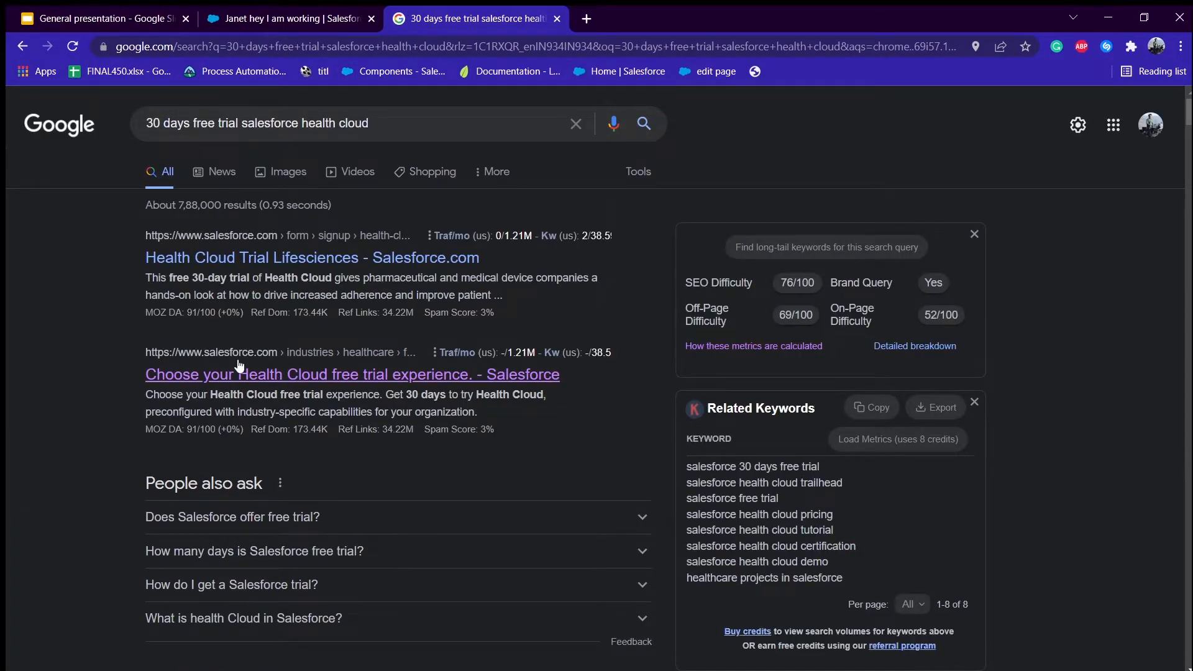
- Open the payers' sign-up form for the 30-day Health Cloud free trial, highlight its heading, and close the trial pages
{"action": "left_click", "coordinate": [269, 372]}
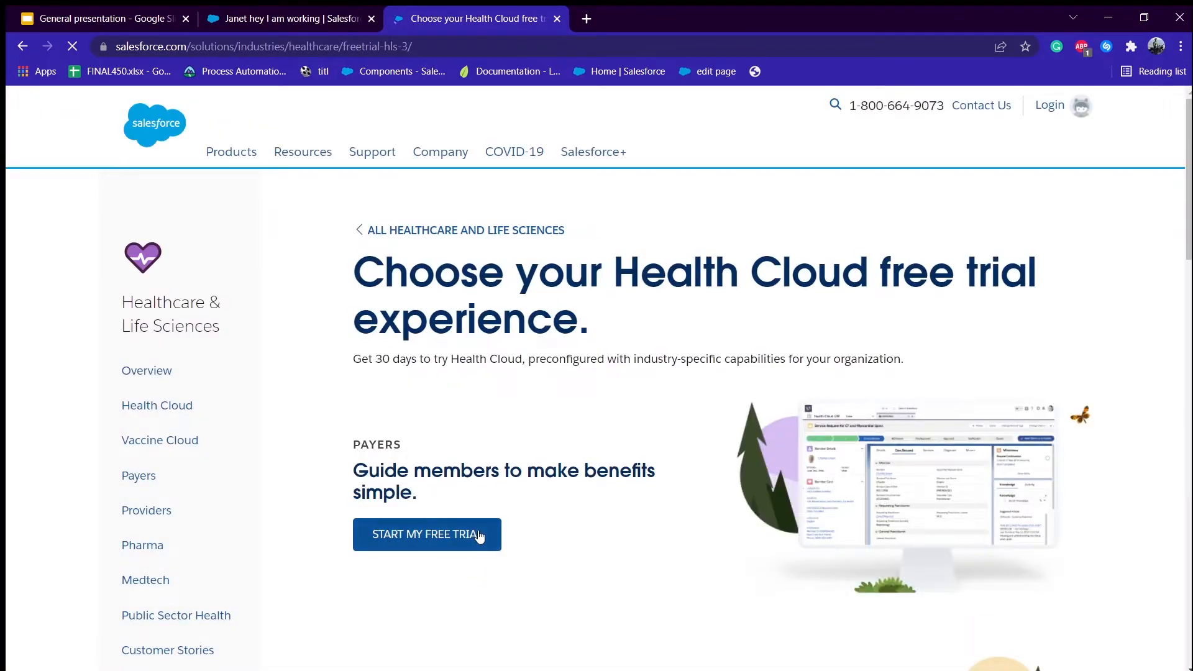
{"action": "left_click", "coordinate": [478, 534]}
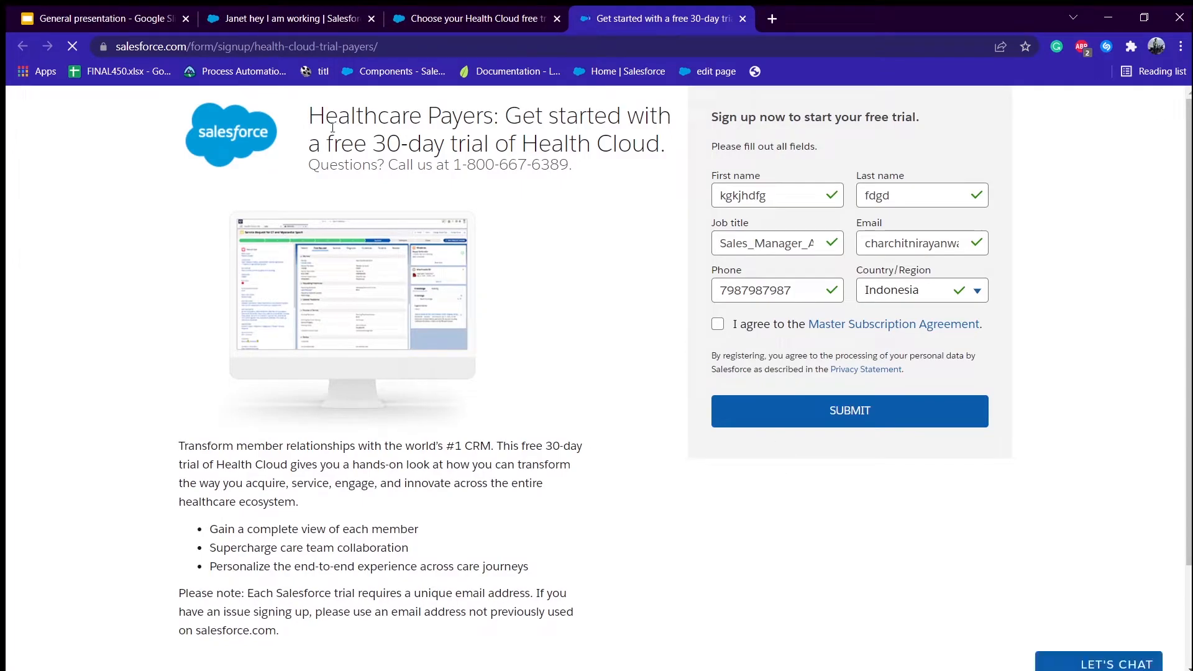
{"action": "left_click_drag", "start_coordinate": [326, 138], "coordinate": [668, 152]}
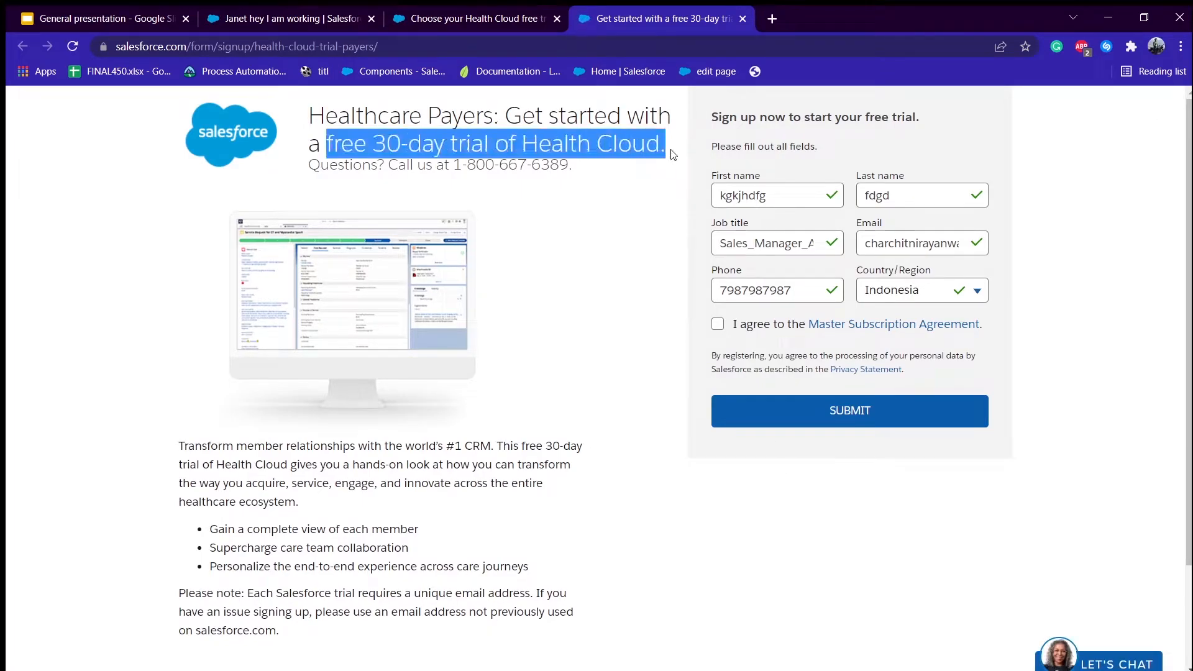
{"action": "left_click", "coordinate": [747, 23]}
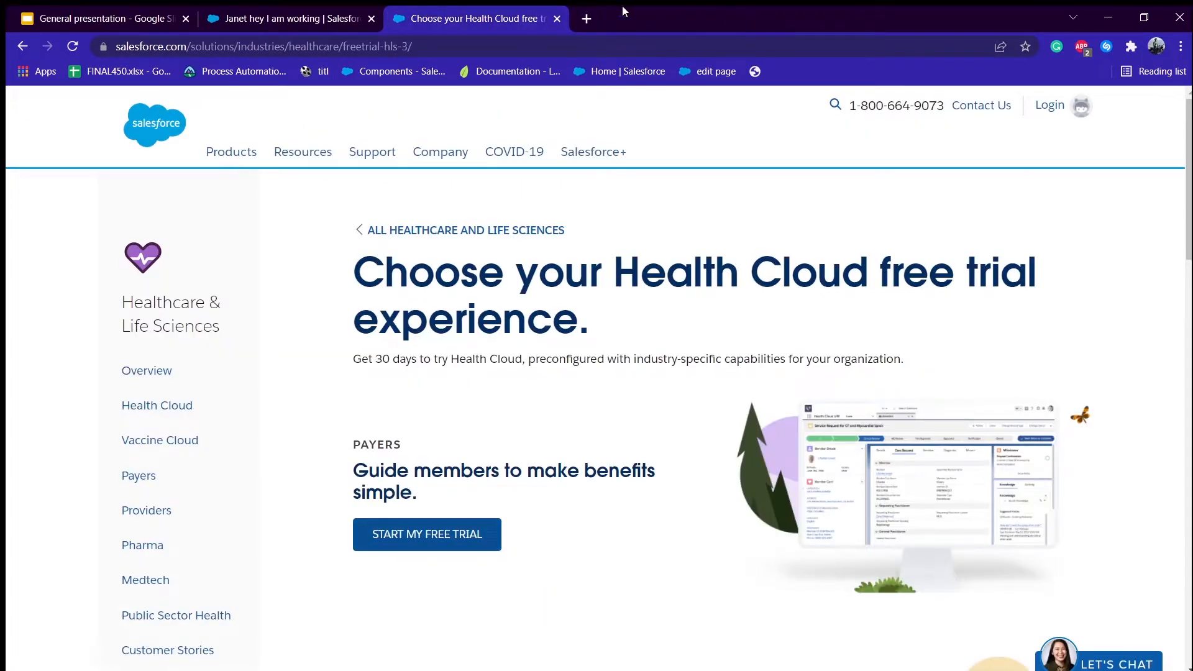
{"action": "left_click", "coordinate": [554, 21]}
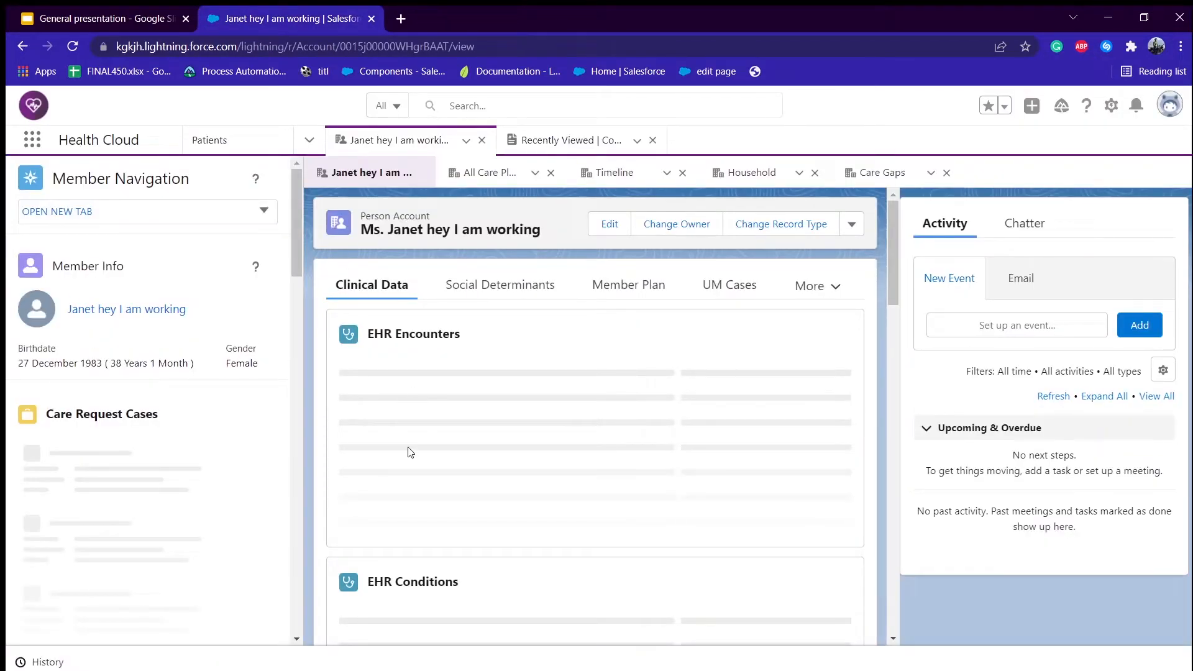
- Set the patient's Remote Monitoring Charts to view the last 30 days
{"action": "scroll", "coordinate": [724, 446], "scroll_direction": "down", "scroll_amount": 10}
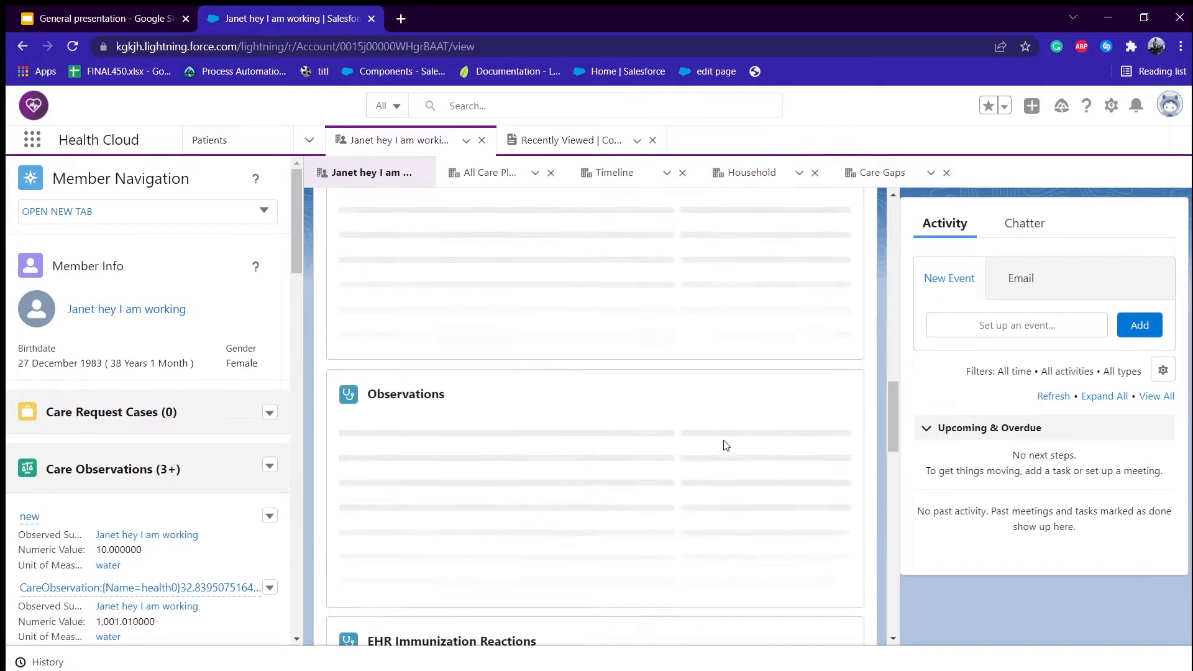
{"action": "scroll", "coordinate": [153, 593], "scroll_direction": "down", "scroll_amount": 2}
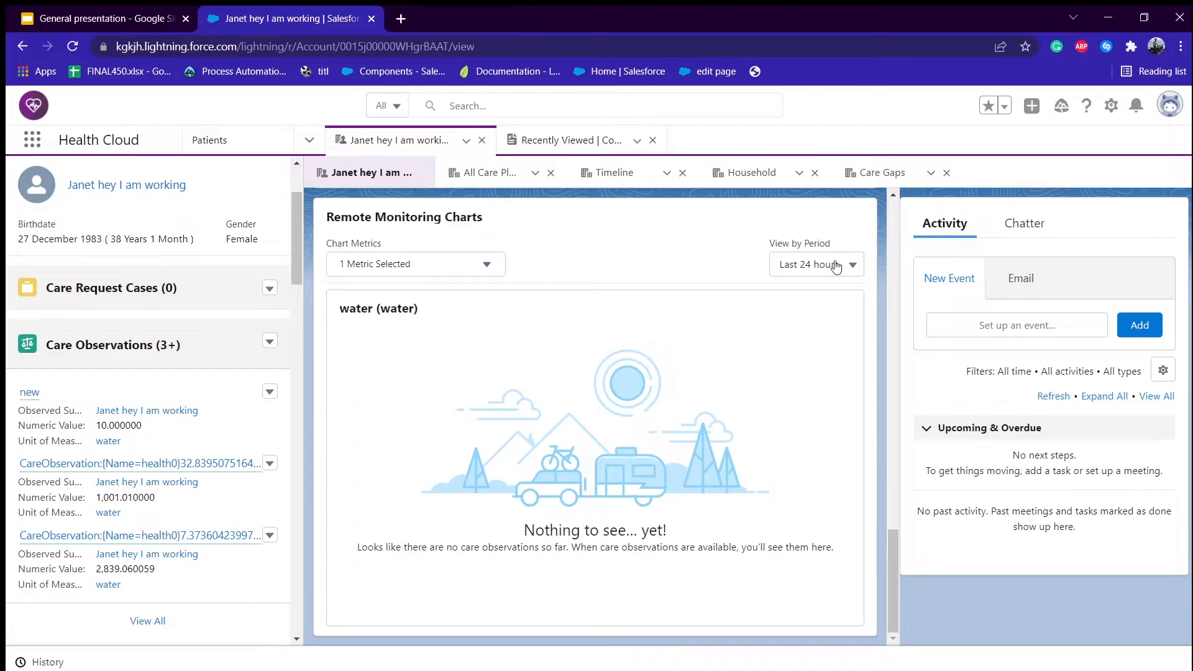
{"action": "left_click", "coordinate": [835, 265]}
{"action": "left_click", "coordinate": [814, 352]}
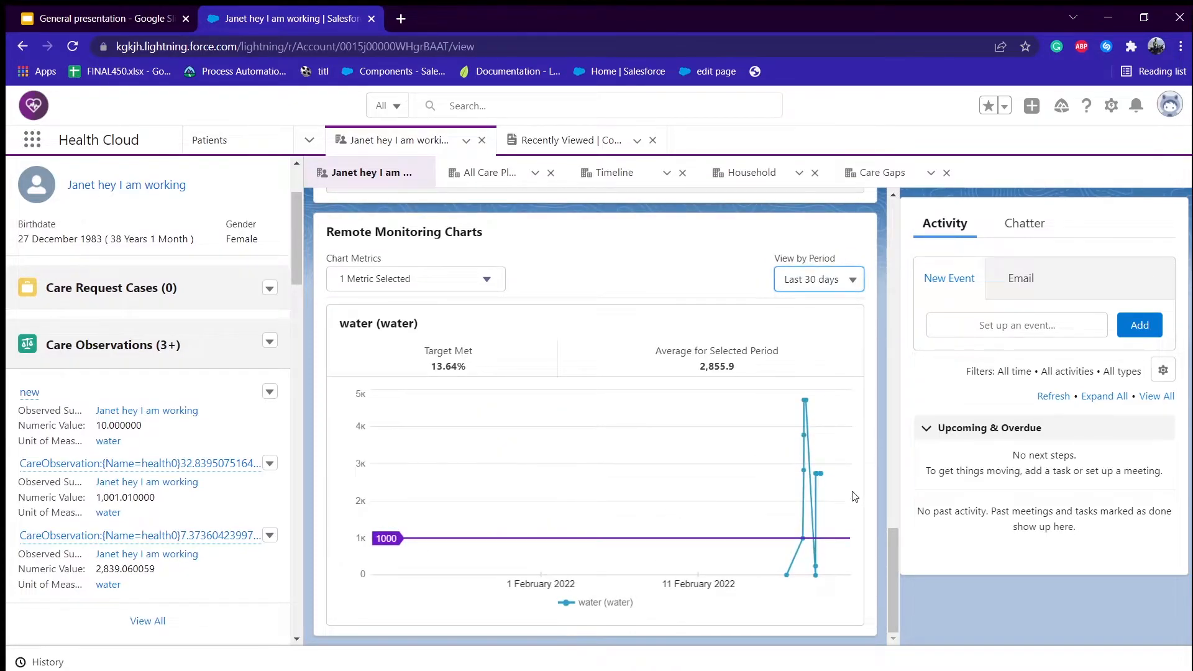
- Examine a data point on the water chart, then review the patient's clinical data and care observations
{"action": "scroll", "coordinate": [790, 501], "scroll_direction": "up", "scroll_amount": 2}
{"action": "scroll", "coordinate": [786, 505], "scroll_direction": "down", "scroll_amount": 2}
{"action": "left_click", "coordinate": [804, 470]}
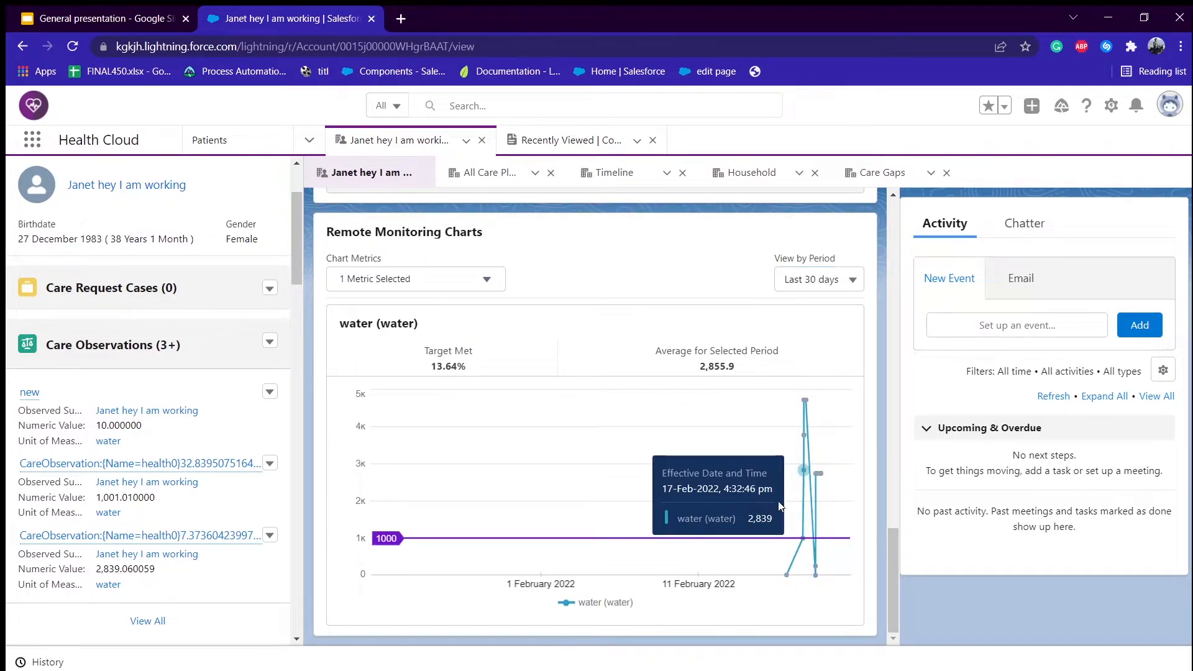
{"action": "mouse_move", "coordinate": [806, 474]}
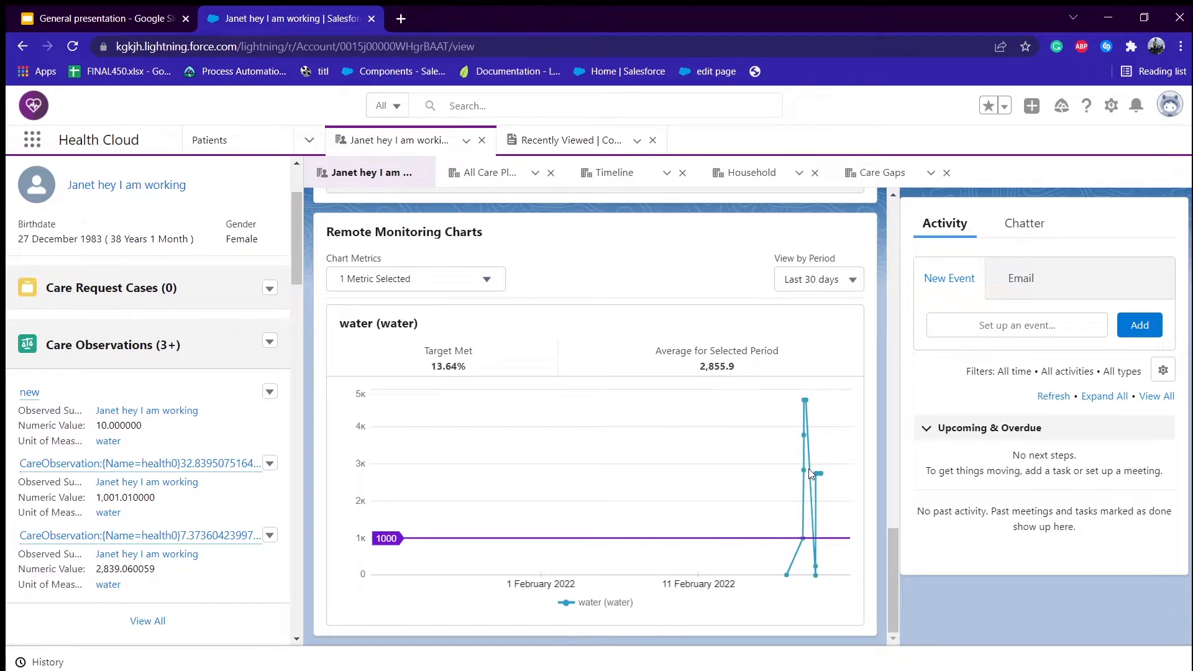
{"action": "scroll", "coordinate": [484, 398], "scroll_direction": "up", "scroll_amount": 3}
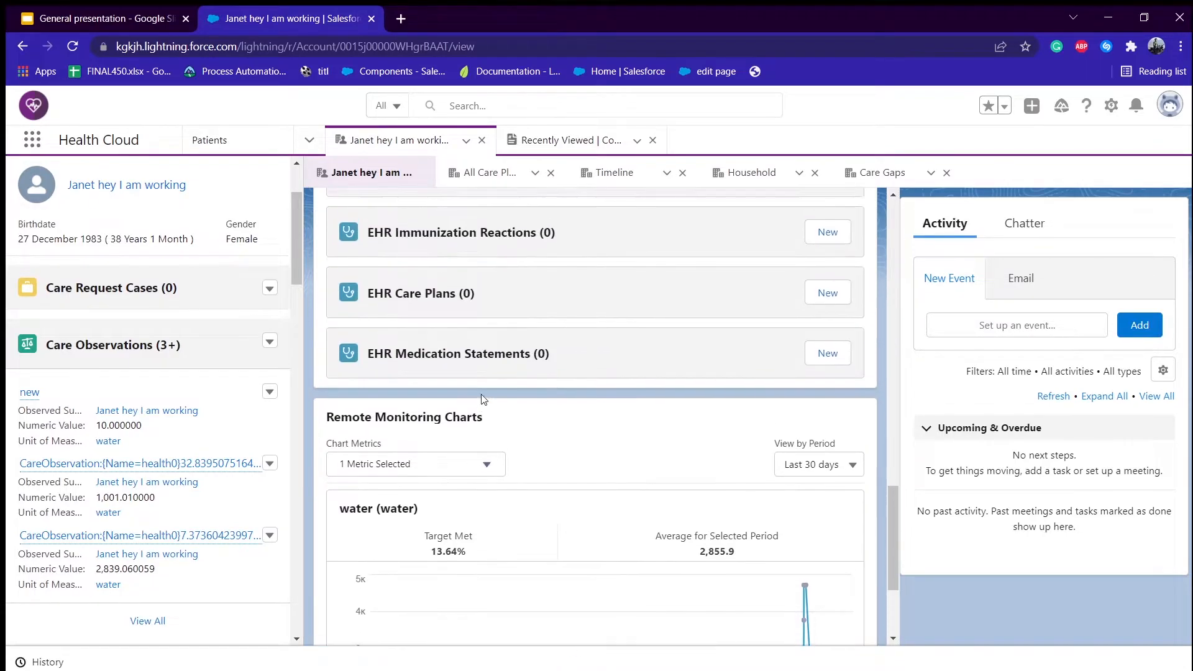
{"action": "scroll", "coordinate": [484, 398], "scroll_direction": "up", "scroll_amount": 10}
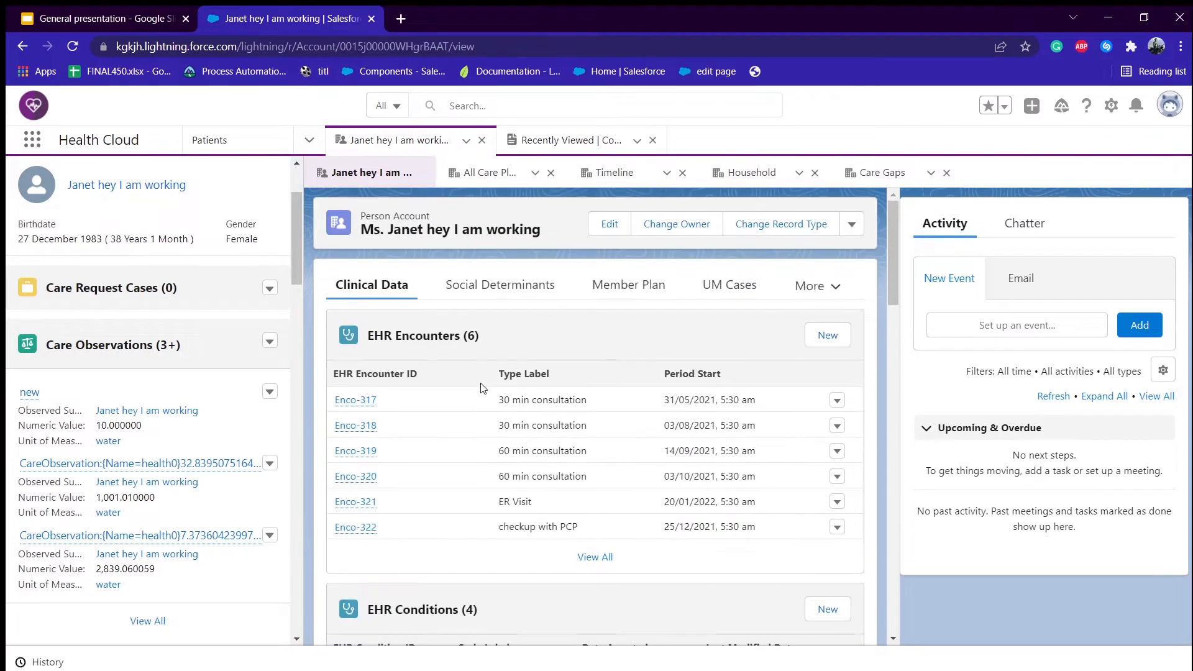
{"action": "scroll", "coordinate": [267, 385], "scroll_direction": "down", "scroll_amount": 1}
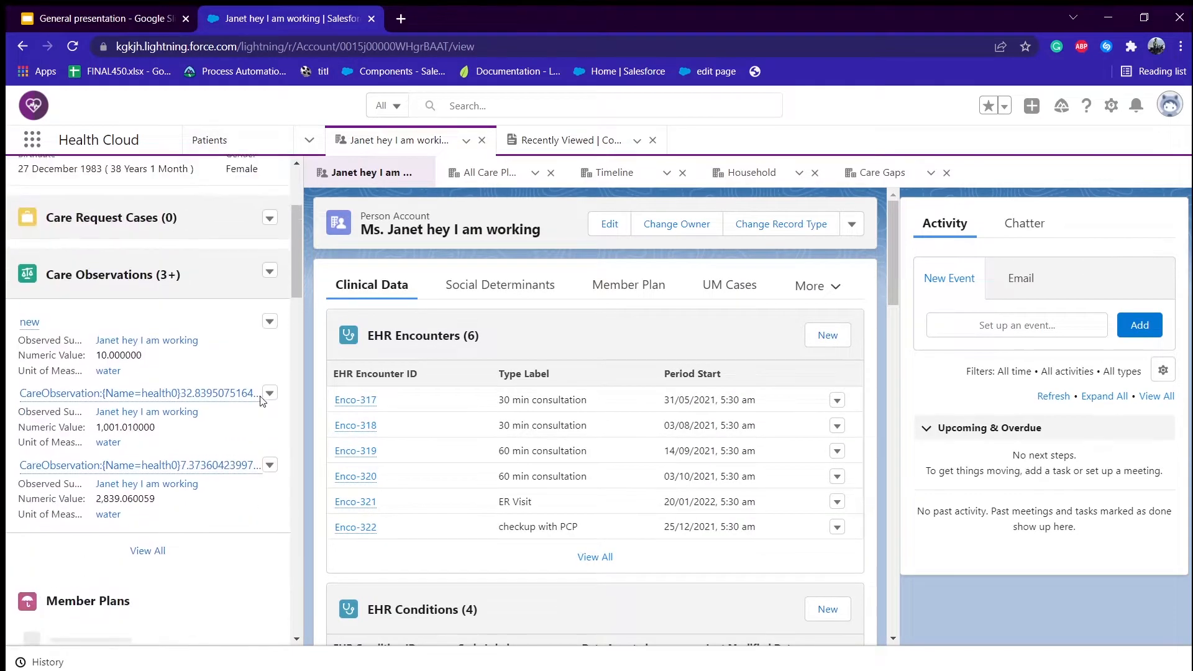
{"action": "scroll", "coordinate": [237, 420], "scroll_direction": "down", "scroll_amount": 2}
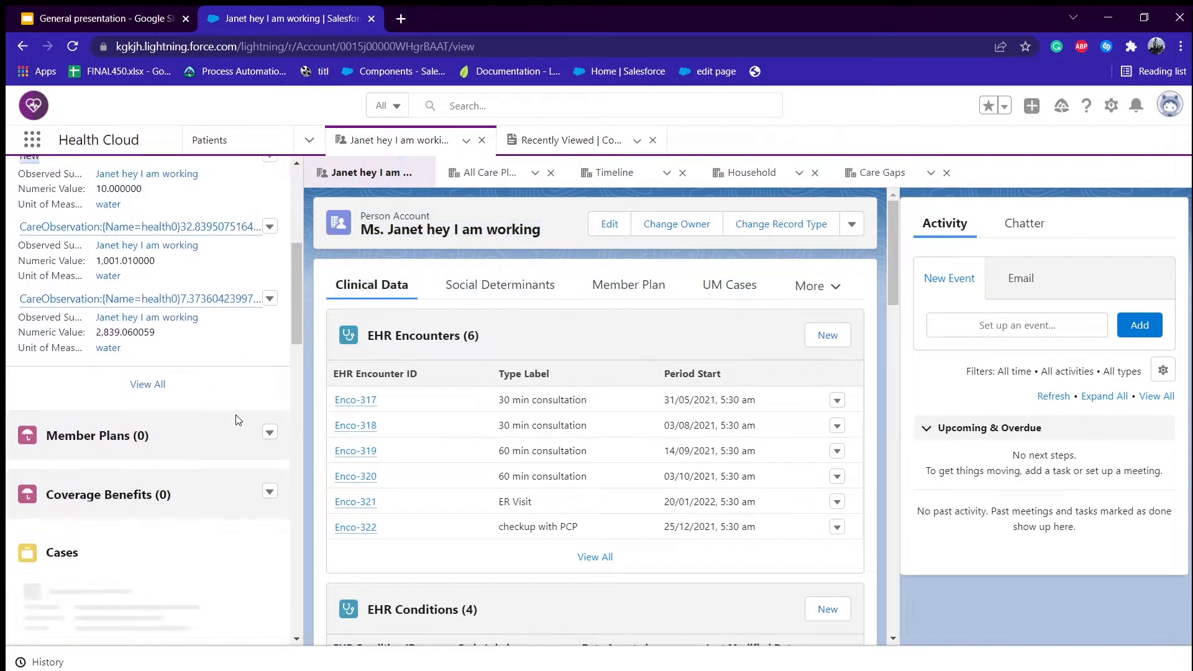
{"action": "scroll", "coordinate": [237, 420], "scroll_direction": "up", "scroll_amount": 5}
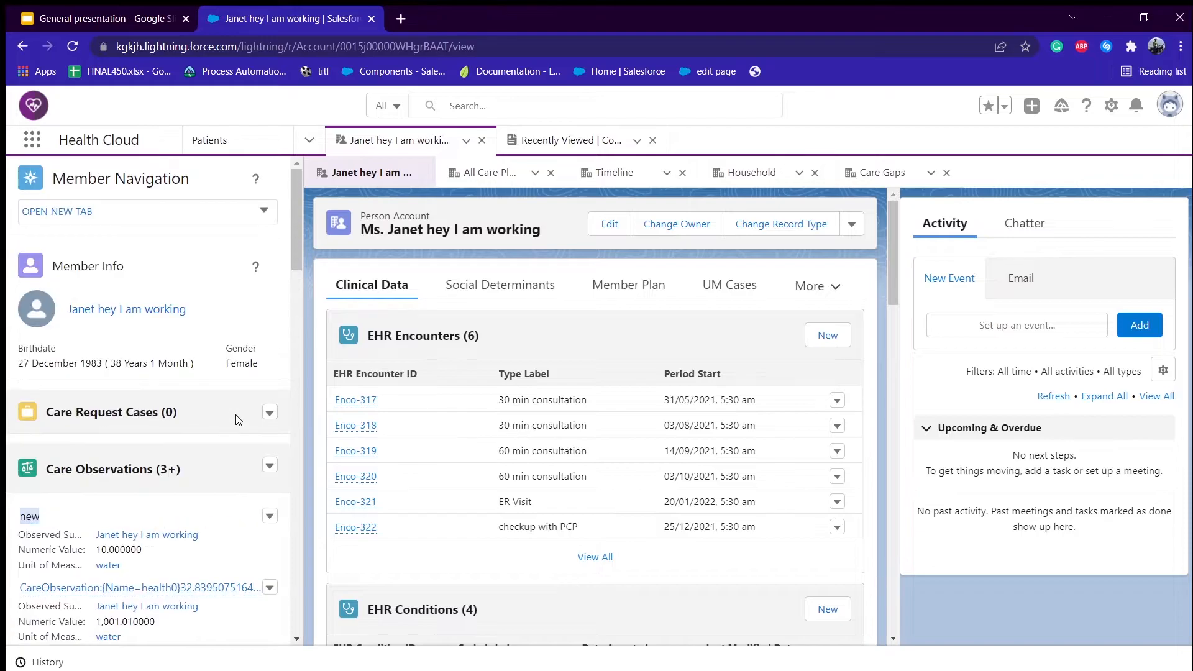
{"action": "left_click", "coordinate": [32, 143]}
{"action": "type", "text": "code set"}
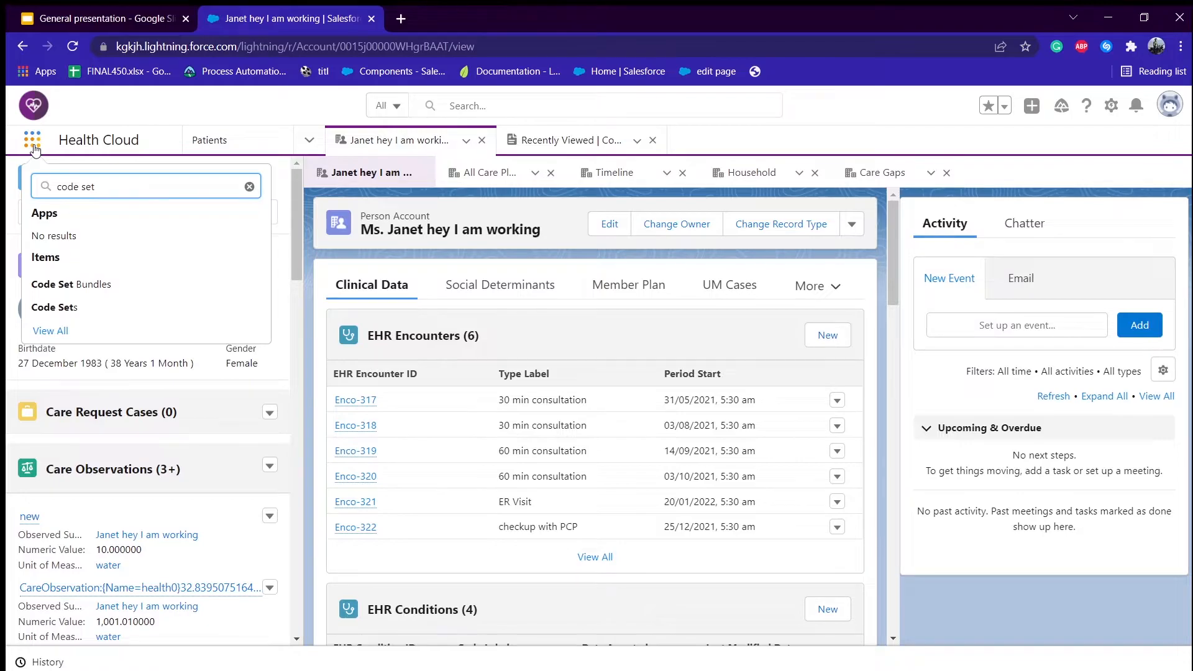
{"action": "left_click", "coordinate": [34, 149]}
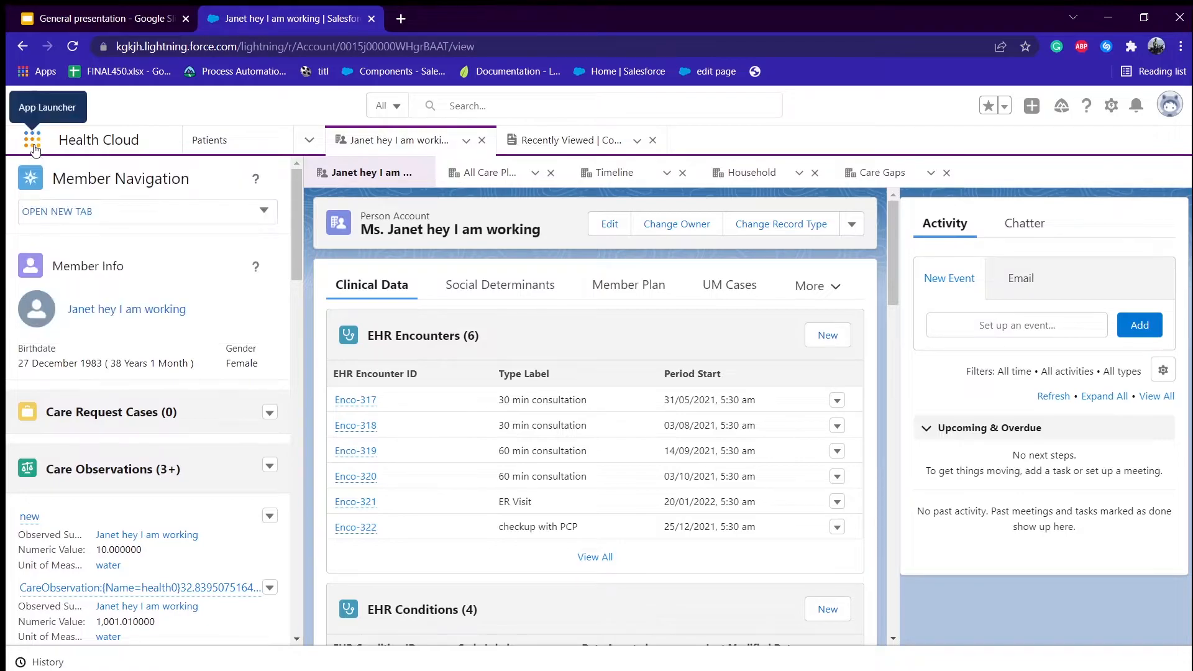
- Search the apps and items for "code s" and open the Code Sets list
{"action": "left_click", "coordinate": [35, 149]}
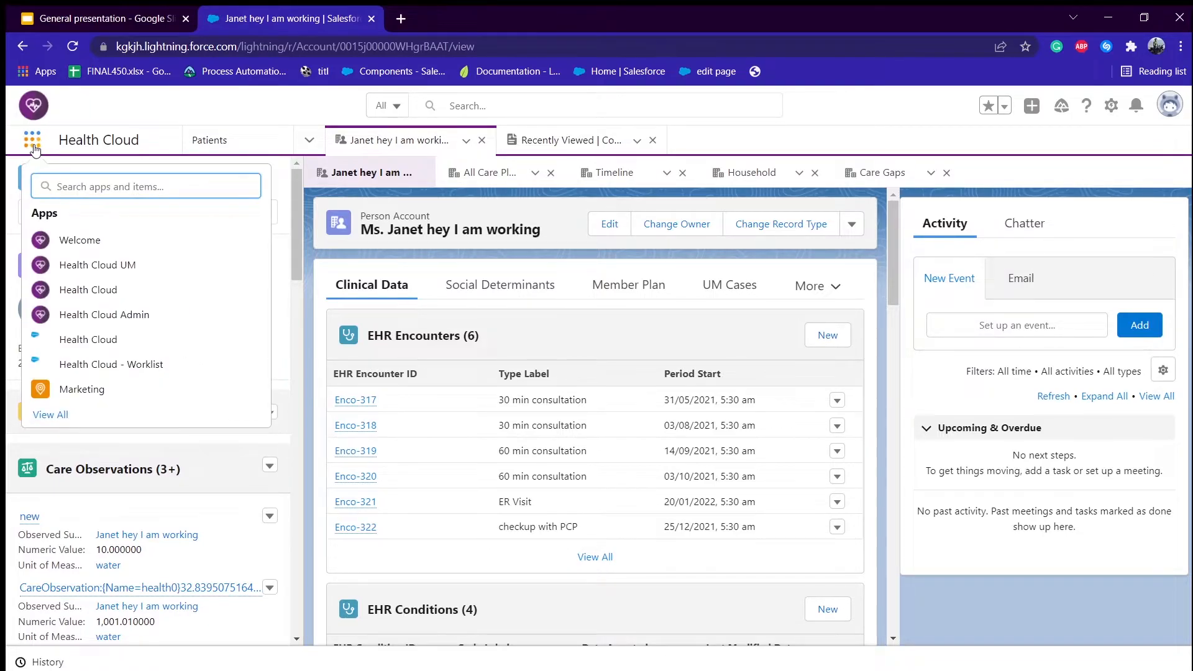
{"action": "type", "text": "cosw"}
{"action": "key", "text": "BackSpace"}
{"action": "key", "text": "BackSpace"}
{"action": "key", "text": "BackSpace"}
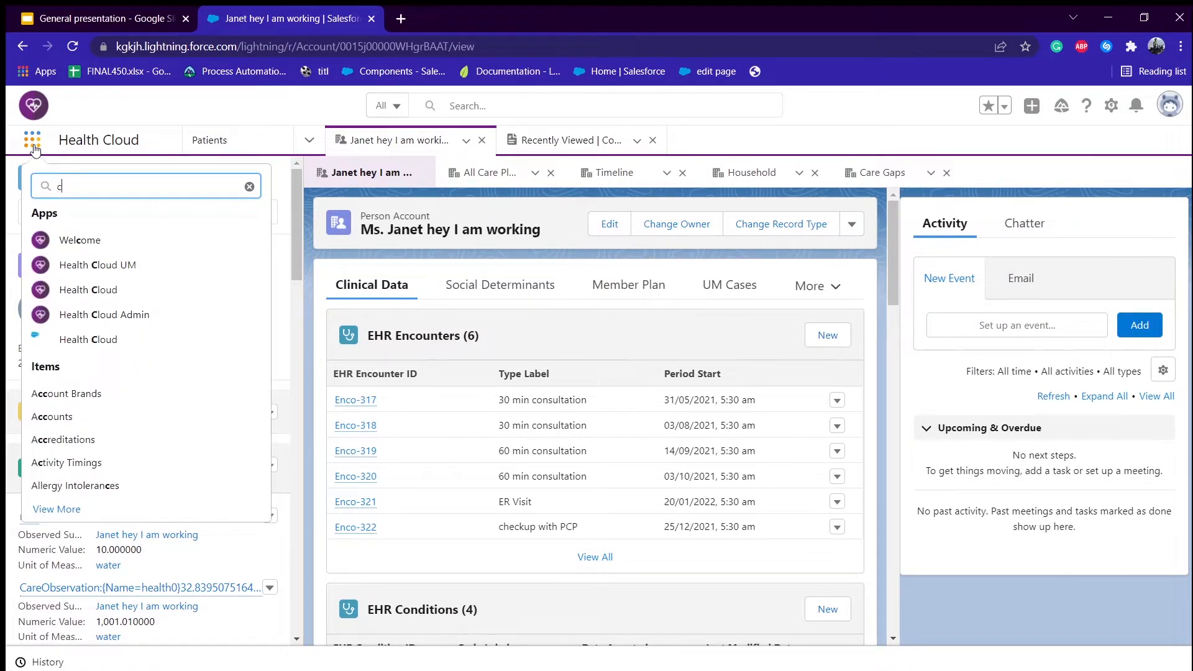
{"action": "type", "text": "ode s"}
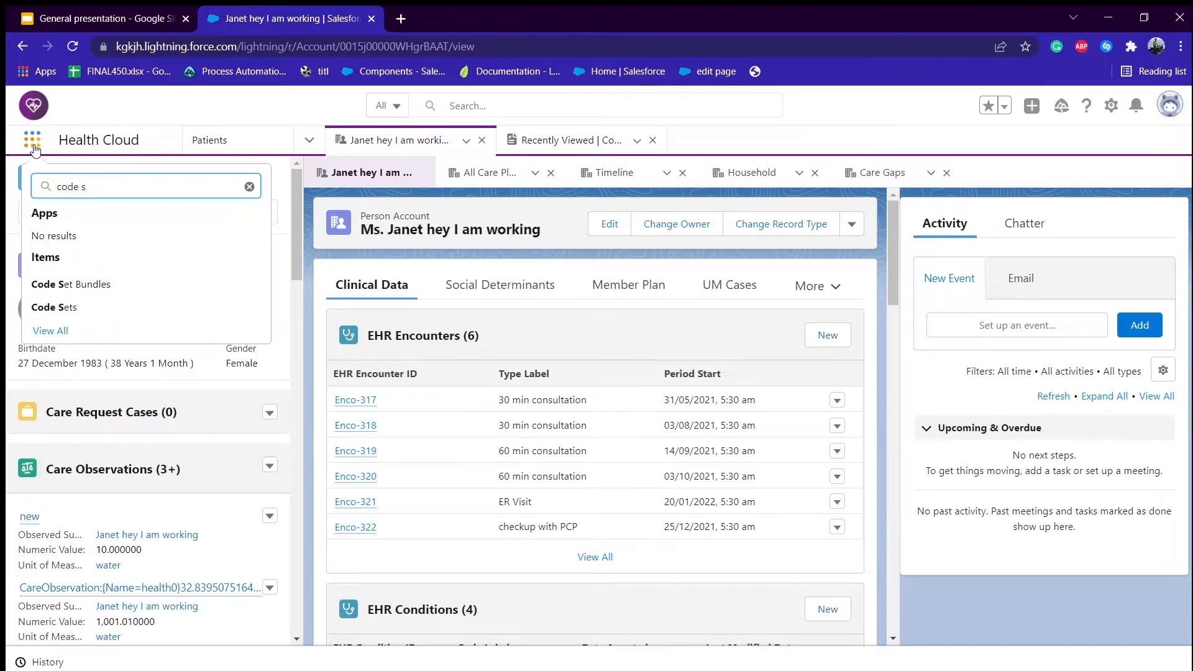
{"action": "left_click", "coordinate": [69, 311]}
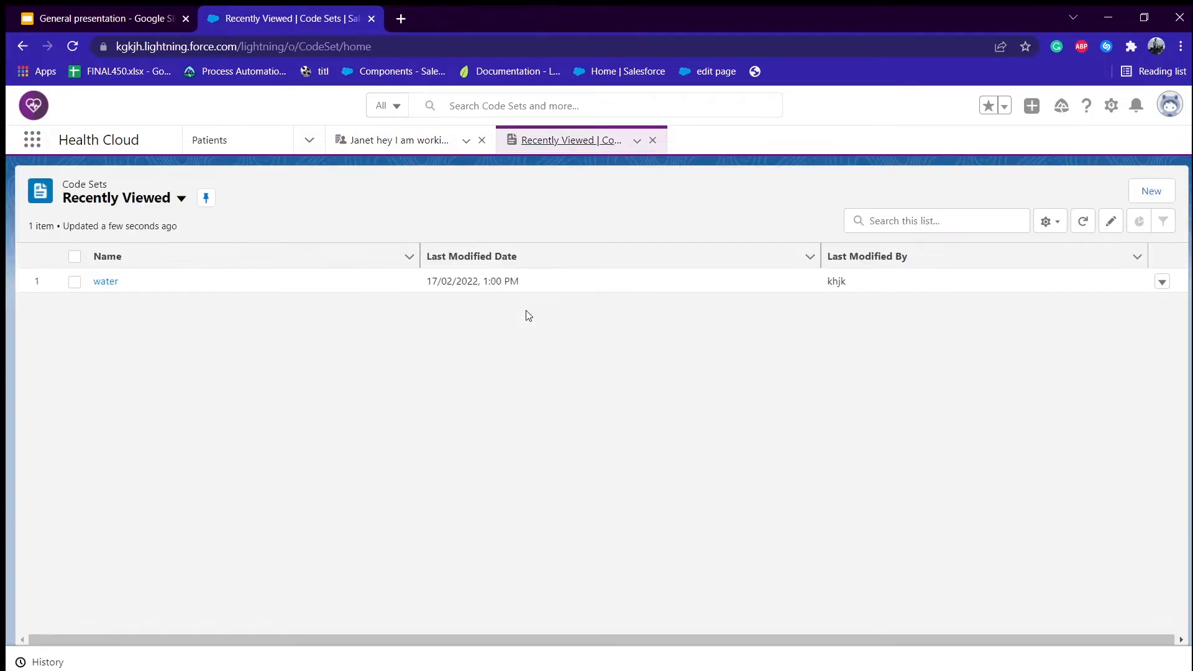
- Start a new code set named "Pulse rate" with the code "pulse rate"
{"action": "left_click", "coordinate": [1153, 191]}
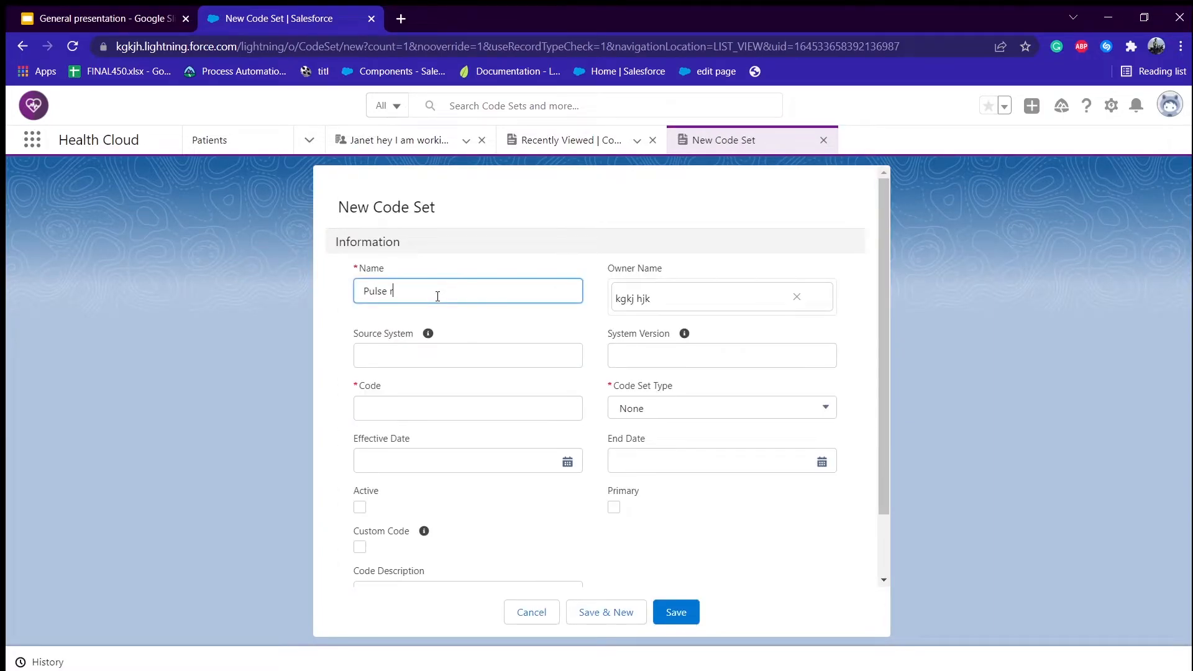
{"action": "type", "text": "Pulse rate"}
{"action": "key", "text": "Tab"}
{"action": "key", "text": "Tab"}
{"action": "key", "text": "Tab"}
{"action": "key", "text": "Tab"}
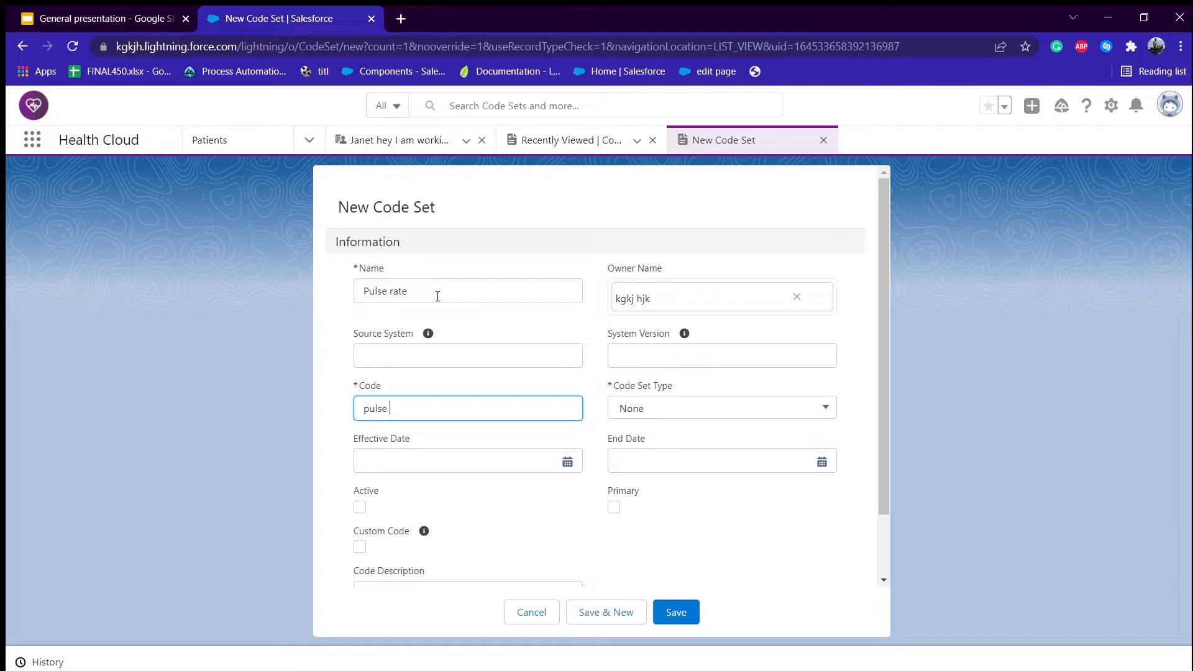
- Keep the code set type at None, mark the code set as active, and save it
{"action": "left_click", "coordinate": [717, 407]}
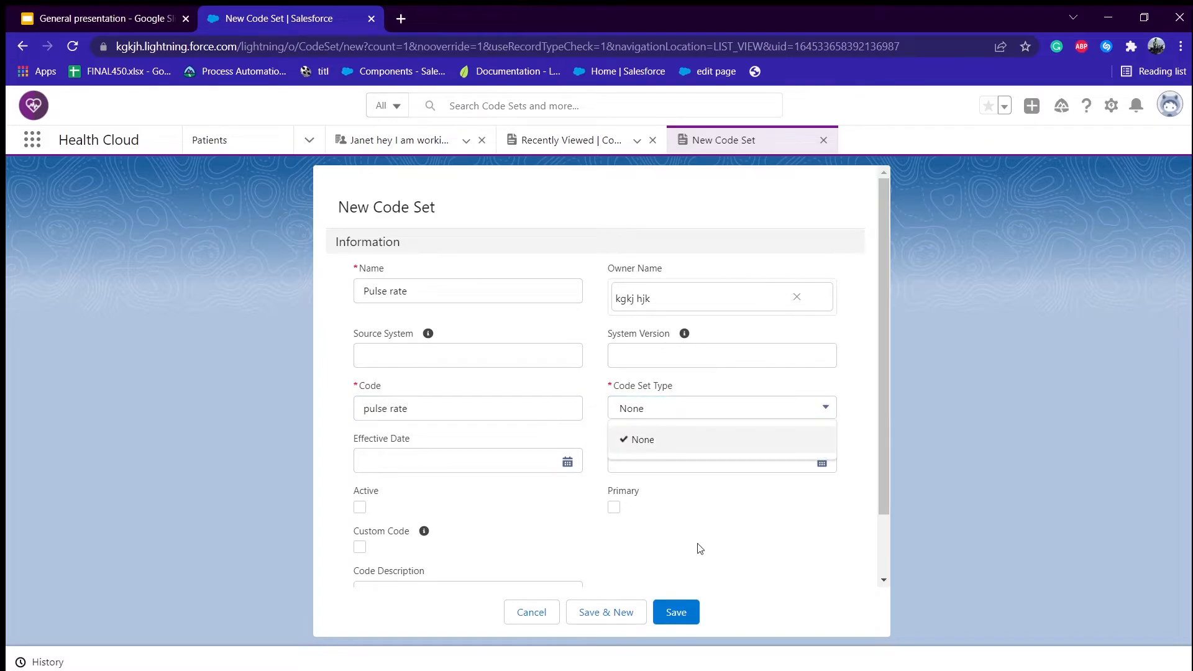
{"action": "scroll", "coordinate": [700, 549], "scroll_direction": "down", "scroll_amount": 2}
{"action": "left_click", "coordinate": [370, 438]}
{"action": "left_click", "coordinate": [360, 433]}
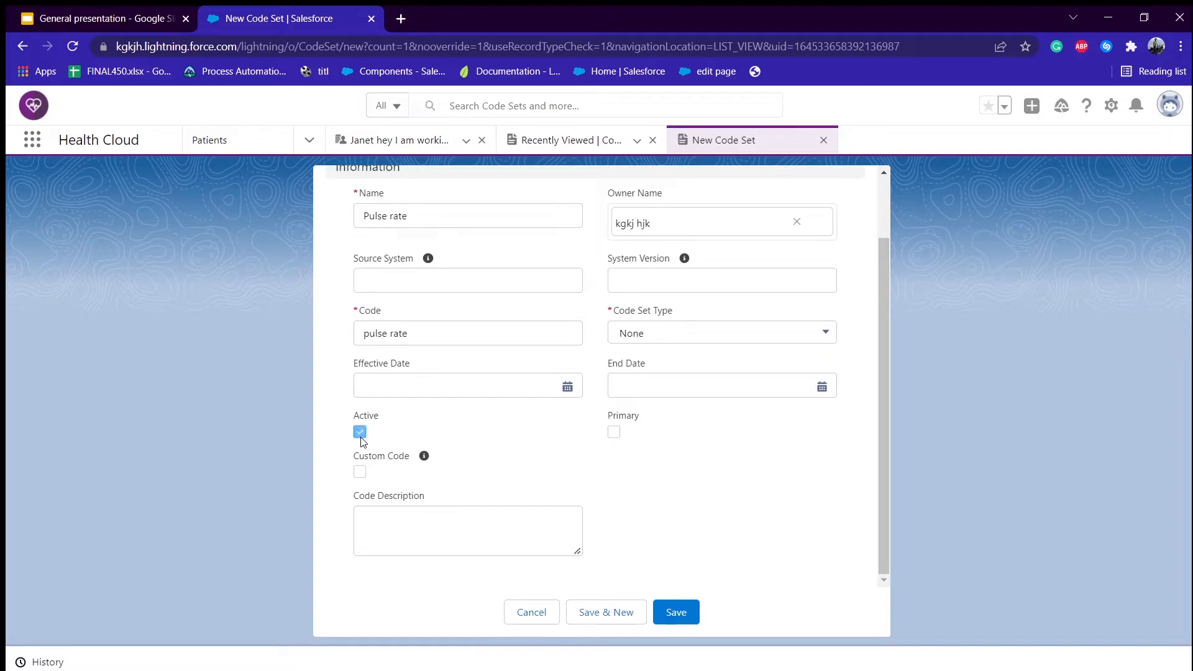
{"action": "left_click", "coordinate": [693, 613]}
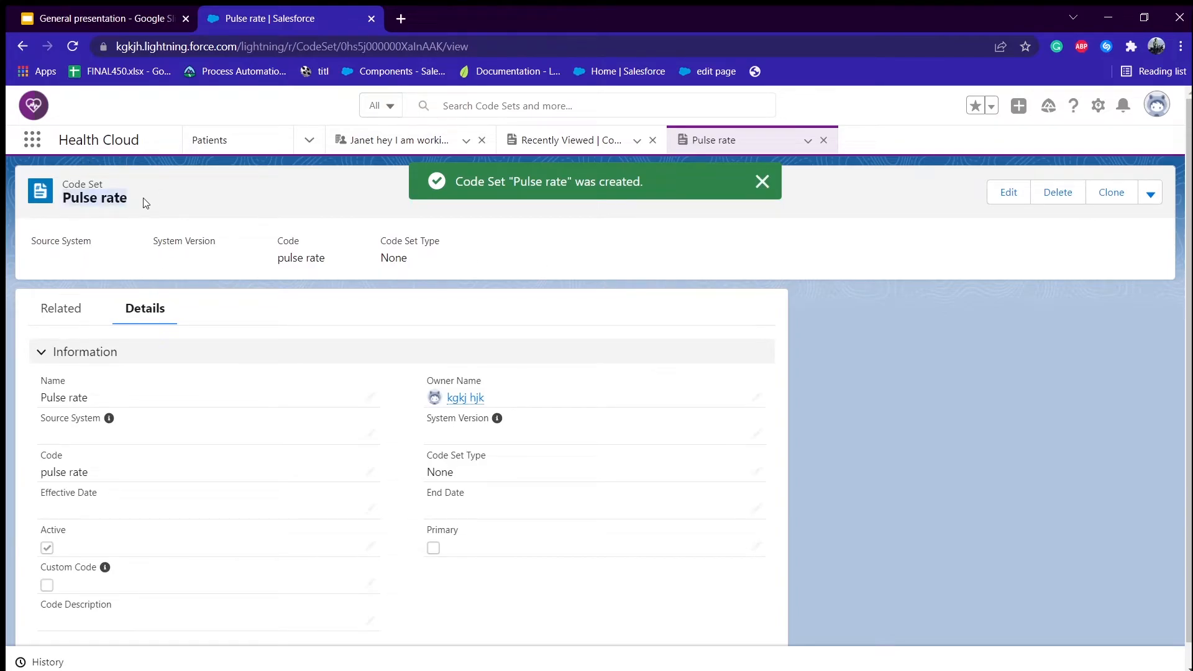
- Search the apps and items for "unit" and open the Units of Measure list
{"action": "left_click", "coordinate": [28, 148]}
{"action": "type", "text": "unik"}
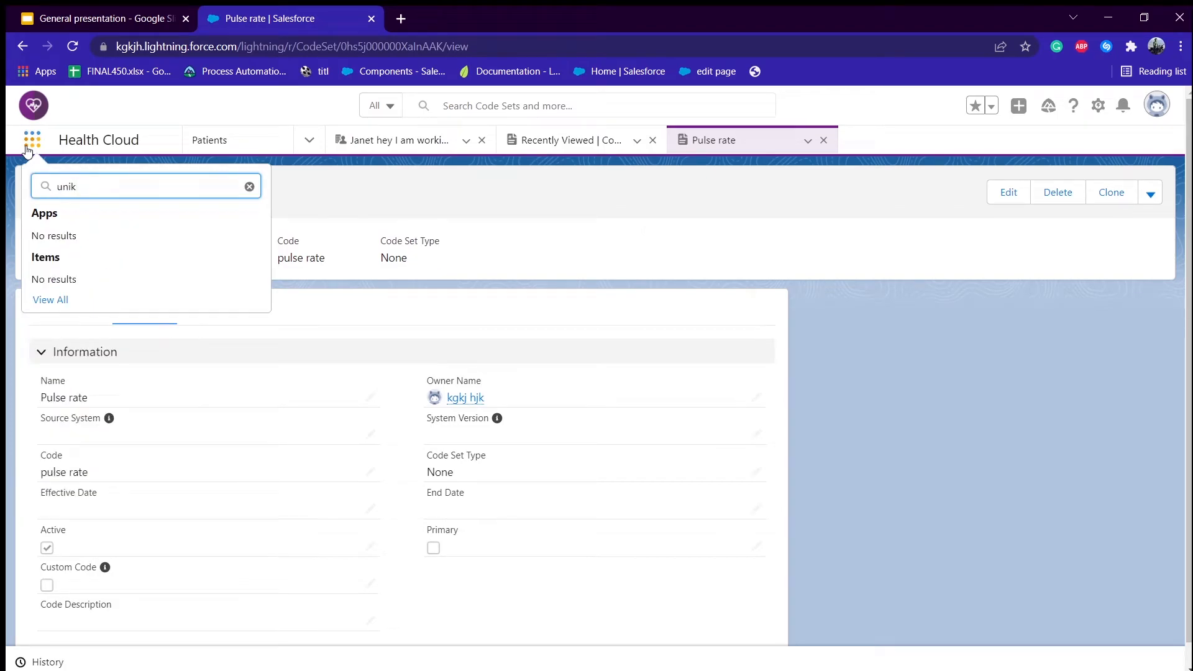
{"action": "key", "text": "BackSpace"}
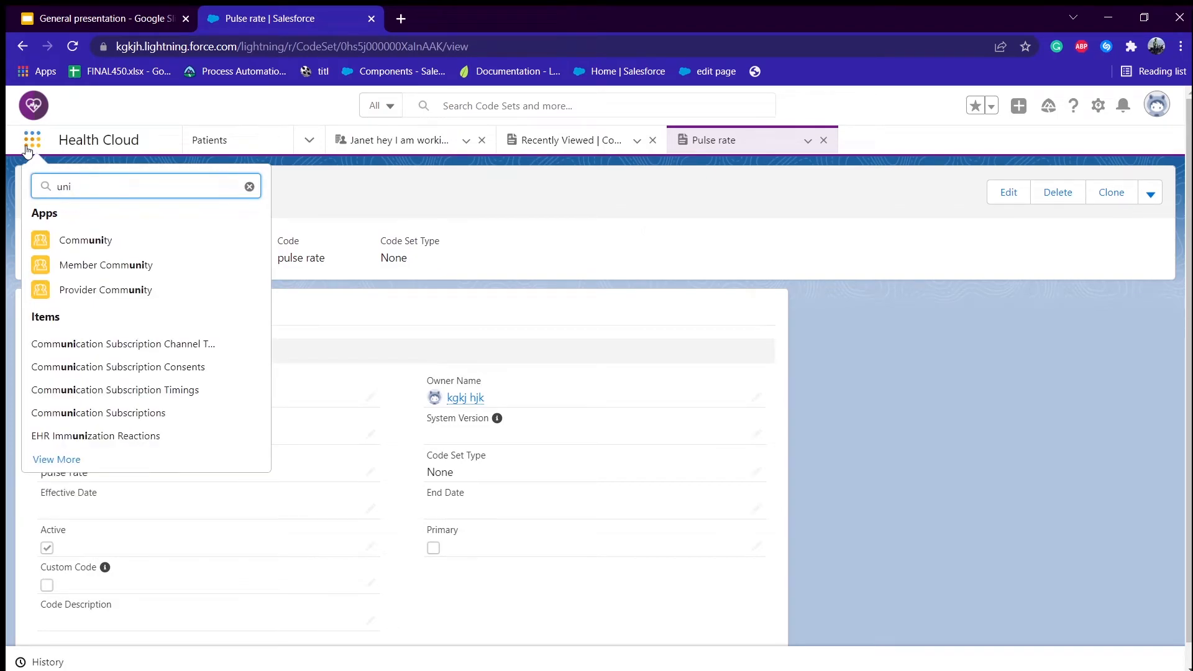
{"action": "type", "text": "t"}
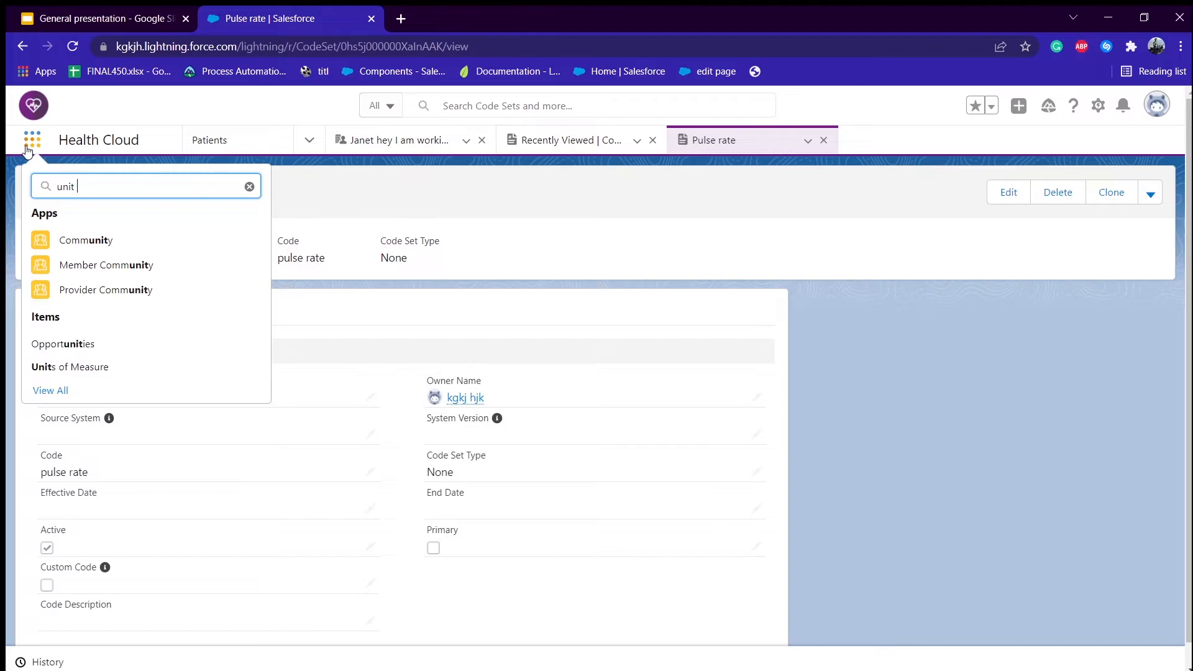
{"action": "type", "text": " of"}
{"action": "key", "text": "BackSpace"}
{"action": "key", "text": "BackSpace"}
{"action": "key", "text": "BackSpace"}
{"action": "key", "text": "BackSpace"}
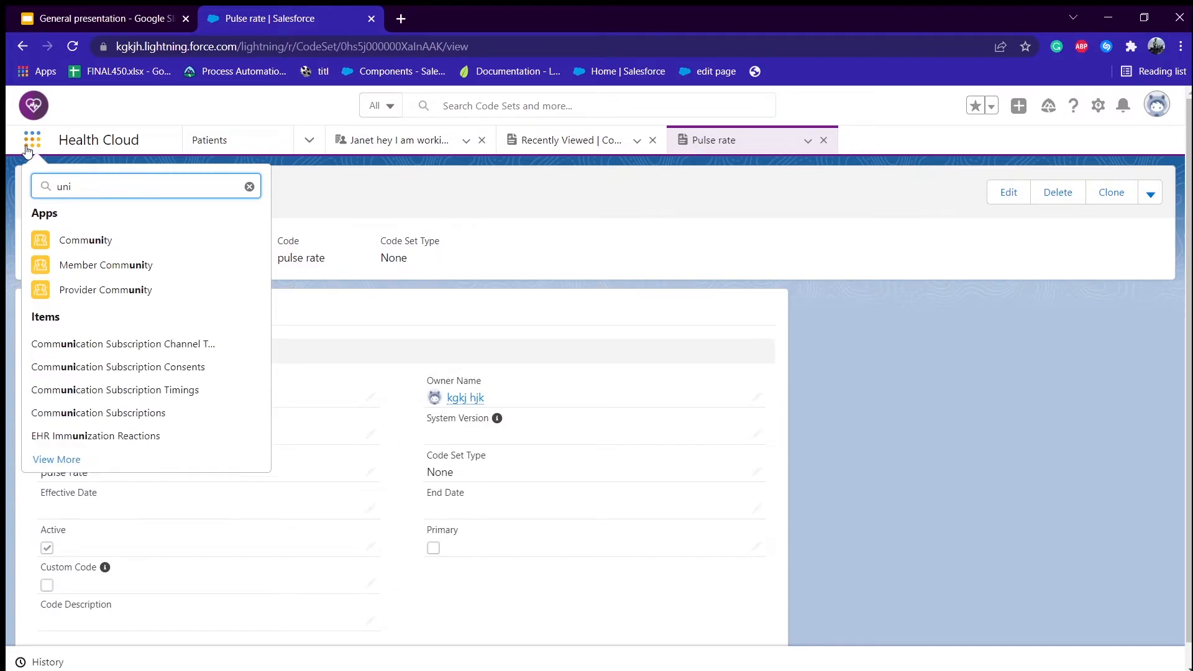
{"action": "type", "text": "t"}
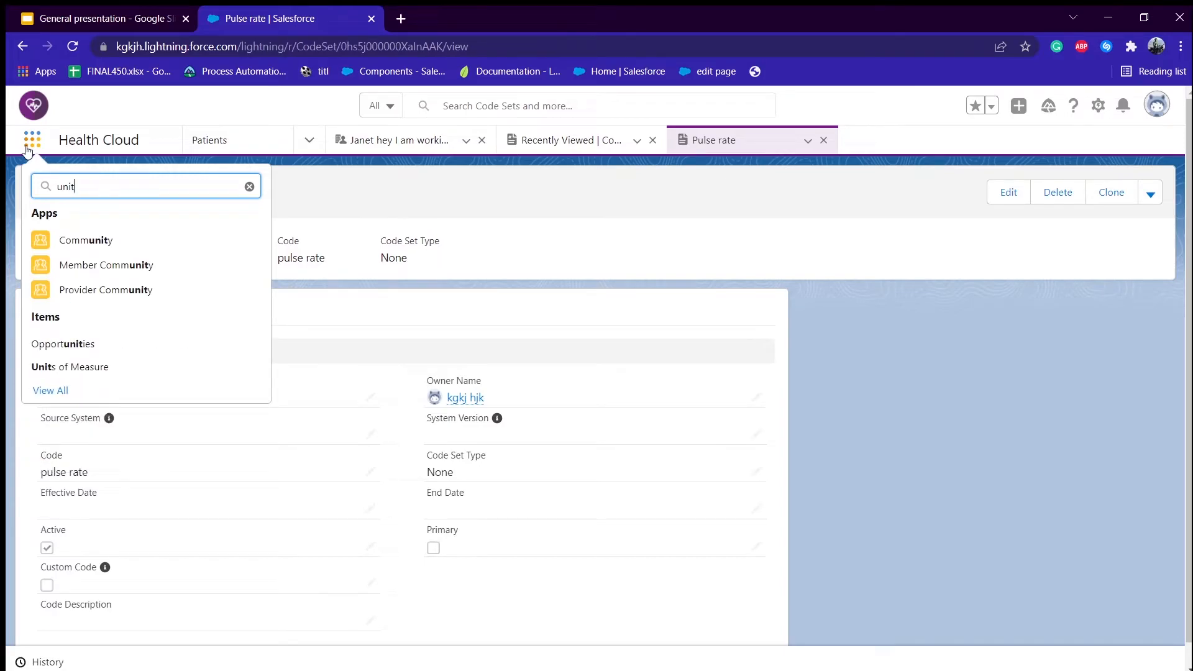
{"action": "left_click", "coordinate": [102, 369]}
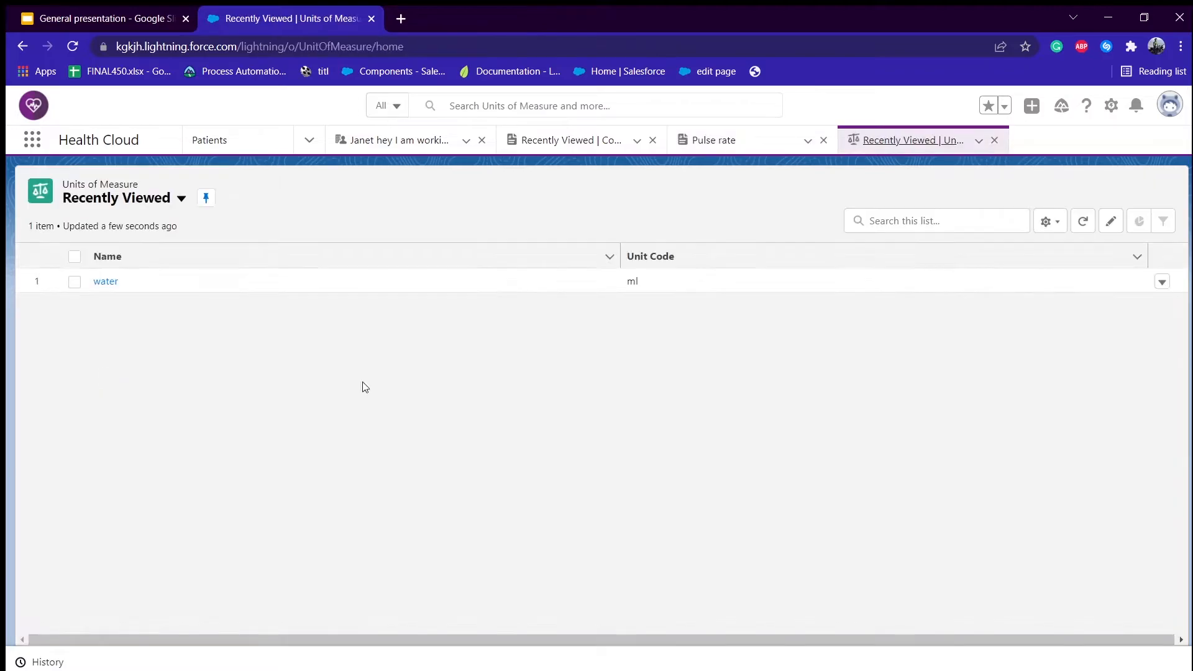
- Create a Custom unit of measure named "Pulse rate" with the unit code "beats/min" and save it
{"action": "left_click", "coordinate": [1150, 198]}
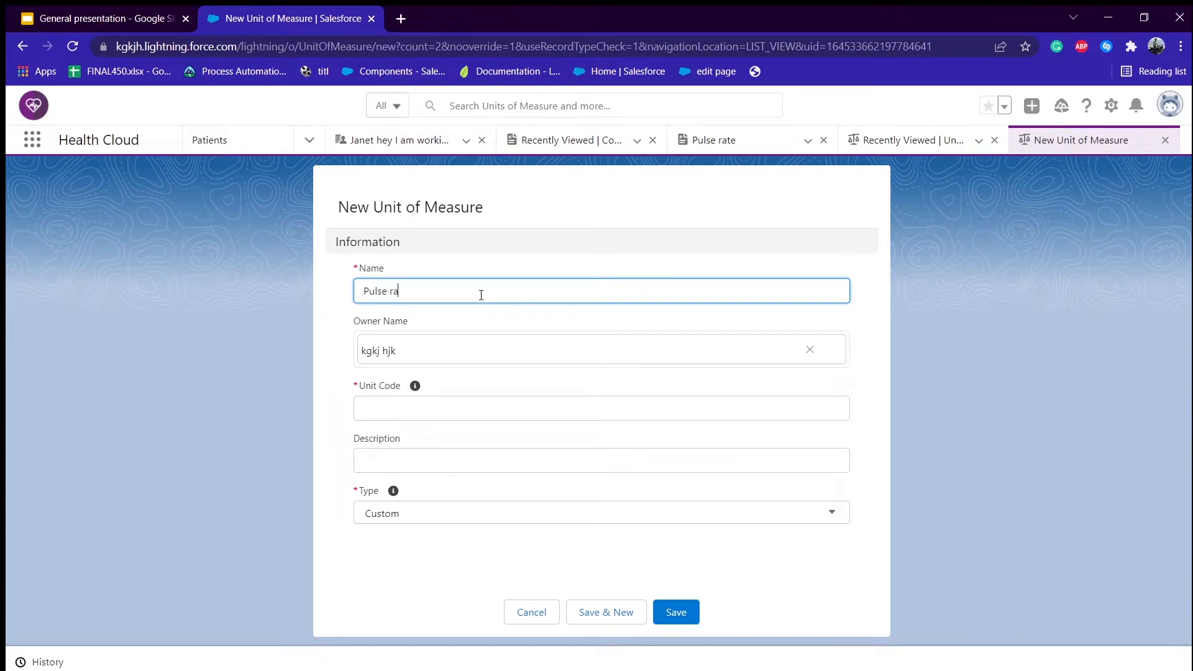
{"action": "type", "text": "Pulse rate"}
{"action": "key", "text": "Tab"}
{"action": "key", "text": "Tab"}
{"action": "key", "text": "Tab"}
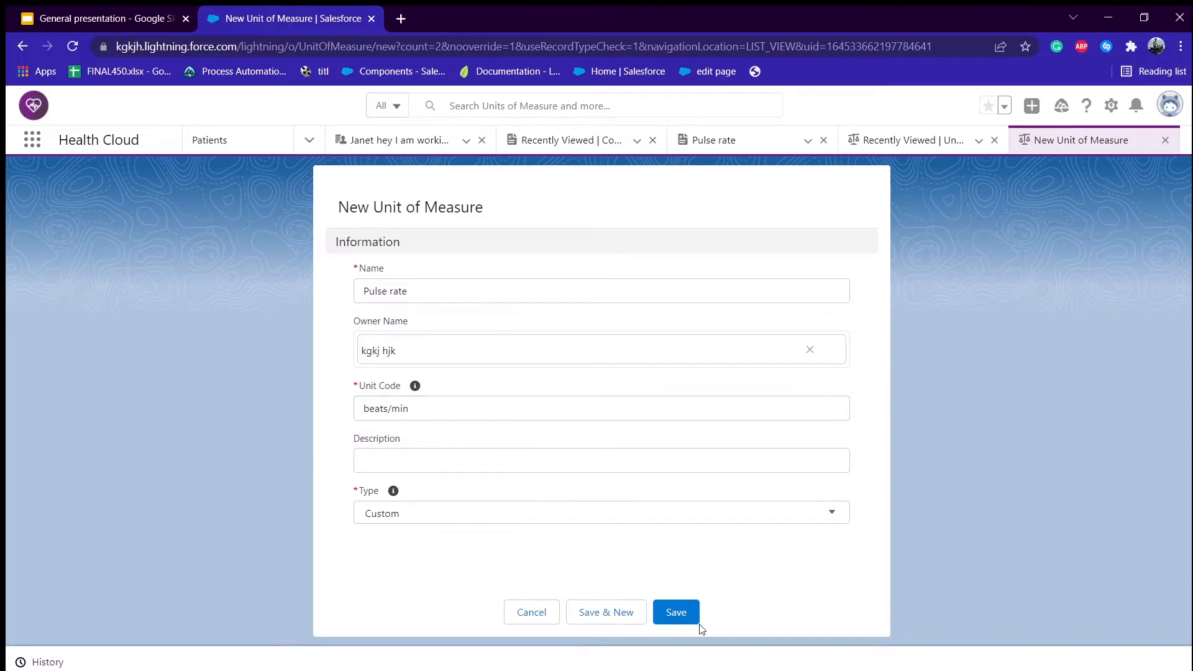
{"action": "left_click", "coordinate": [676, 612]}
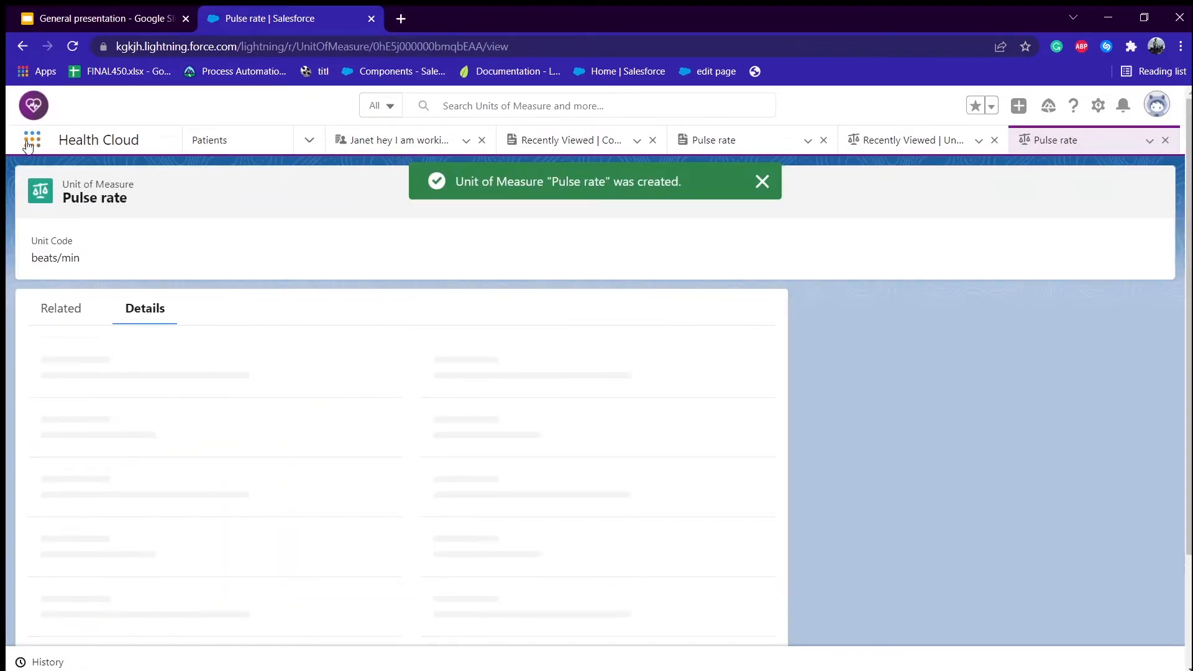
- Open the record of the 22-year-old patient from the patients list and start a new care observation there
{"action": "left_click", "coordinate": [32, 139]}
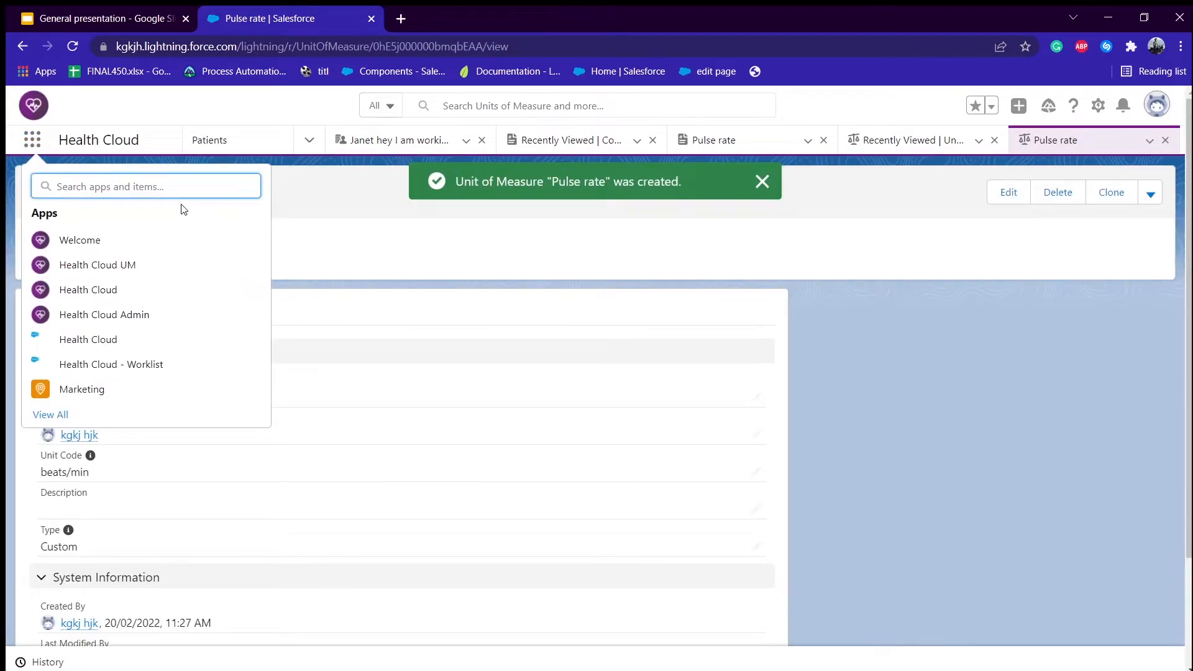
{"action": "left_click", "coordinate": [208, 139]}
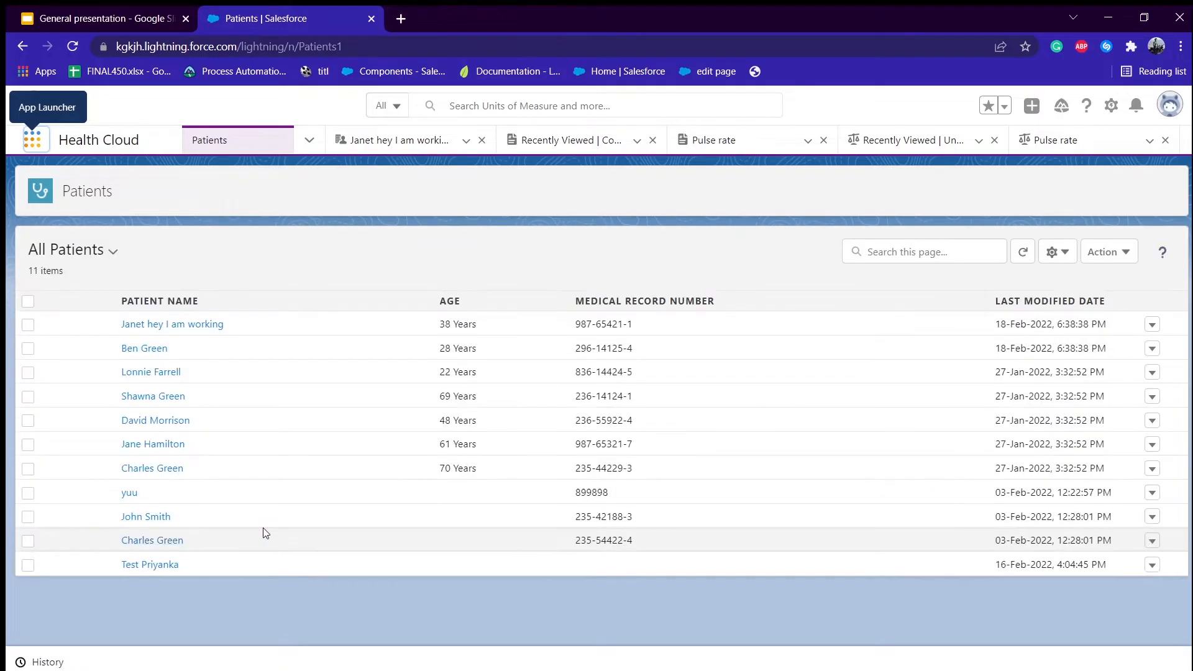
{"action": "left_click", "coordinate": [151, 372]}
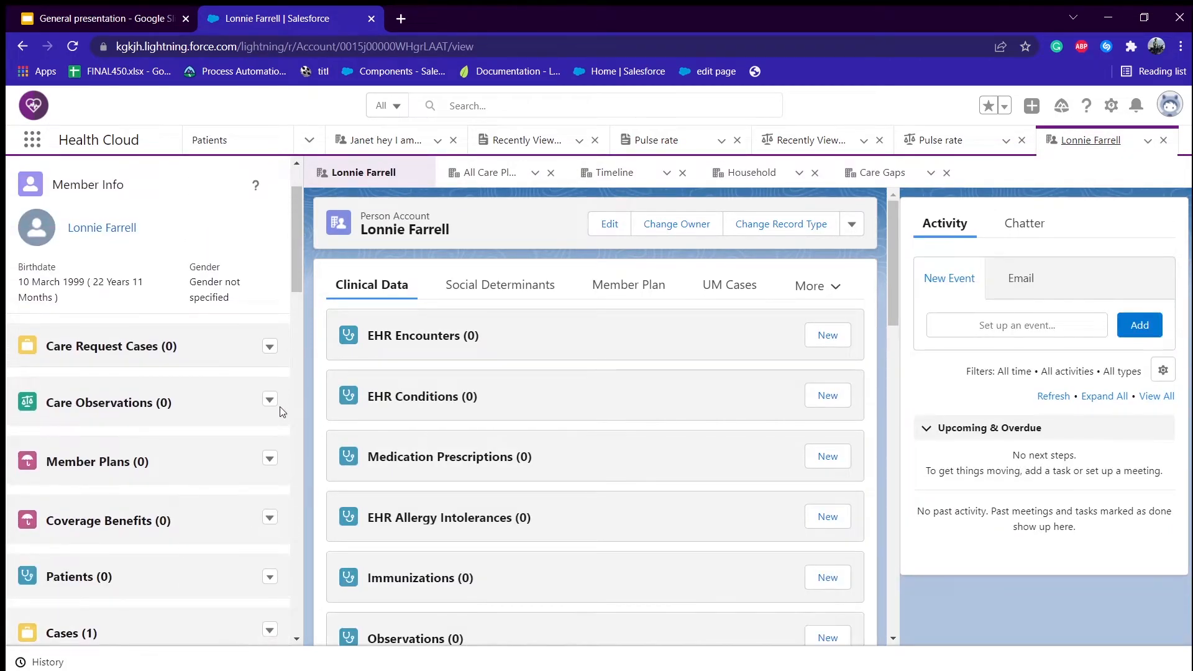
{"action": "left_click", "coordinate": [270, 400]}
{"action": "left_click", "coordinate": [281, 427]}
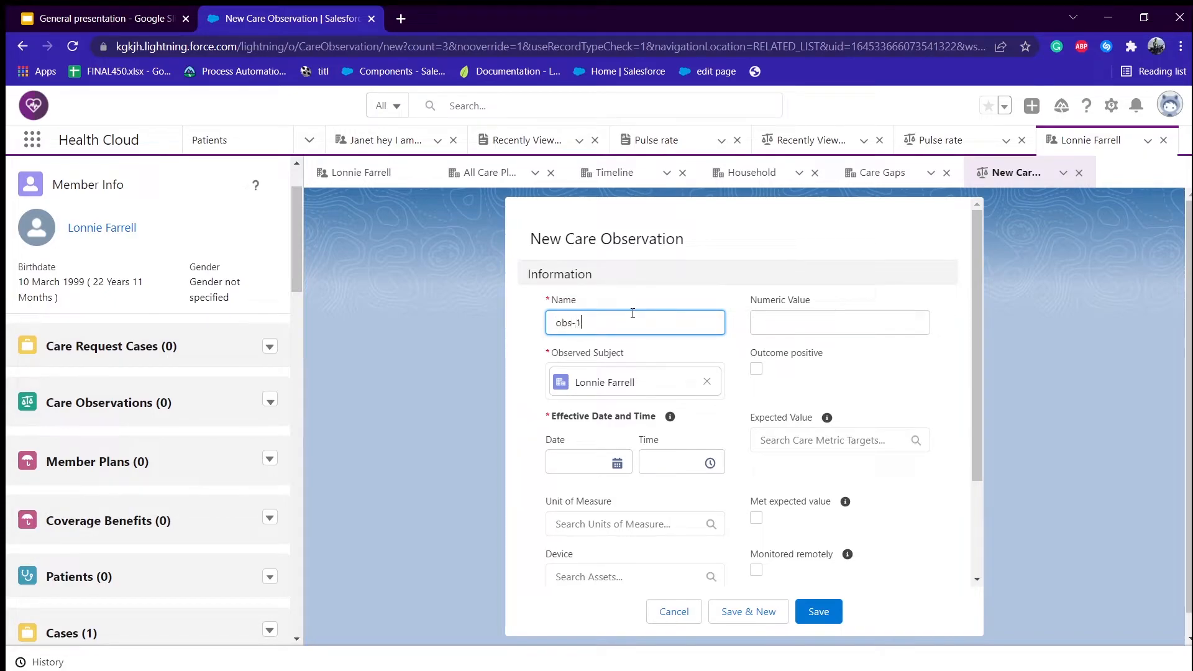
- Name the observation "obs-1", with numeric value 87 and effective date 20/02/2022
{"action": "key", "text": "Tab"}
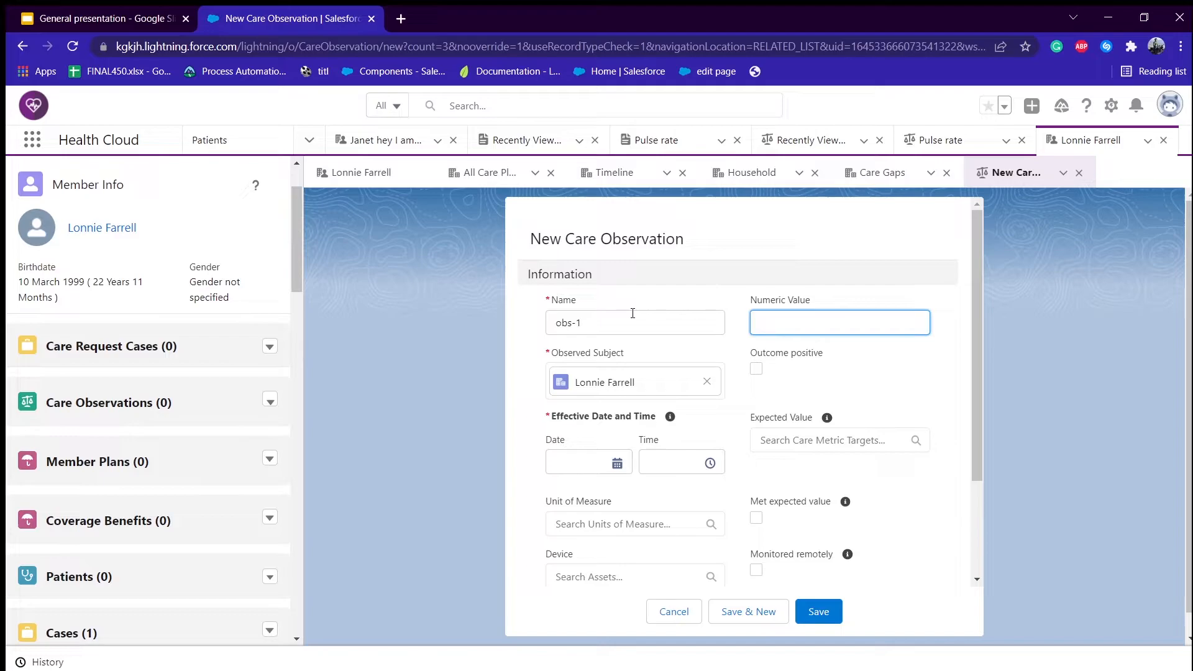
{"action": "key", "text": "Tab"}
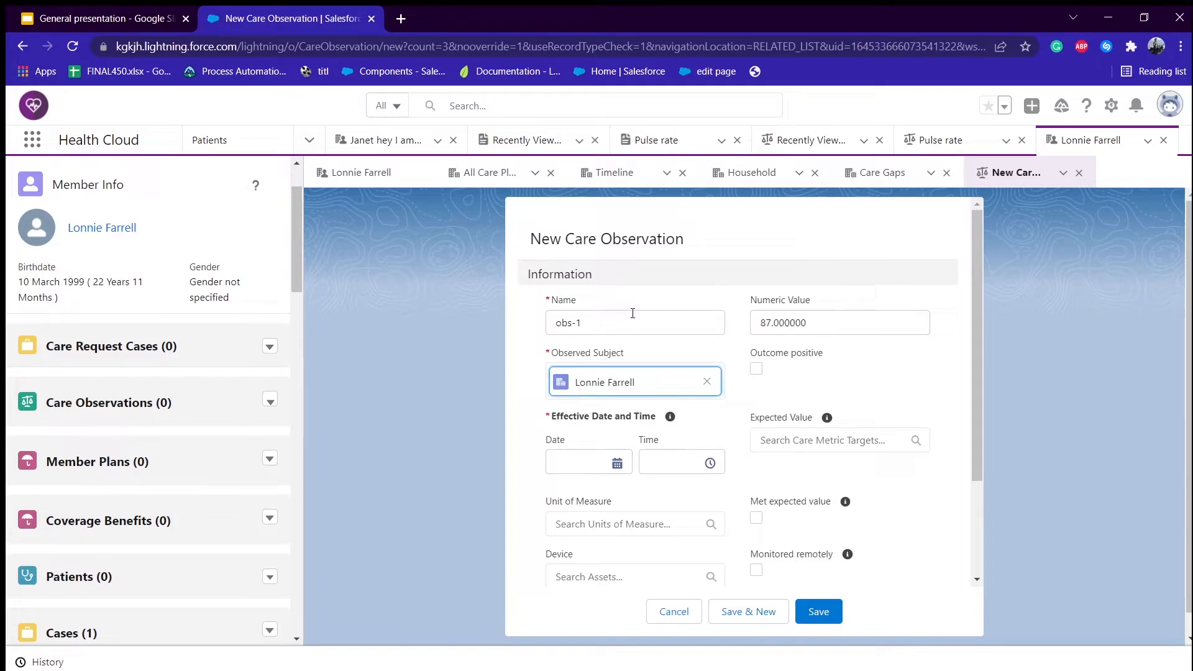
{"action": "key", "text": "Tab"}
{"action": "scroll", "coordinate": [783, 449], "scroll_direction": "down", "scroll_amount": 2}
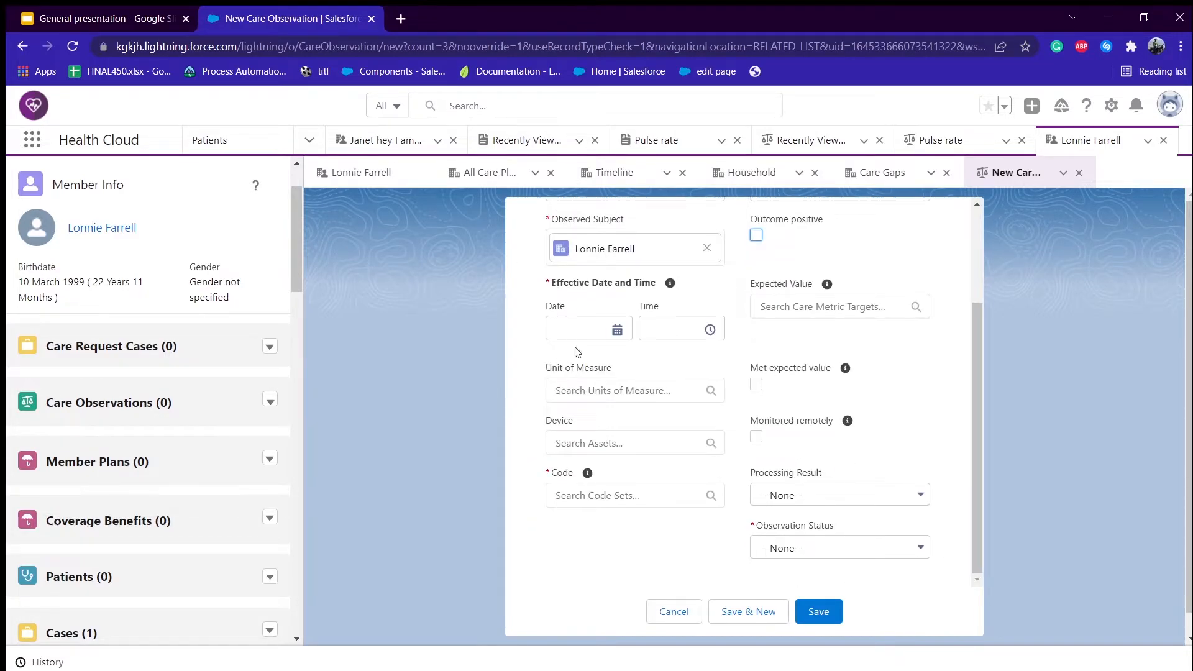
{"action": "left_click", "coordinate": [617, 331]}
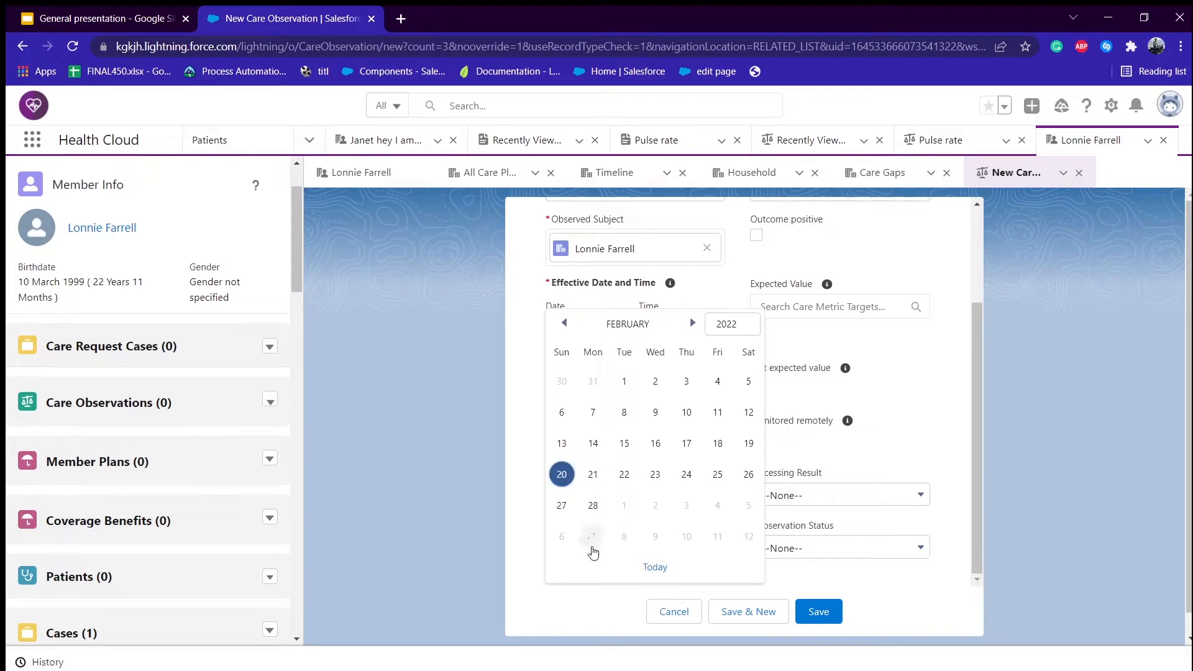
{"action": "left_click", "coordinate": [563, 476]}
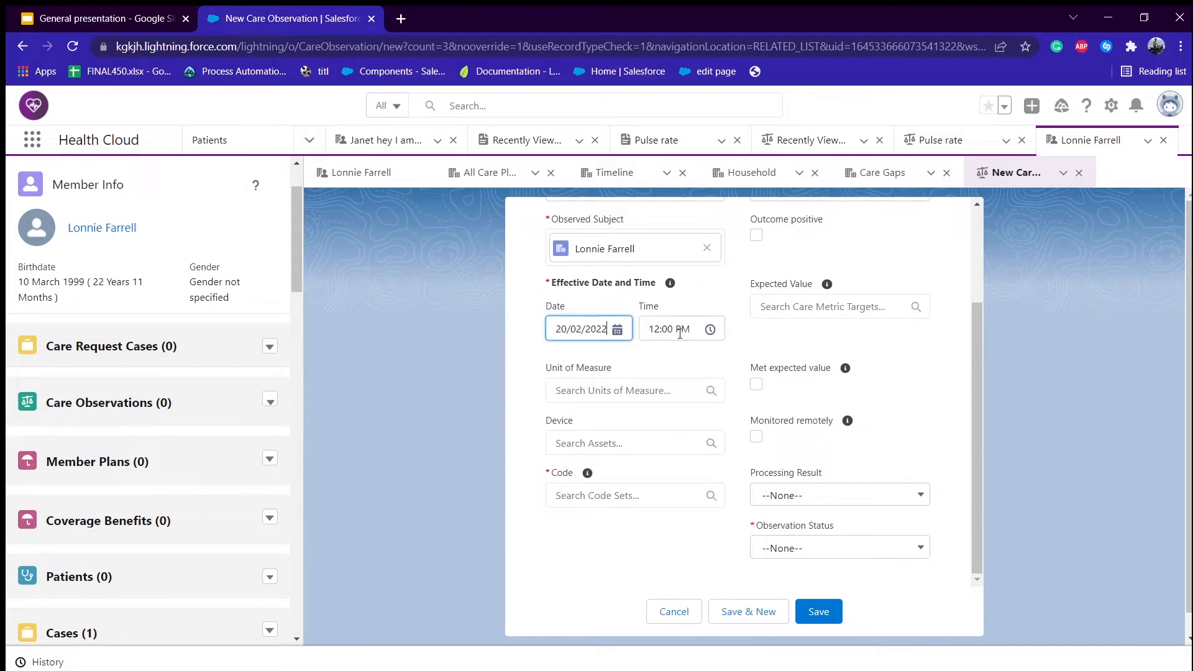
- Start a new care metric target named "pulse" for the observation's expected value
{"action": "left_click", "coordinate": [876, 306]}
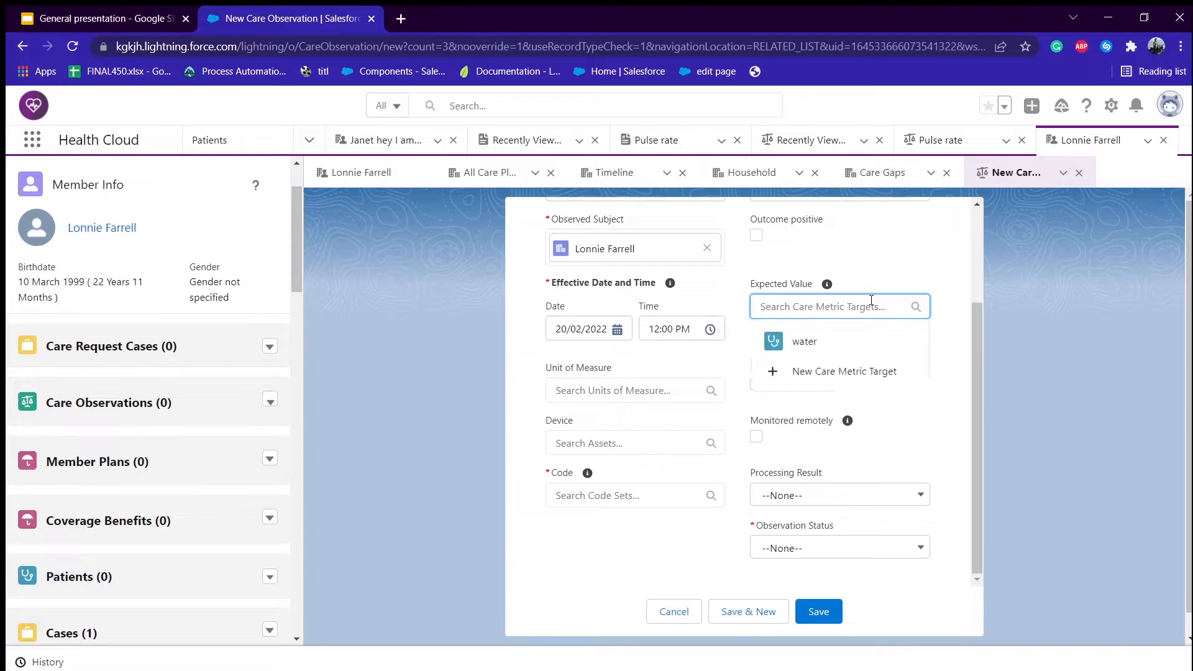
{"action": "left_click", "coordinate": [855, 384]}
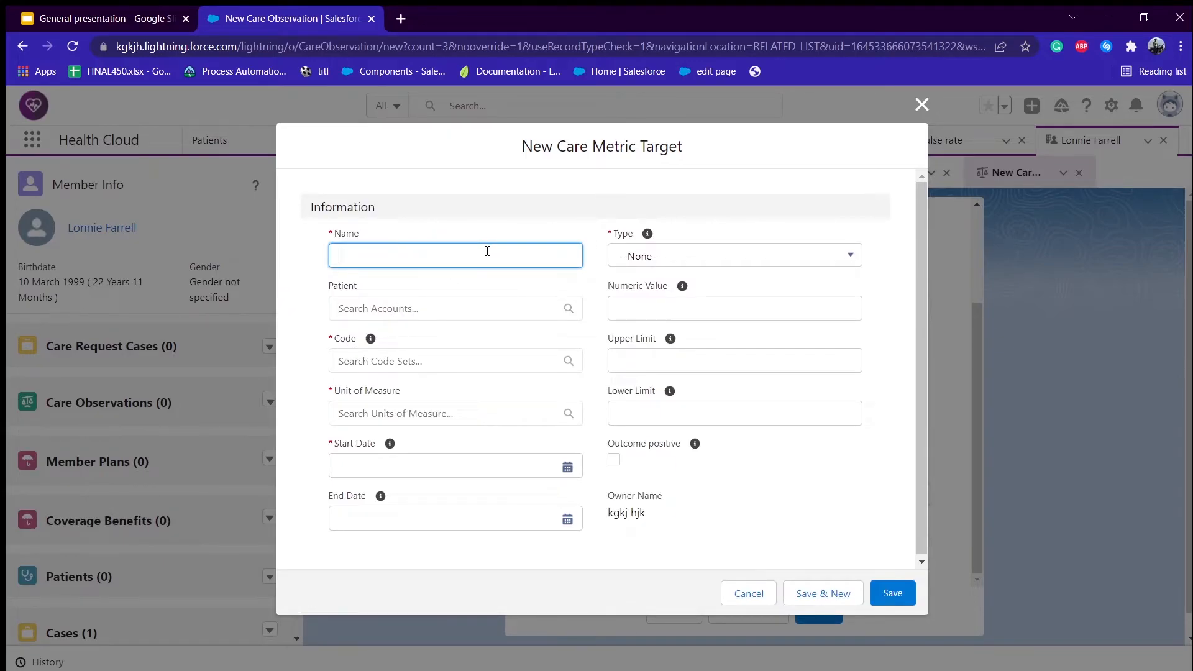
{"action": "type", "text": "aterr"}
{"action": "key", "text": "ctrl+a"}
{"action": "key", "text": "BackSpace"}
{"action": "type", "text": "pulse"}
{"action": "left_click", "coordinate": [481, 334]}
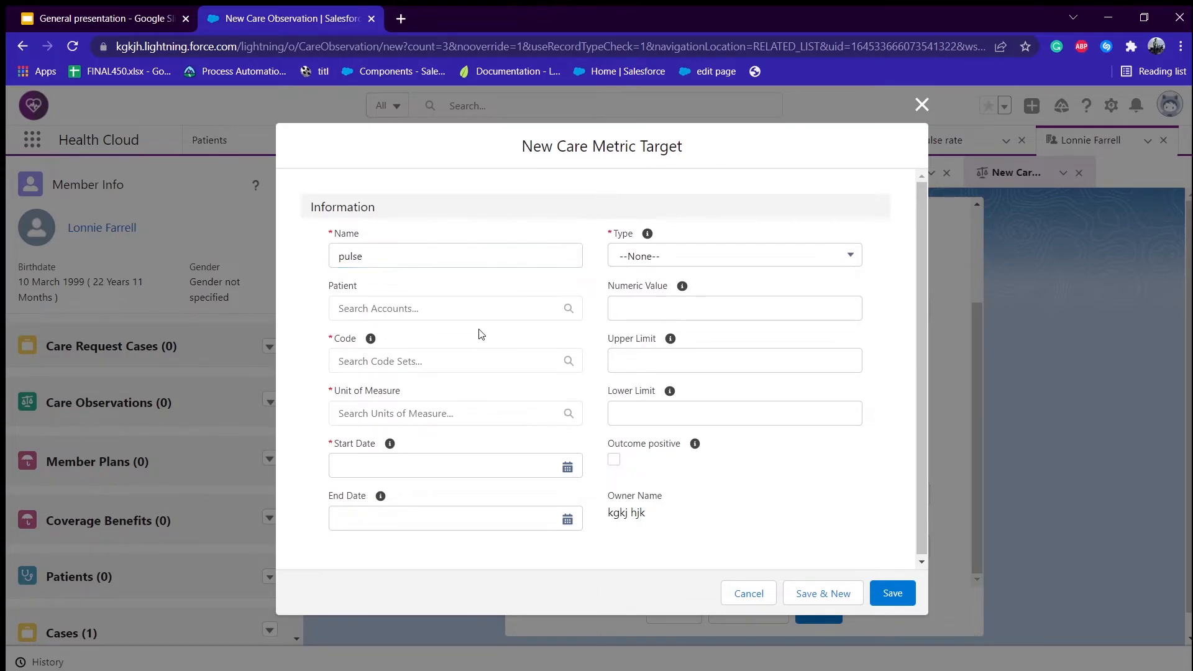
{"action": "left_click", "coordinate": [510, 305]}
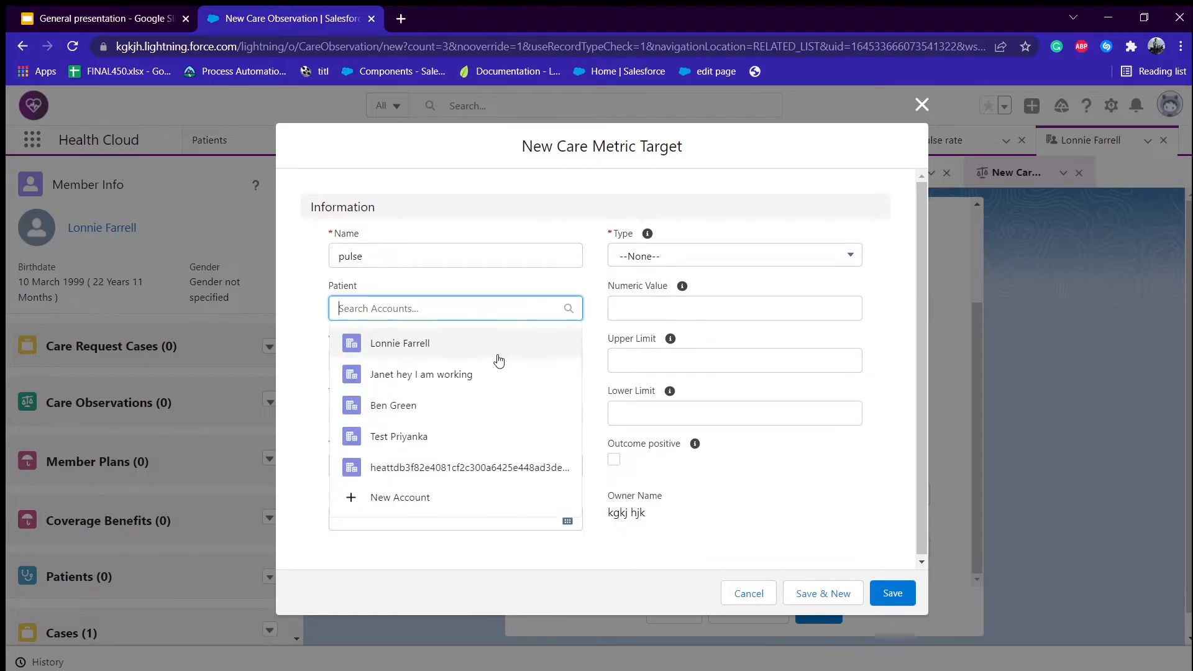
{"action": "left_click", "coordinate": [509, 346]}
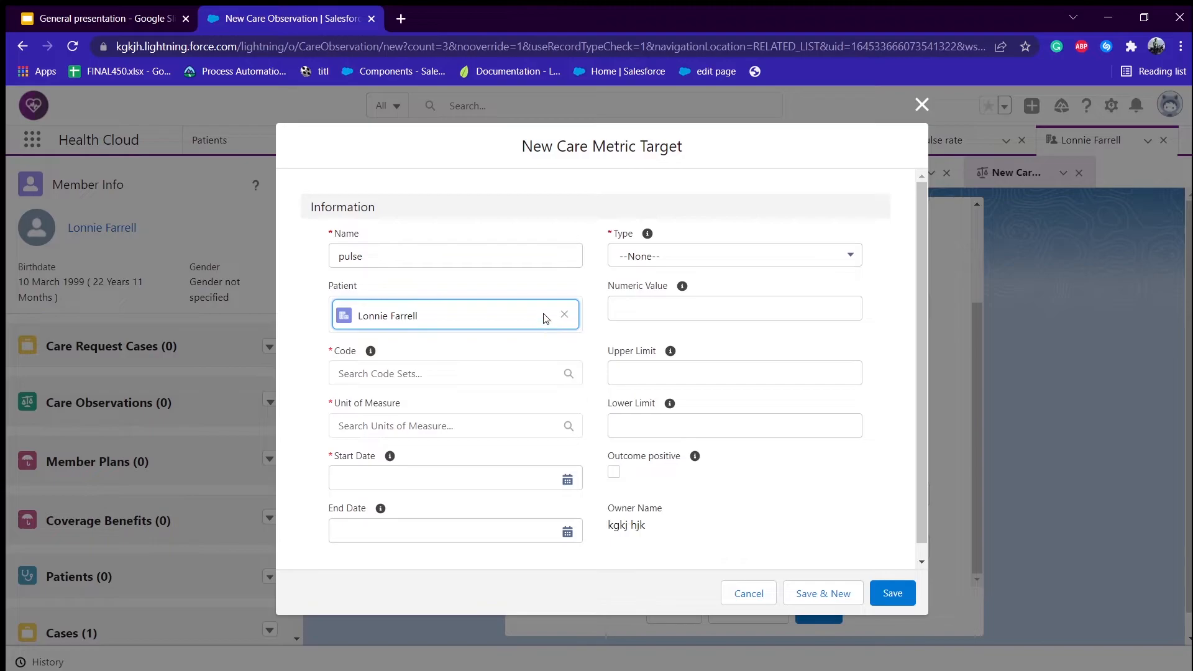
{"action": "left_click", "coordinate": [565, 315]}
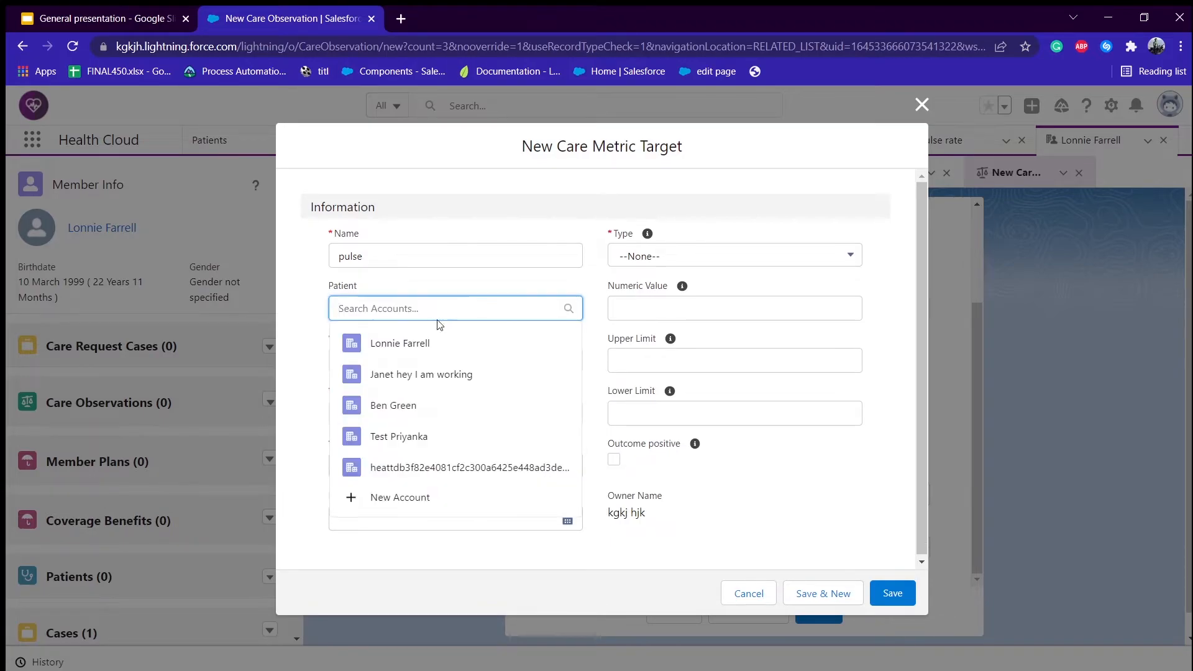
{"action": "left_click", "coordinate": [506, 282]}
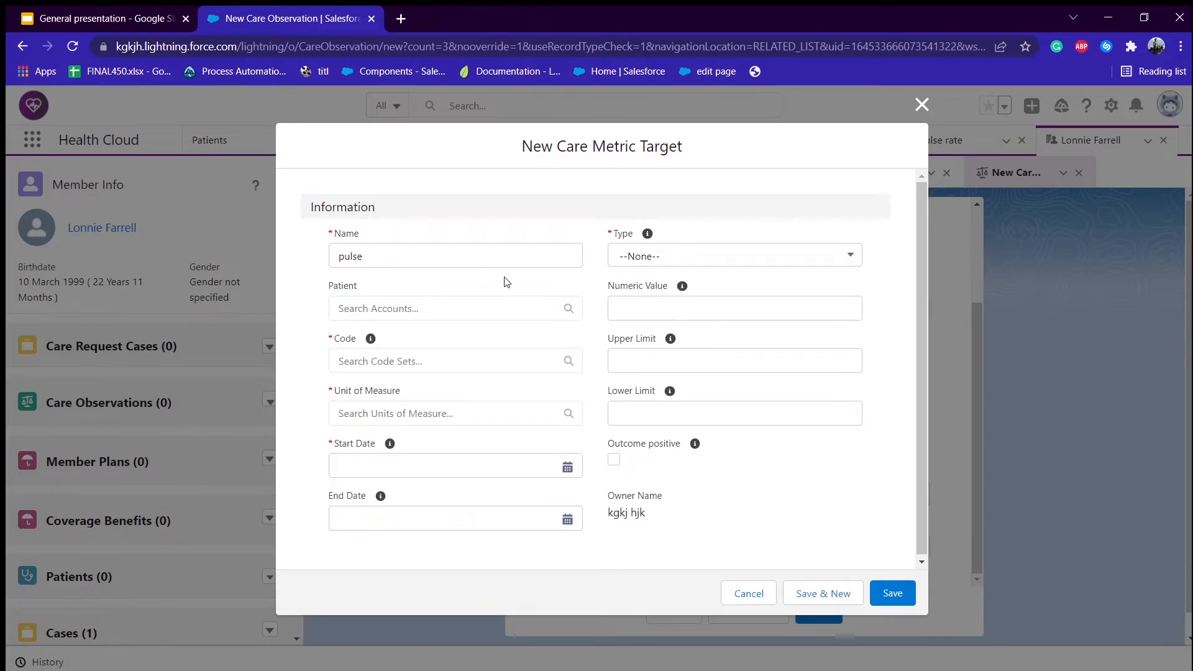
{"action": "left_click", "coordinate": [525, 316]}
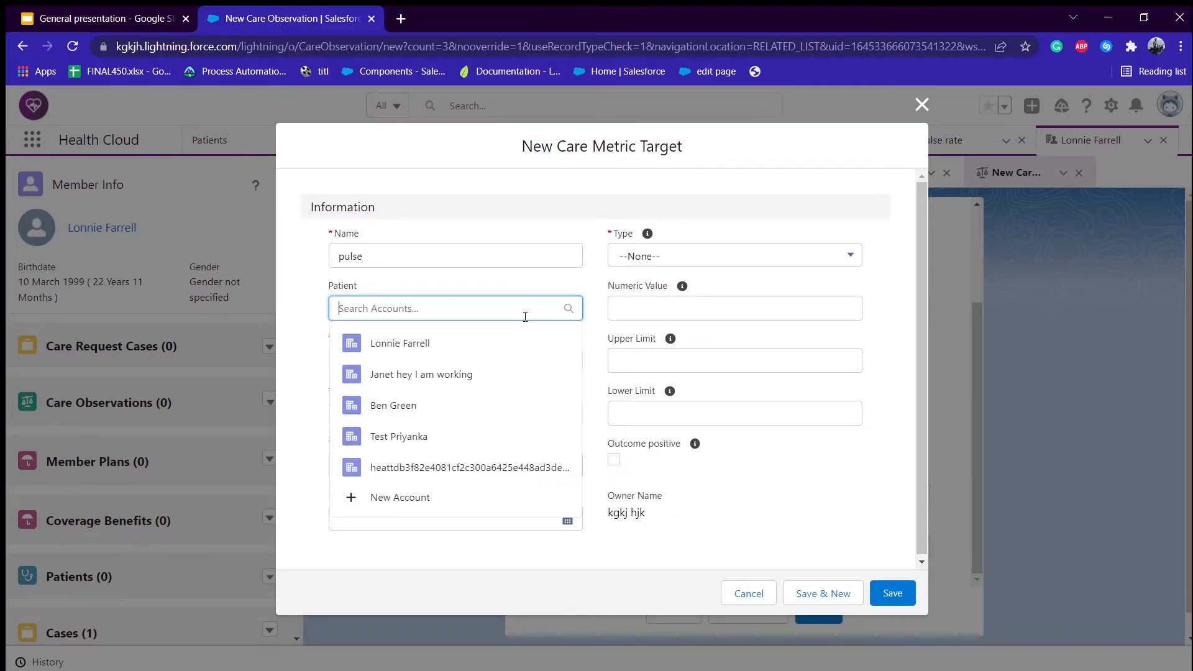
{"action": "left_click", "coordinate": [559, 284]}
- Assign the Pulse rate code and Pulse rate unit of measure to the metric target, with start date 20/02/2022
{"action": "left_click", "coordinate": [447, 357]}
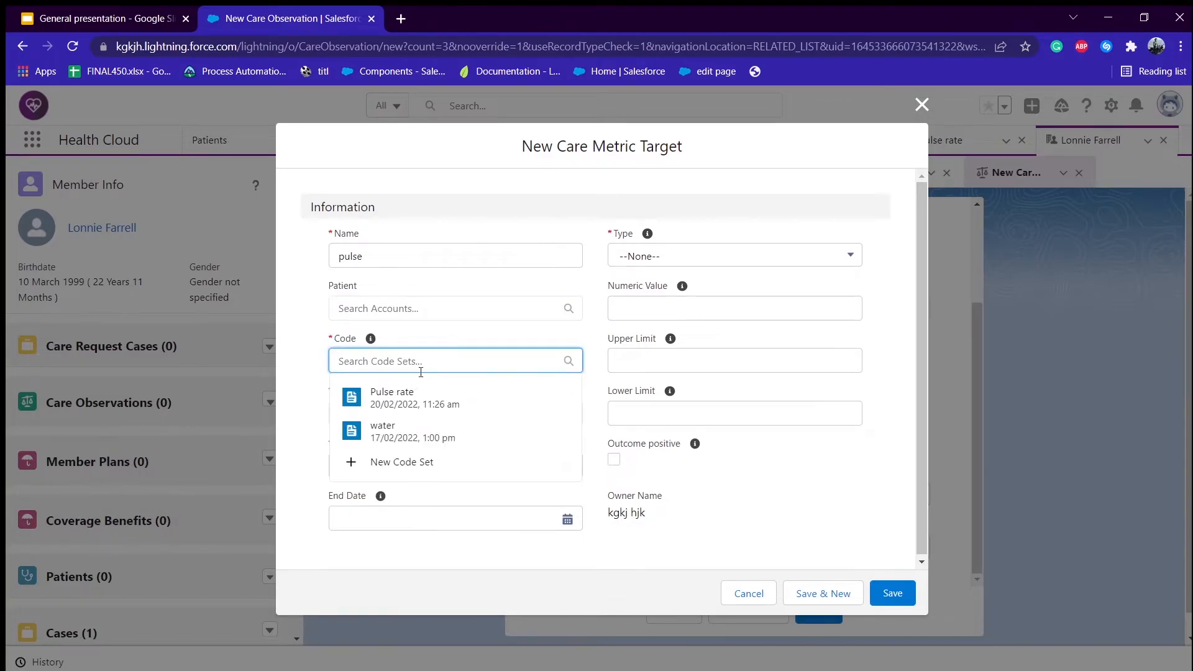
{"action": "left_click", "coordinate": [428, 403]}
{"action": "left_click", "coordinate": [403, 428]}
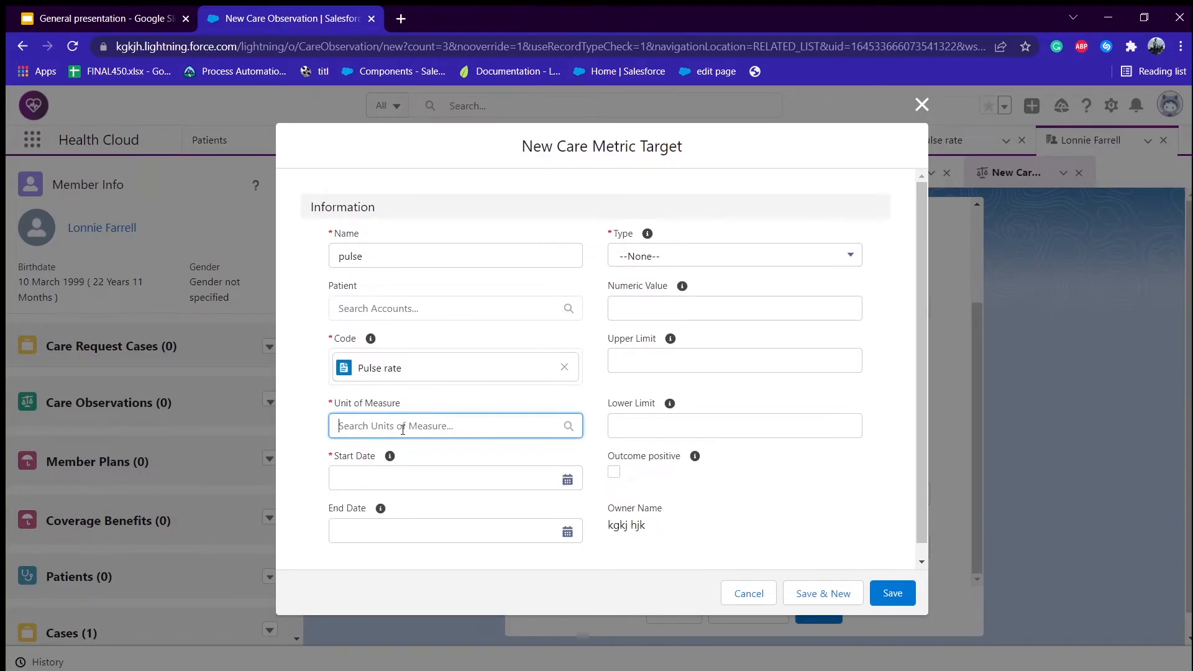
{"action": "left_click", "coordinate": [415, 463]}
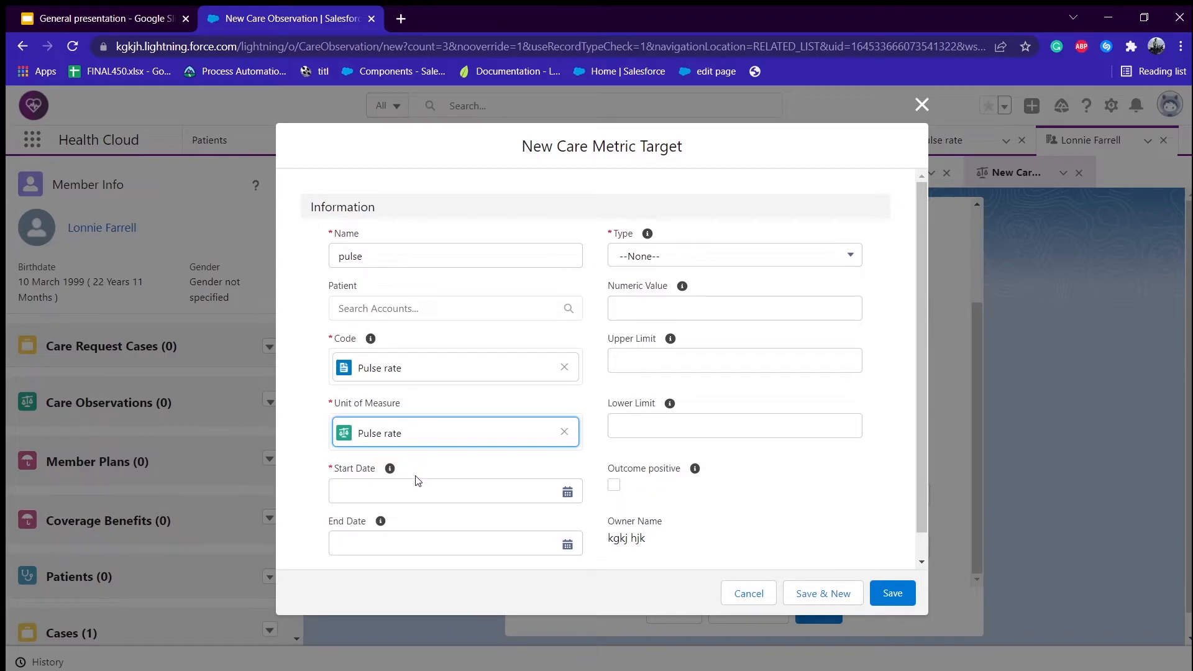
{"action": "left_click", "coordinate": [413, 491]}
{"action": "left_click", "coordinate": [343, 459]}
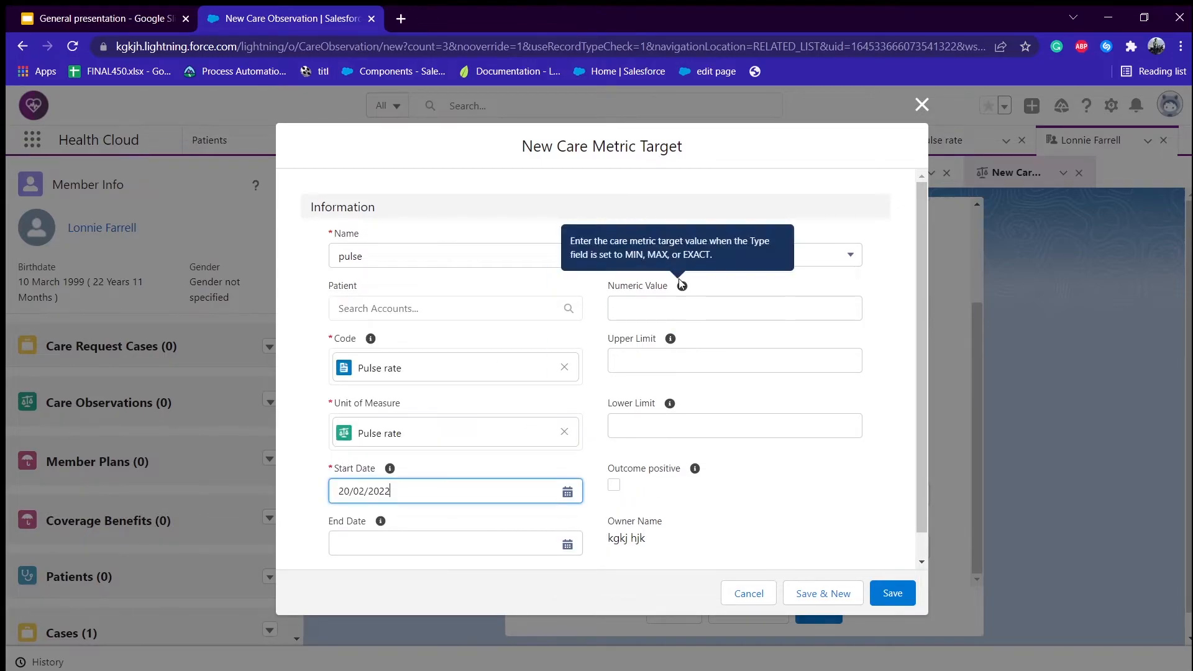
- Set the metric target's type to RANGE with an upper limit of 100 and lower limit of 60, and save it
{"action": "left_click", "coordinate": [703, 263]}
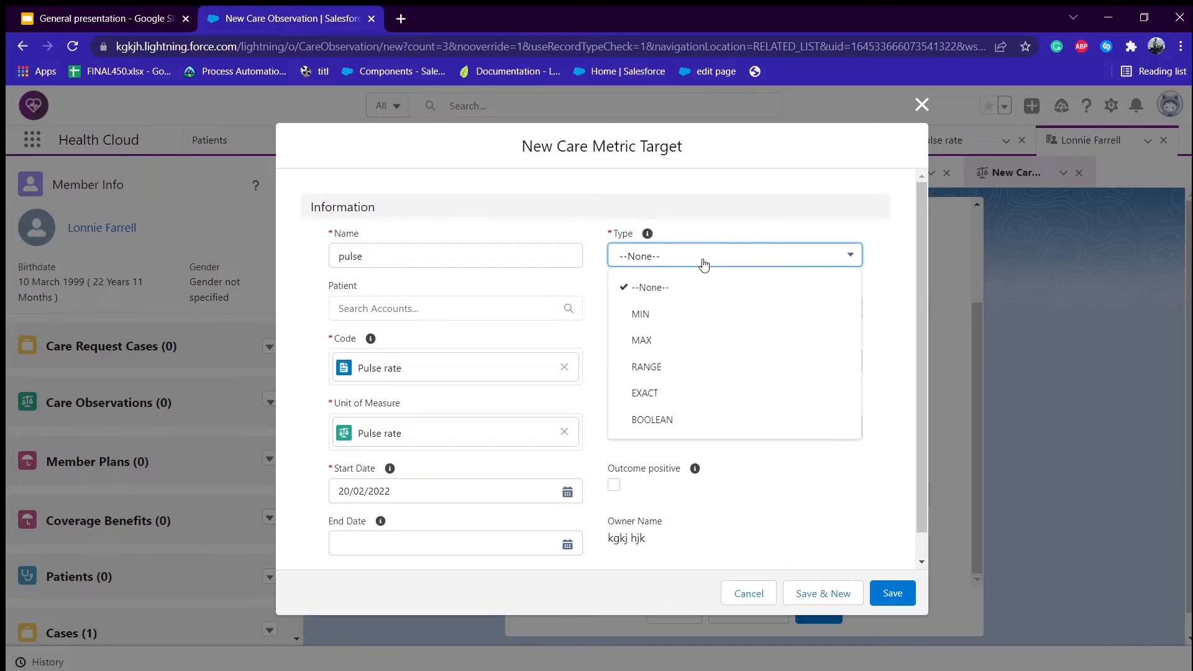
{"action": "left_click", "coordinate": [703, 367]}
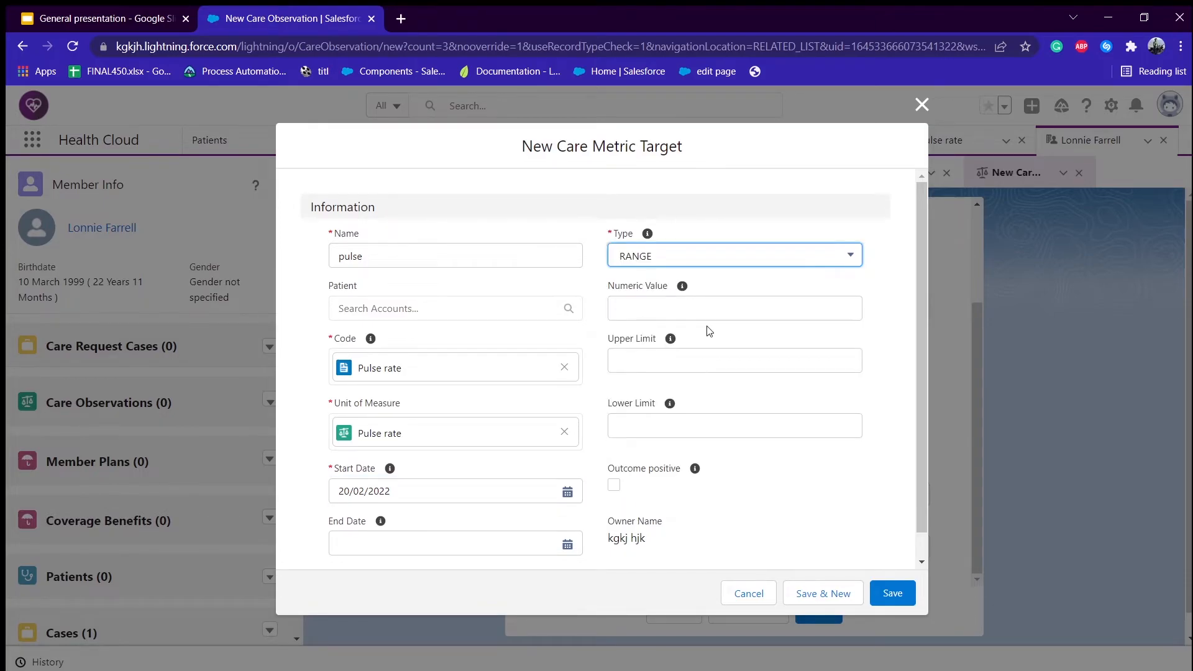
{"action": "left_click", "coordinate": [746, 366]}
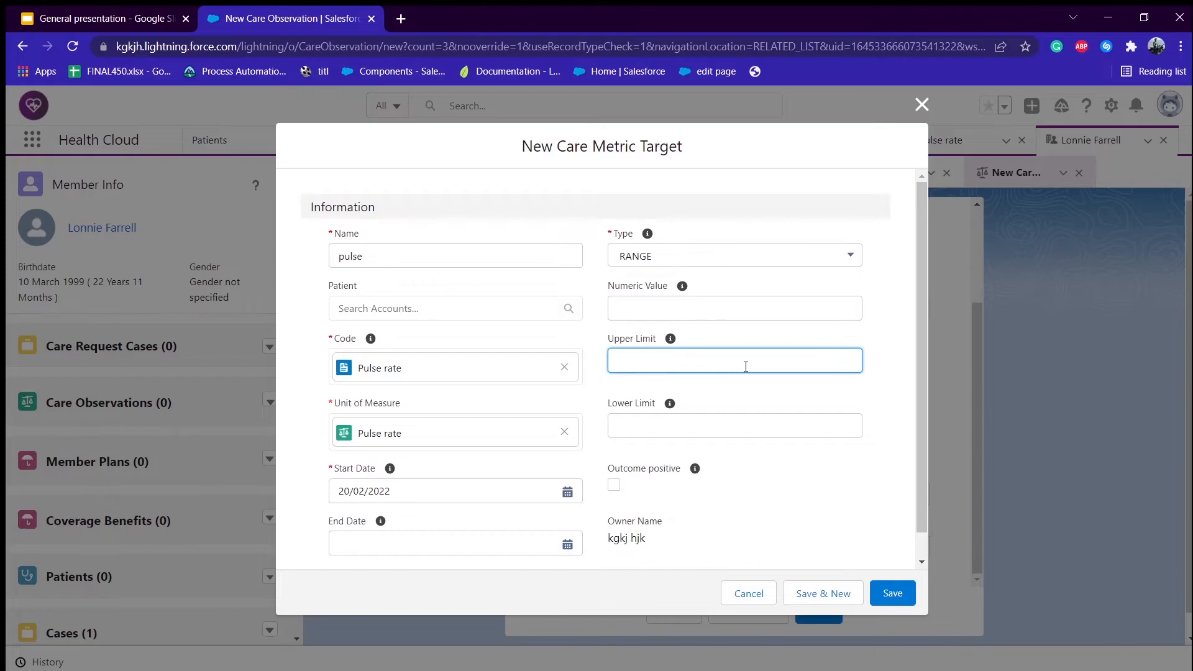
{"action": "type", "text": "100"}
{"action": "key", "text": "Tab"}
{"action": "key", "text": "Tab"}
{"action": "key", "text": "Tab"}
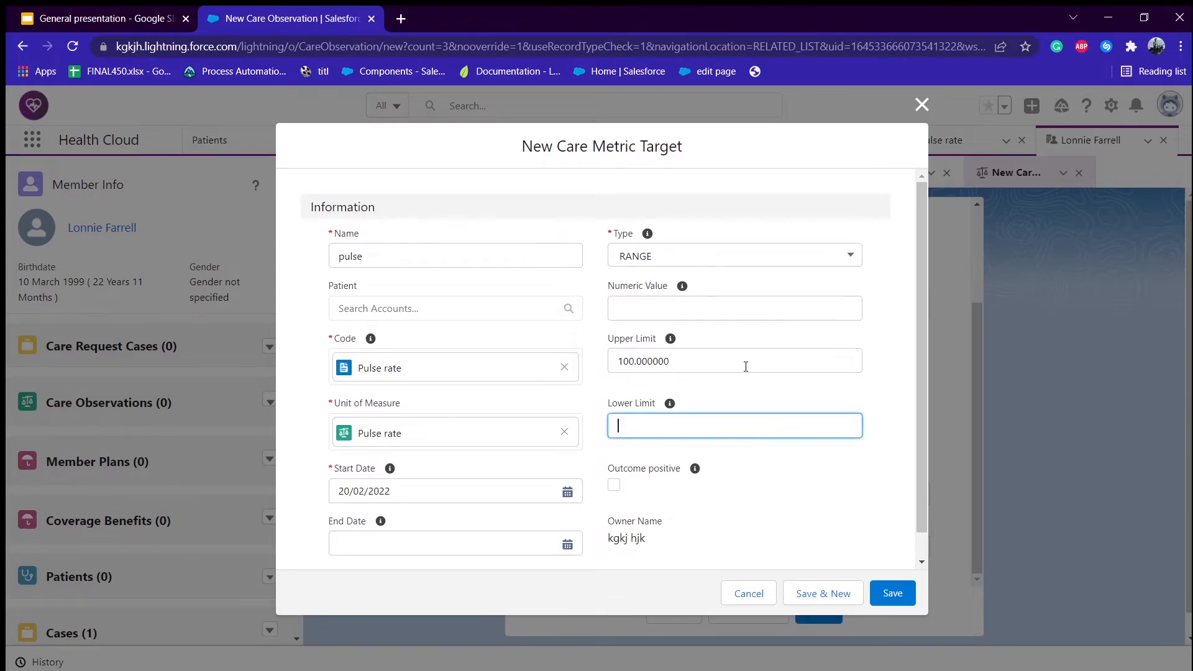
{"action": "type", "text": "60"}
{"action": "scroll", "coordinate": [750, 563], "scroll_direction": "down", "scroll_amount": 1}
{"action": "left_click", "coordinate": [887, 604]}
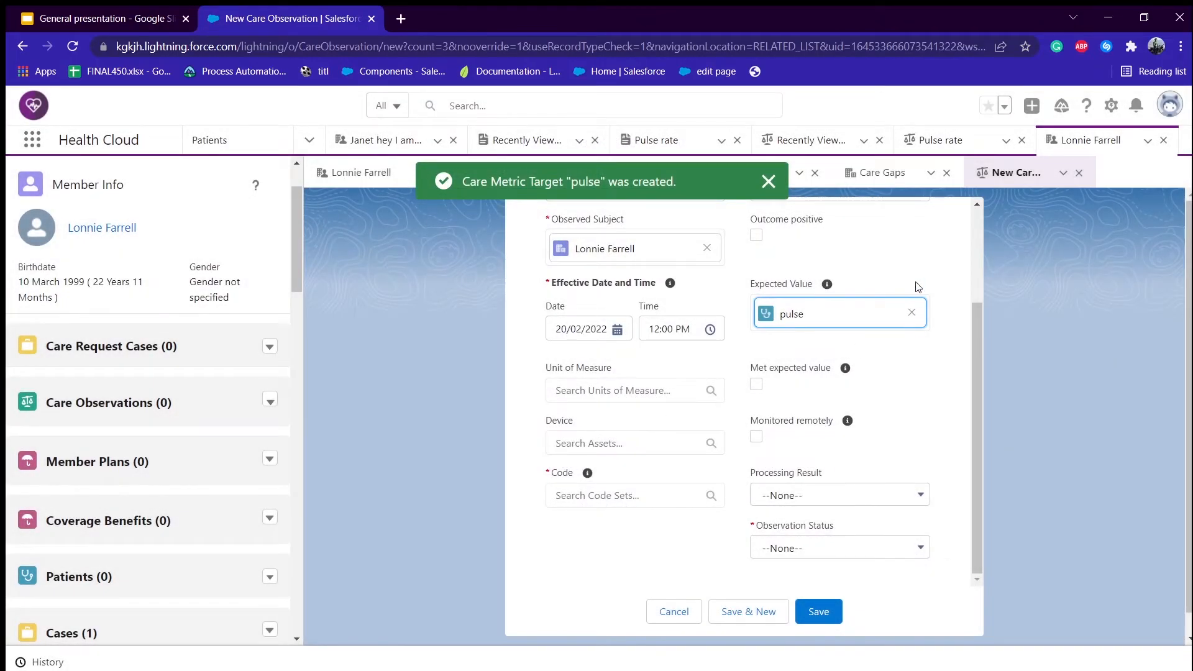
- Mark the observation as monitored remotely and set its observation status to Registered
{"action": "scroll", "coordinate": [814, 466], "scroll_direction": "down", "scroll_amount": 1}
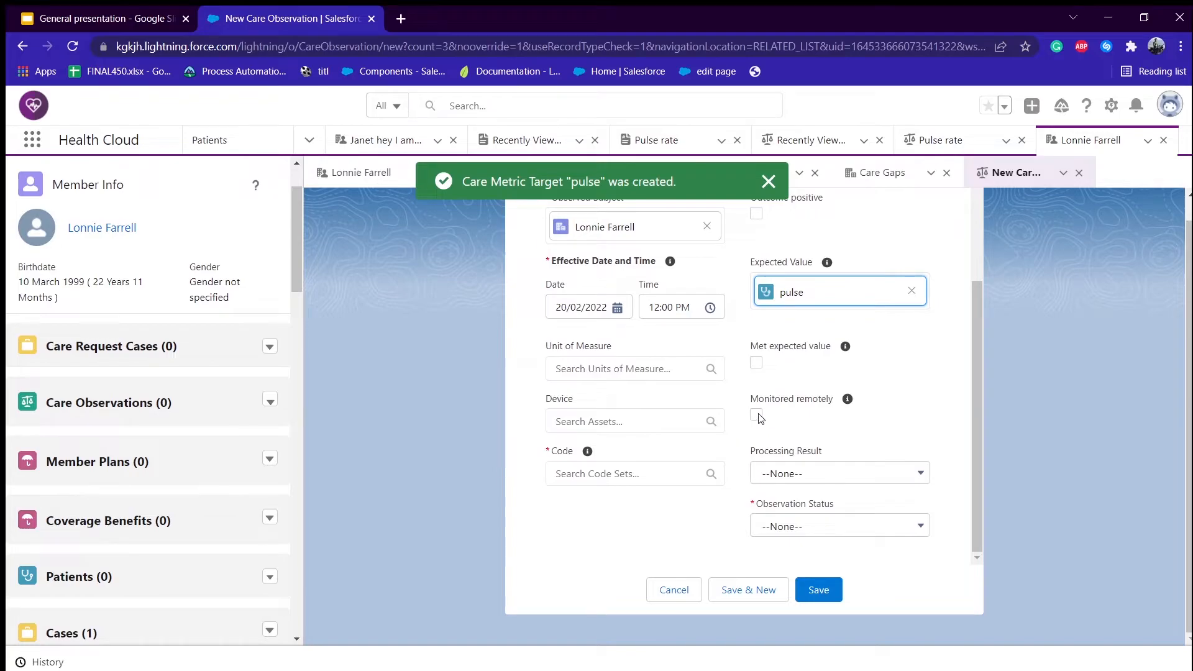
{"action": "left_click", "coordinate": [756, 415]}
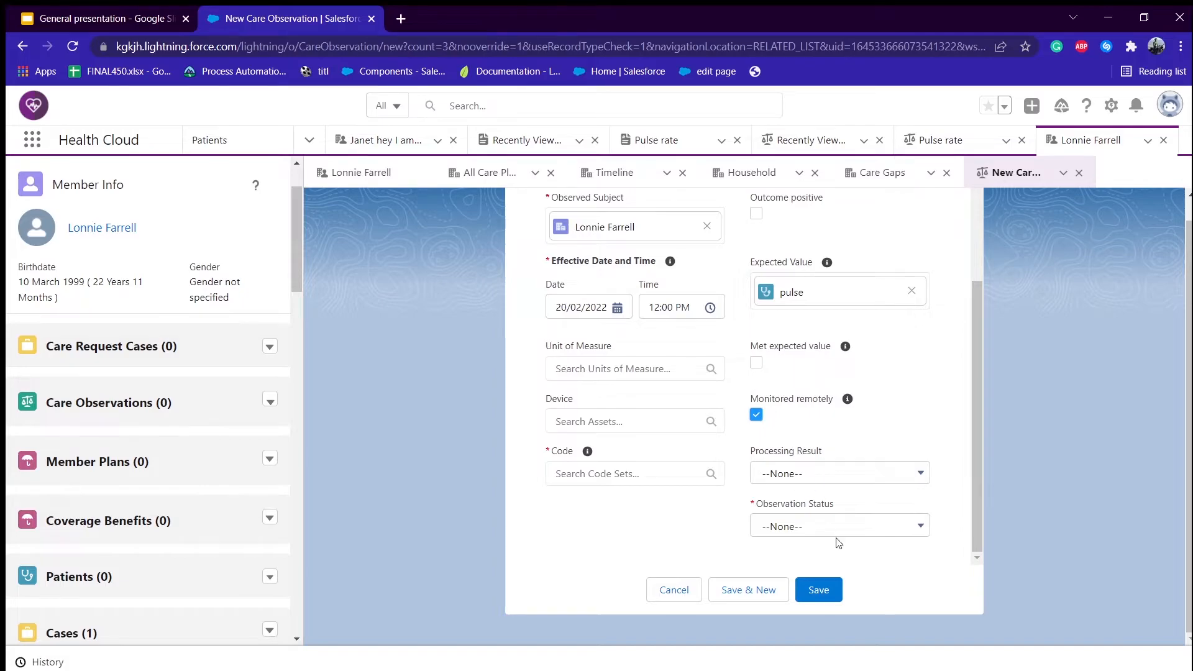
{"action": "left_click", "coordinate": [854, 531]}
{"action": "left_click", "coordinate": [854, 532]}
{"action": "left_click", "coordinate": [853, 533]}
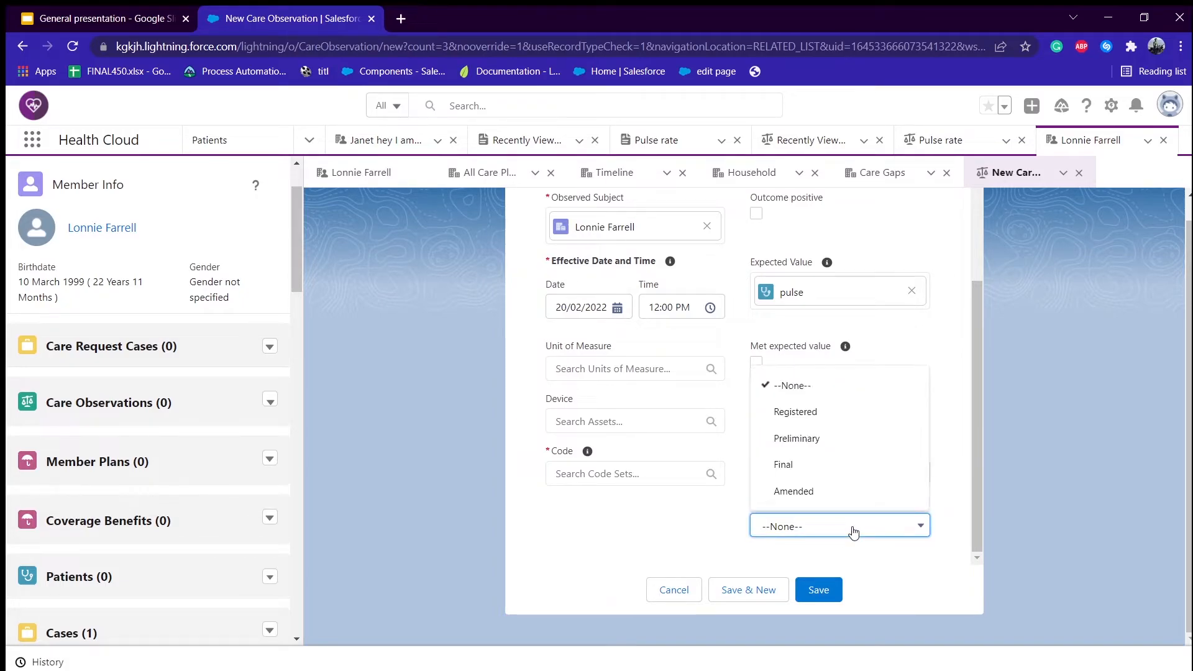
{"action": "left_click", "coordinate": [855, 424]}
- Set the observation's code and unit of measure to Pulse rate and try to save the observation
{"action": "left_click", "coordinate": [591, 475]}
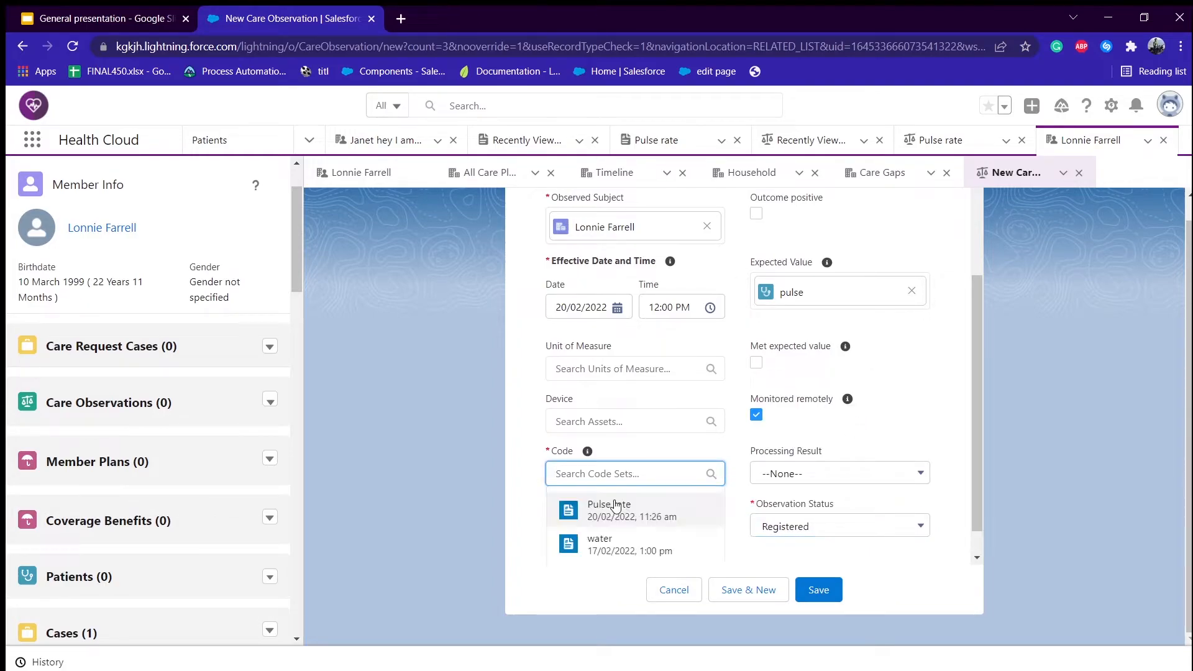
{"action": "left_click", "coordinate": [614, 511]}
{"action": "scroll", "coordinate": [714, 415], "scroll_direction": "up", "scroll_amount": 3}
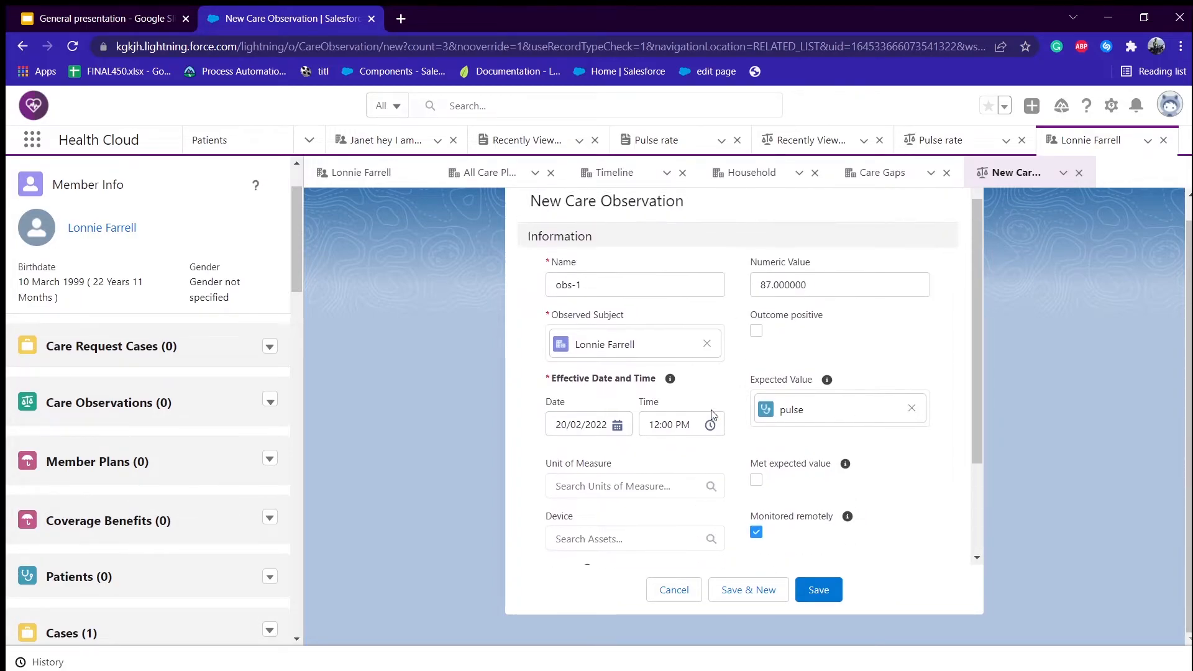
{"action": "scroll", "coordinate": [684, 429], "scroll_direction": "down", "scroll_amount": 1}
{"action": "left_click", "coordinate": [648, 435]}
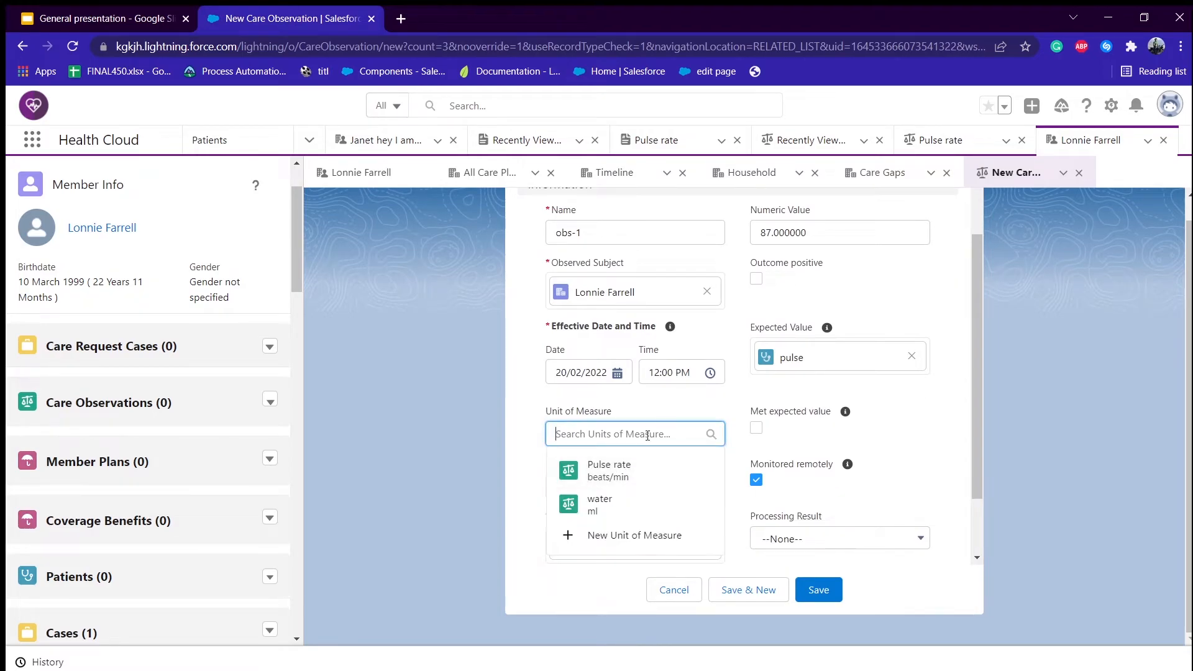
{"action": "left_click", "coordinate": [634, 471]}
{"action": "scroll", "coordinate": [718, 405], "scroll_direction": "down", "scroll_amount": 3}
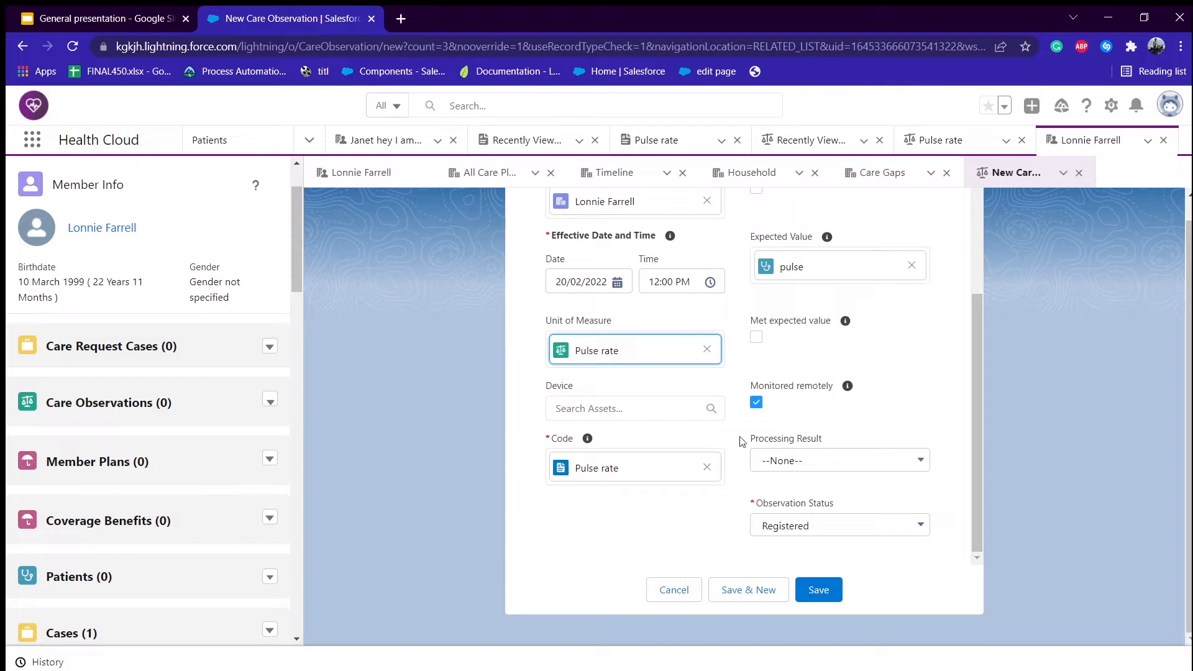
{"action": "scroll", "coordinate": [674, 375], "scroll_direction": "up", "scroll_amount": 2}
{"action": "scroll", "coordinate": [671, 377], "scroll_direction": "down", "scroll_amount": 2}
{"action": "left_click", "coordinate": [831, 600]}
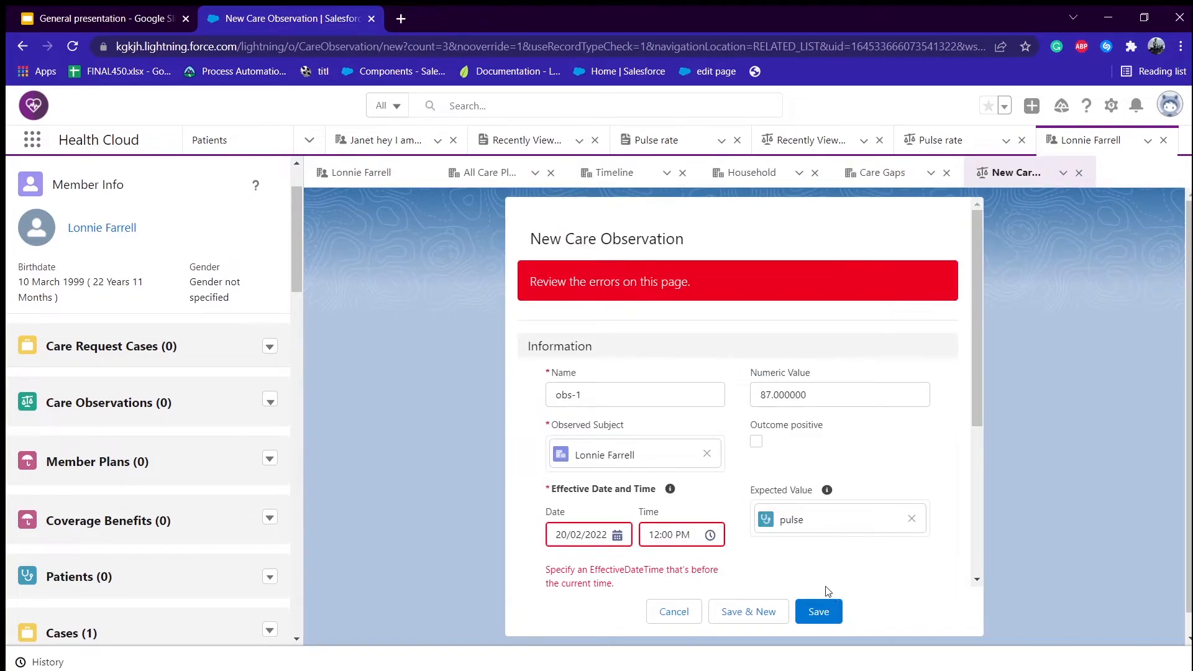
- Set the observation's effective time to 4:30 AM on 20/02/2022 and save the care observation
{"action": "left_click", "coordinate": [616, 541]}
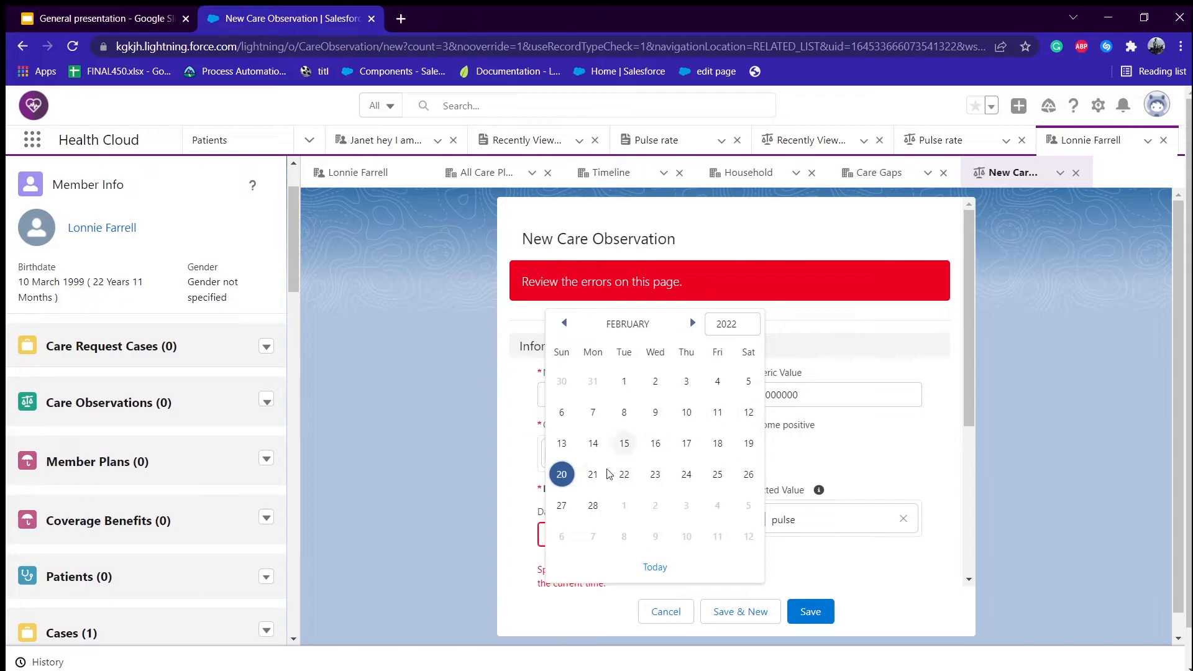
{"action": "left_click", "coordinate": [530, 607]}
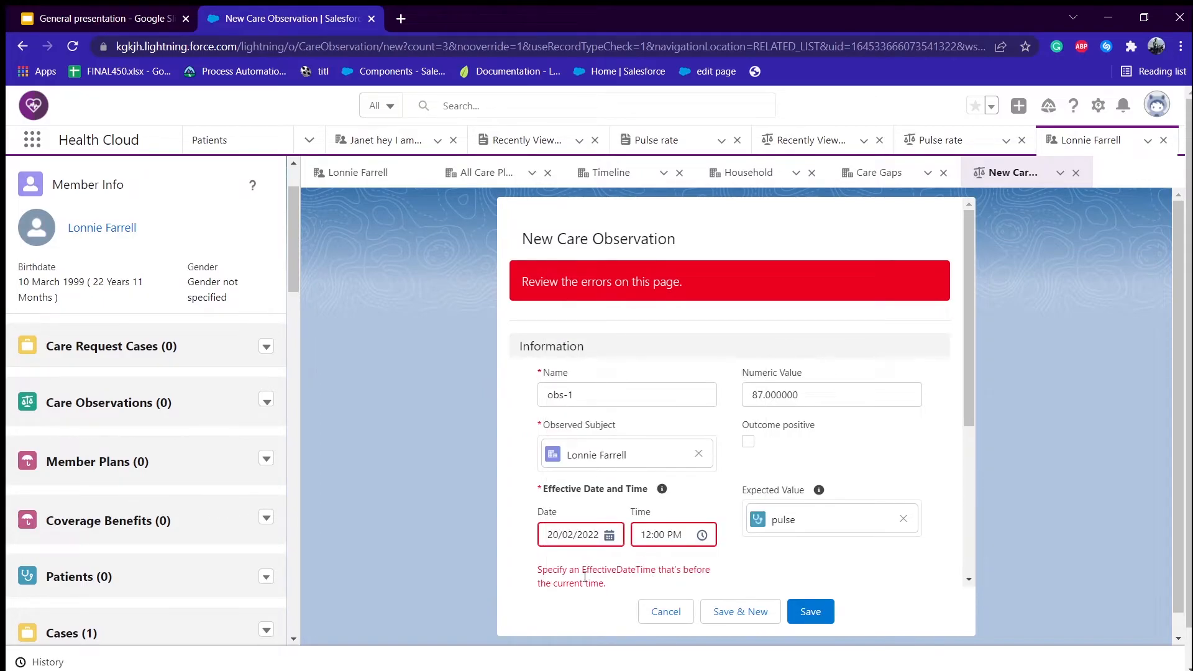
{"action": "left_click", "coordinate": [701, 536]}
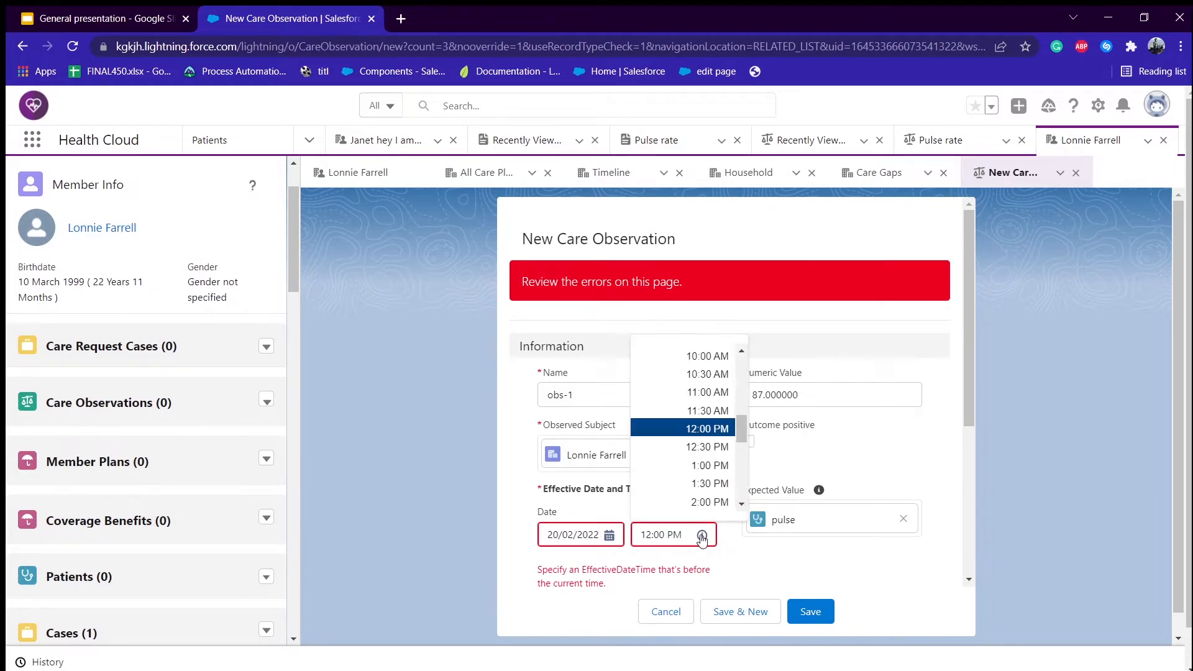
{"action": "scroll", "coordinate": [703, 366], "scroll_direction": "up", "scroll_amount": 5}
{"action": "left_click", "coordinate": [703, 372]}
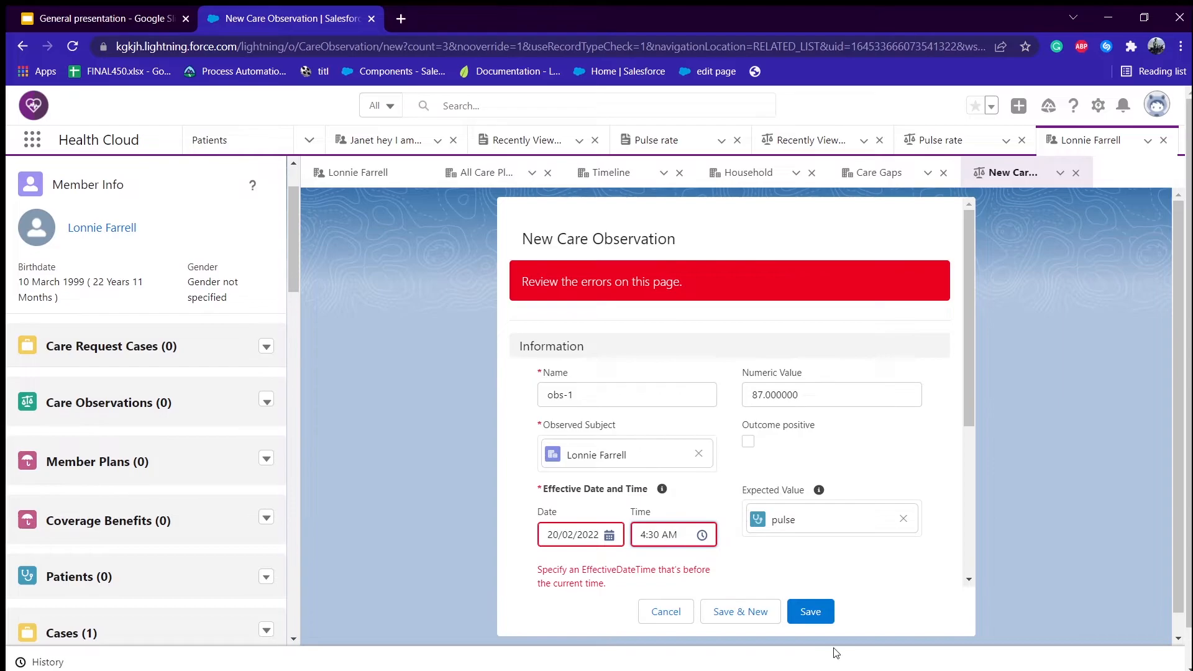
{"action": "left_click", "coordinate": [808, 611]}
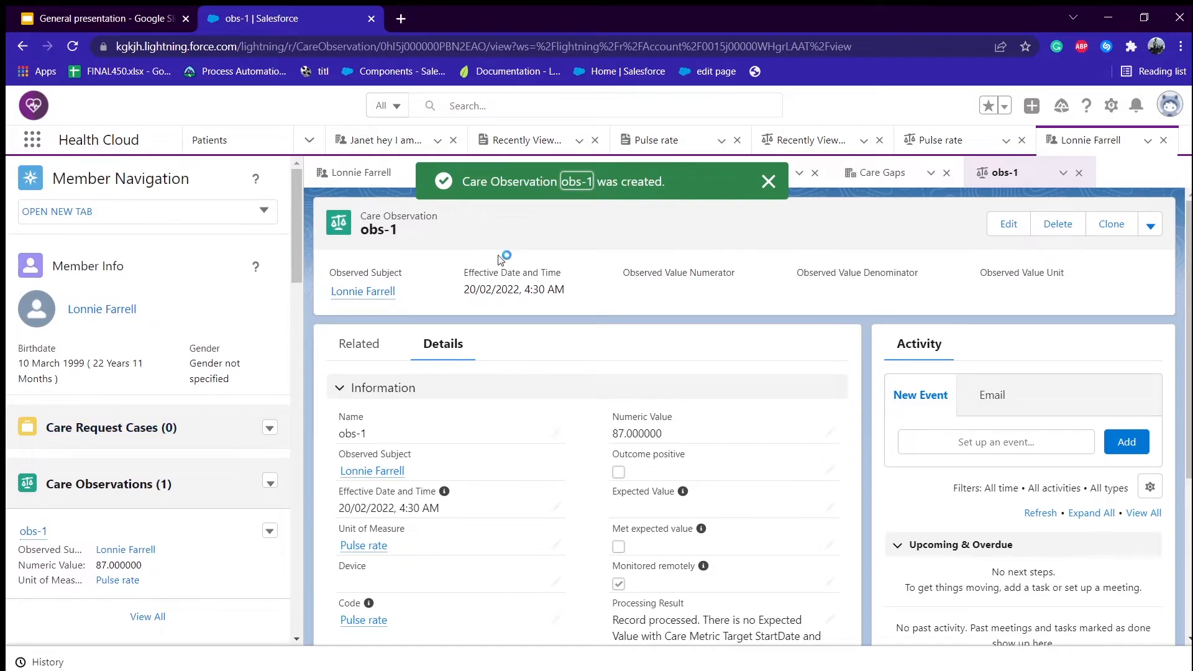
- Open the observed patient's account and check its Remote Monitoring Charts section
{"action": "left_click", "coordinate": [395, 474]}
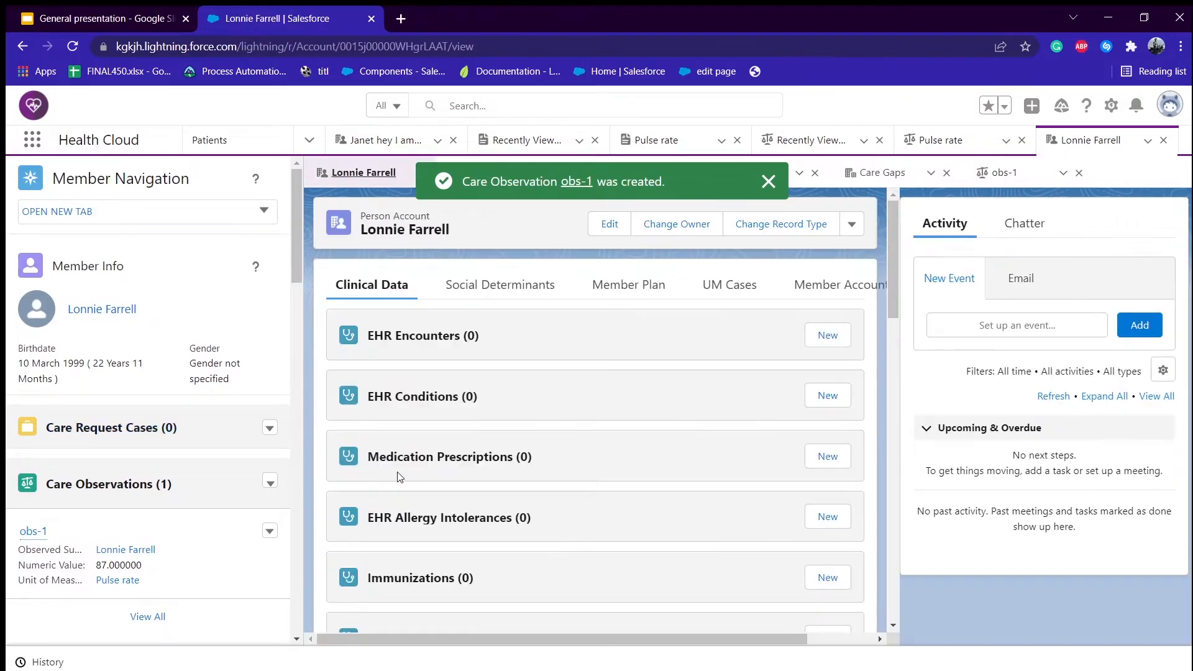
{"action": "scroll", "coordinate": [527, 447], "scroll_direction": "down", "scroll_amount": 10}
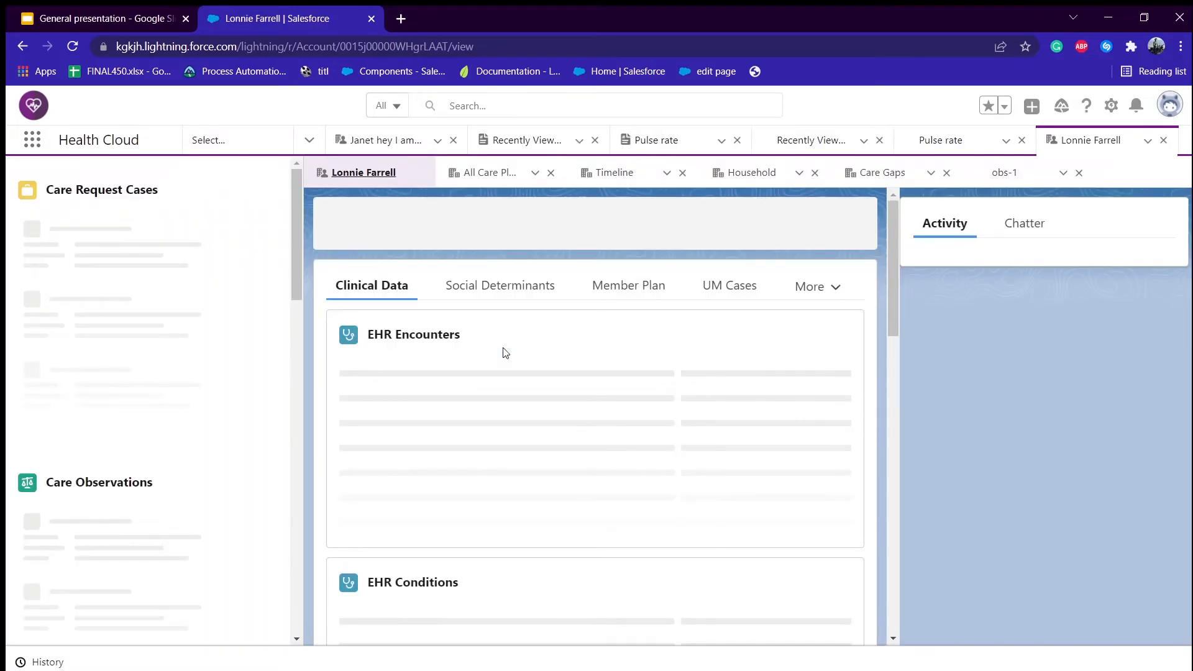
{"action": "scroll", "coordinate": [506, 353], "scroll_direction": "down", "scroll_amount": 15}
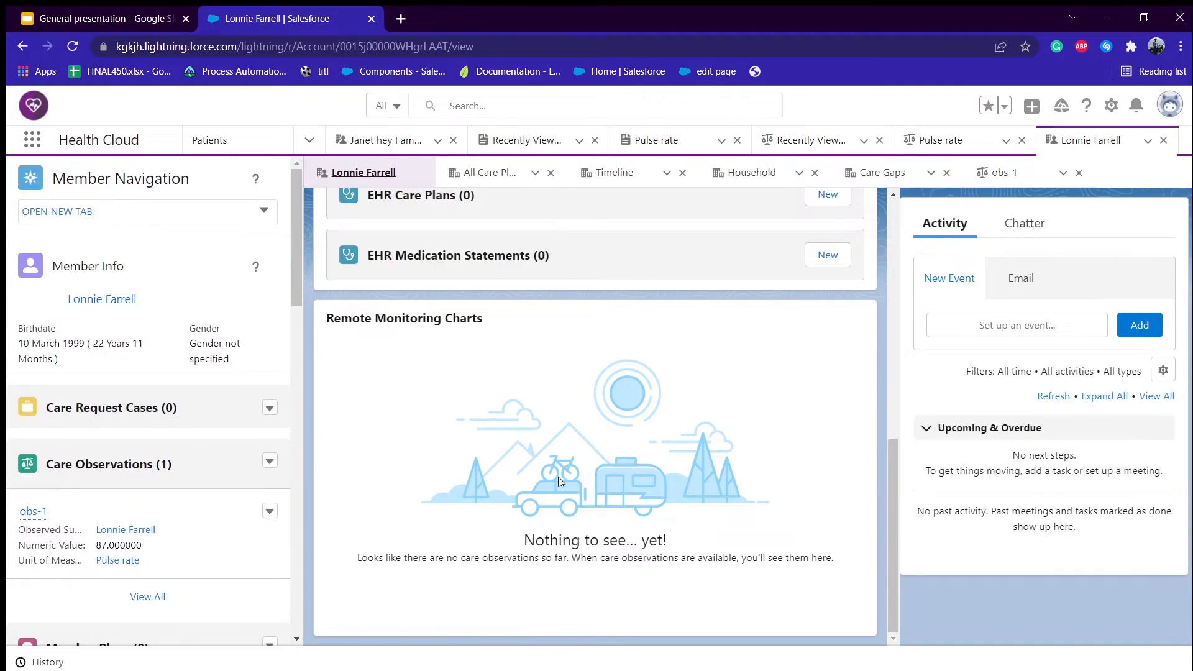
{"action": "scroll", "coordinate": [99, 484], "scroll_direction": "down", "scroll_amount": 2}
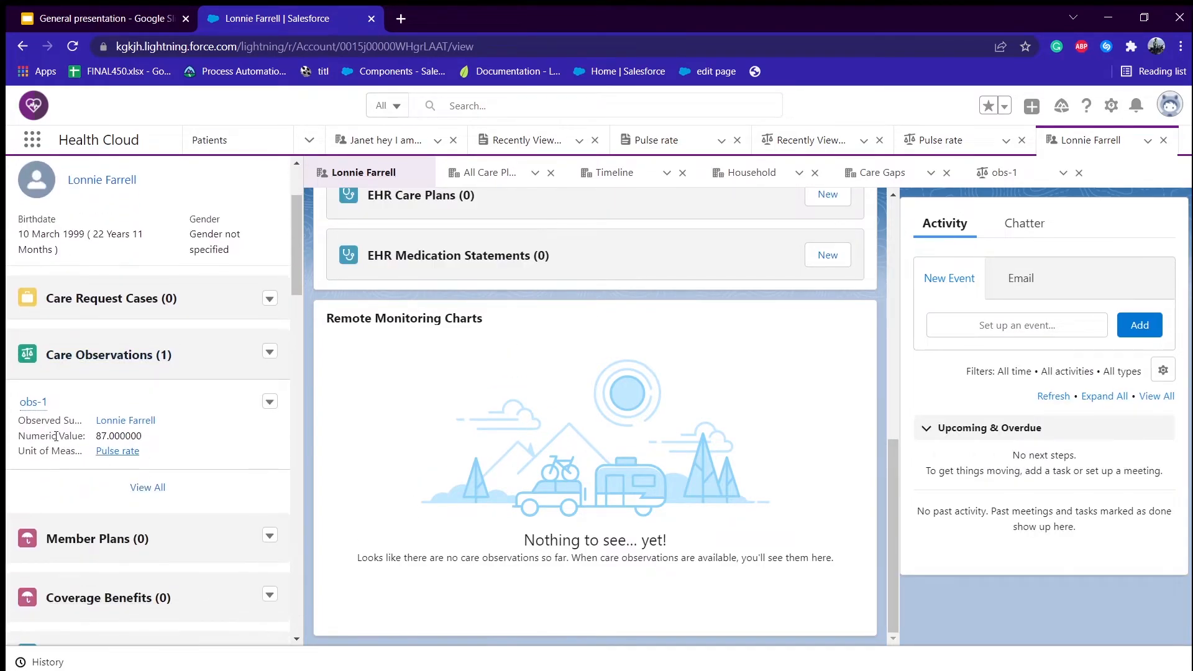
- Review obs-1's details, including its processing result, and recheck the patient's Remote Monitoring Charts
{"action": "left_click", "coordinate": [31, 403]}
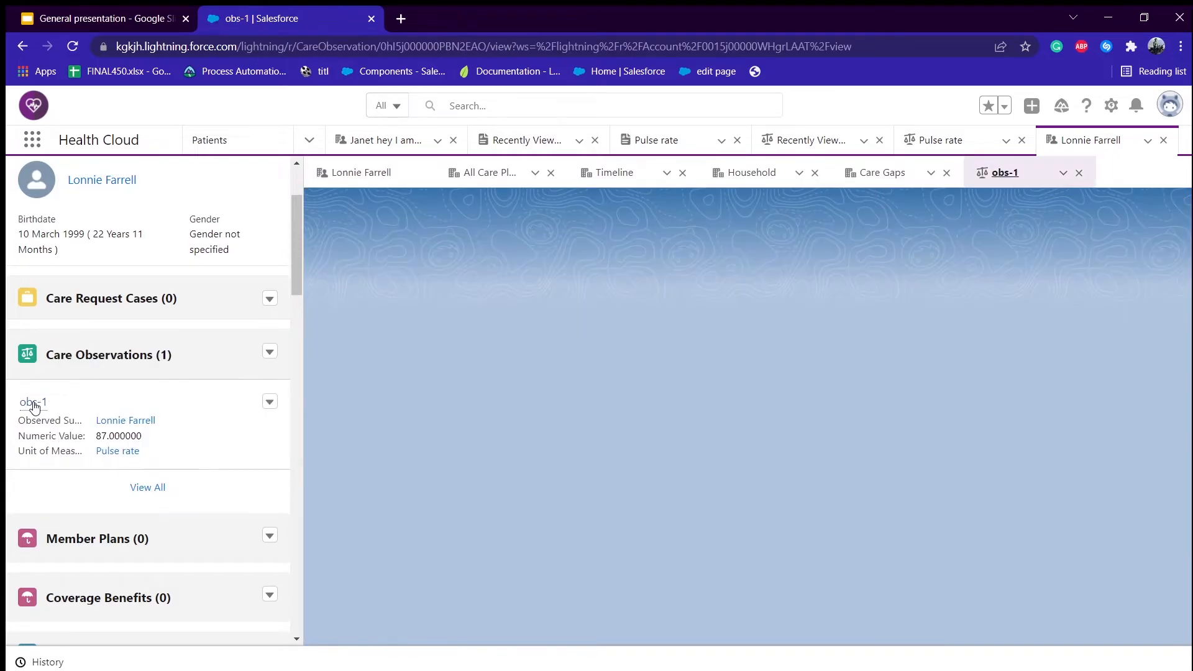
{"action": "scroll", "coordinate": [663, 532], "scroll_direction": "down", "scroll_amount": 4}
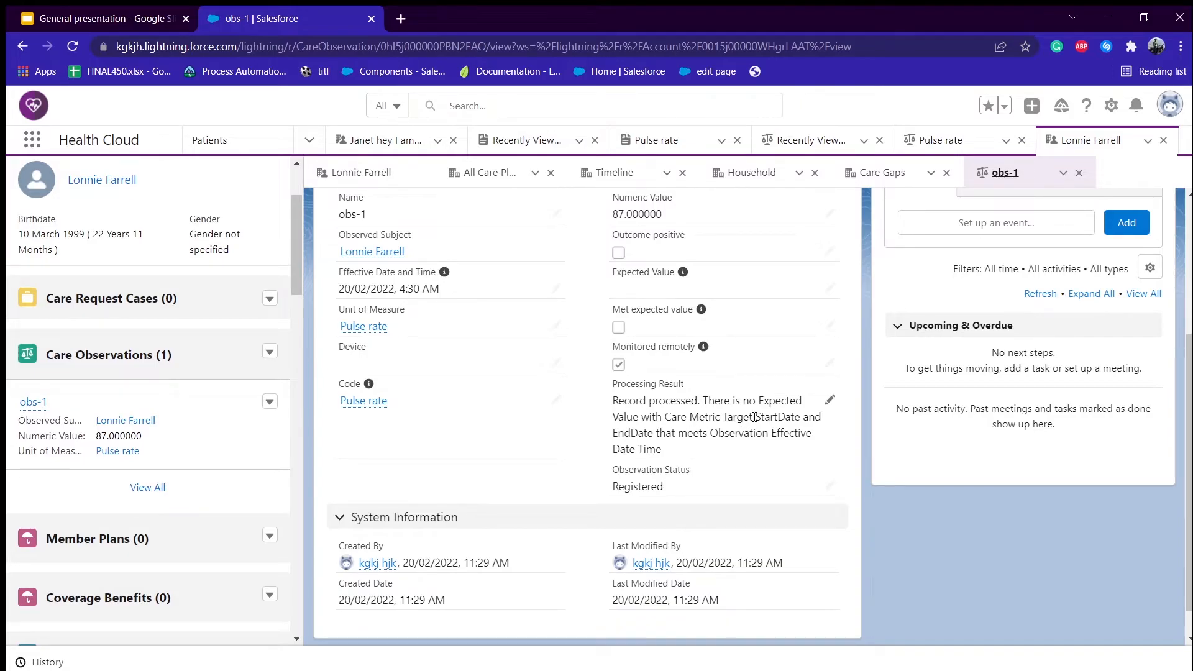
{"action": "scroll", "coordinate": [702, 503], "scroll_direction": "up", "scroll_amount": 1}
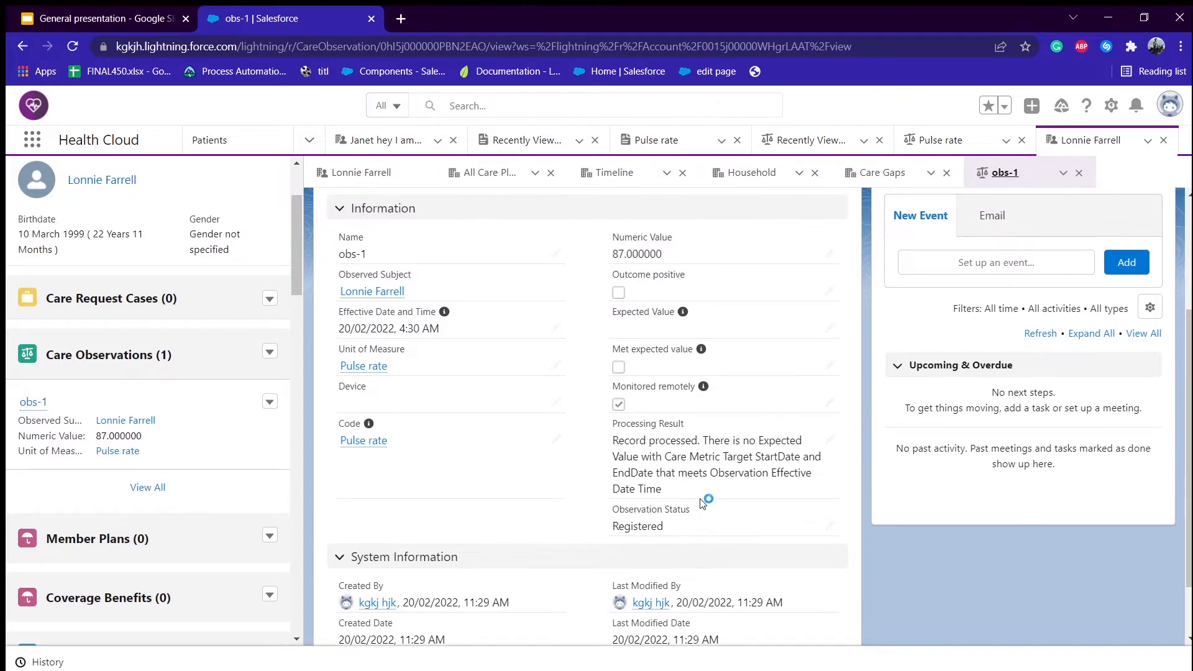
{"action": "scroll", "coordinate": [702, 504], "scroll_direction": "up", "scroll_amount": 3}
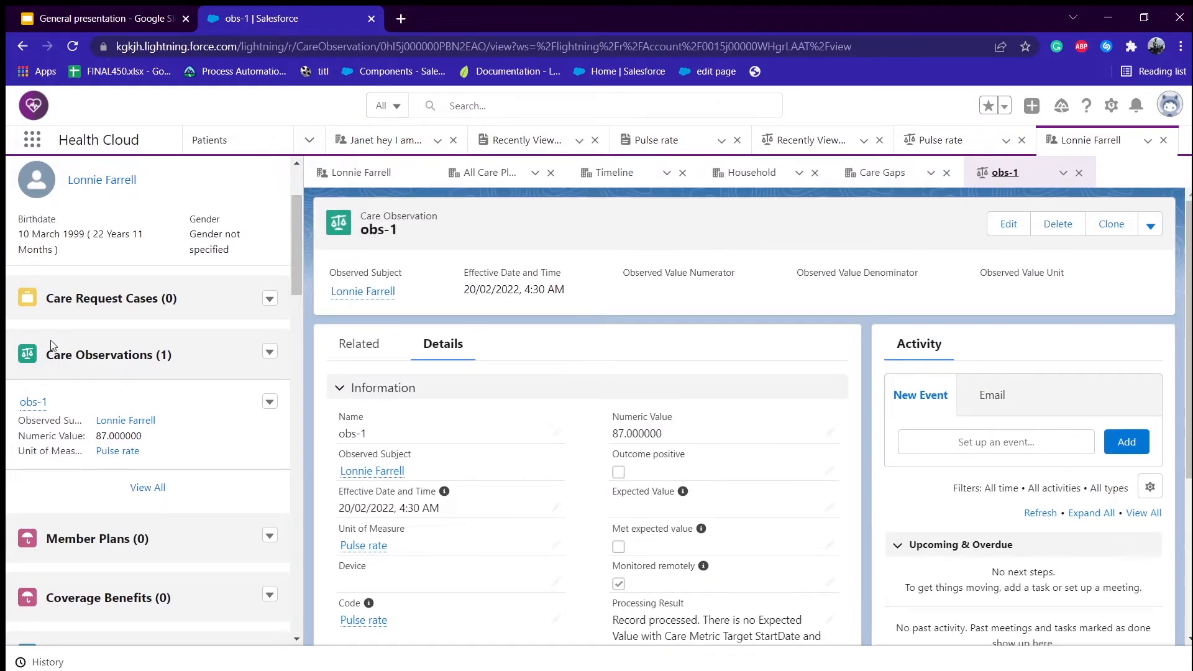
{"action": "scroll", "coordinate": [92, 320], "scroll_direction": "up", "scroll_amount": 2}
{"action": "left_click", "coordinate": [369, 174]}
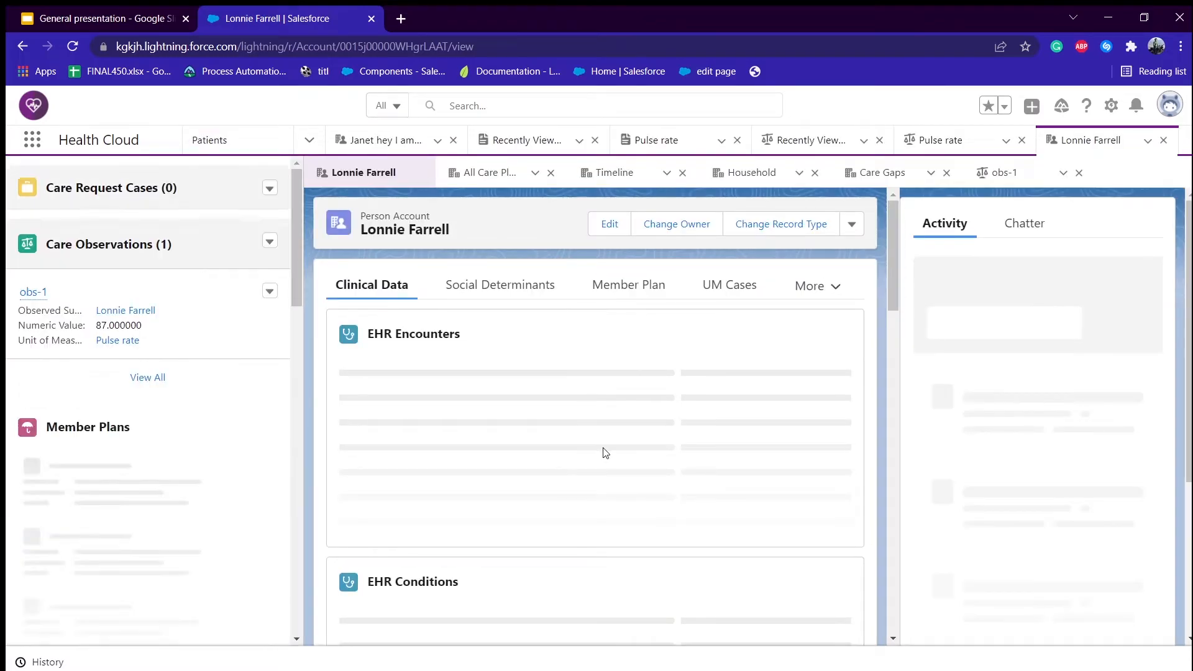
{"action": "scroll", "coordinate": [605, 453], "scroll_direction": "down", "scroll_amount": 15}
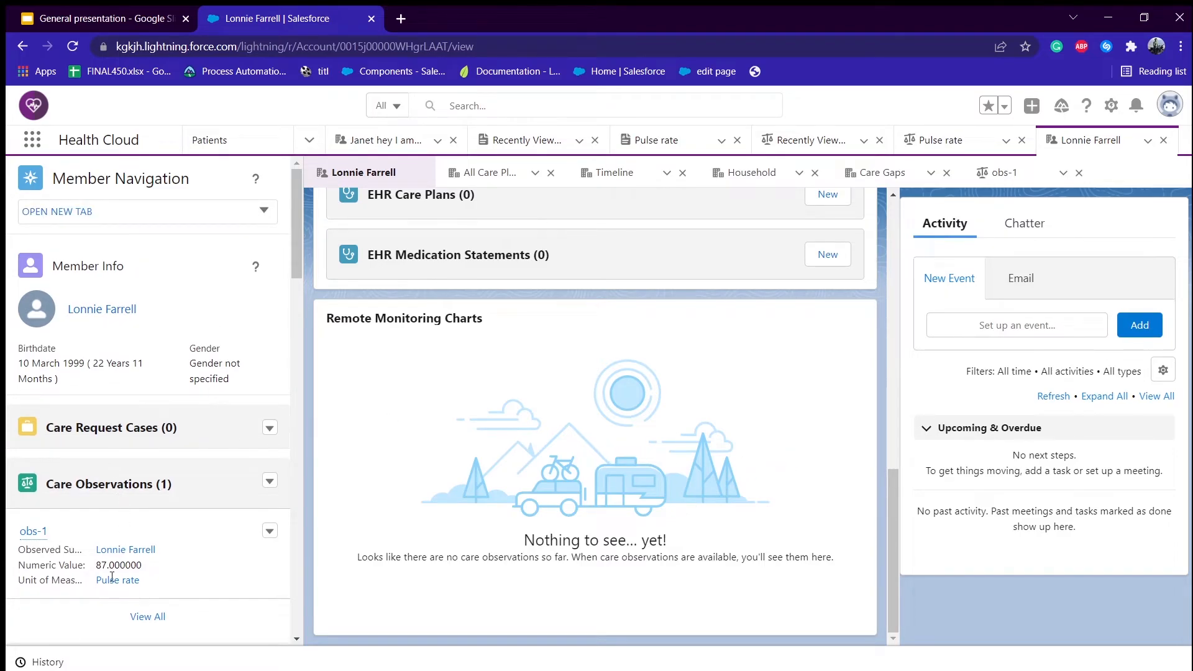
- Reopen obs-1, set its expected value to the pulse care metric target, and save the record
{"action": "left_click", "coordinate": [34, 536]}
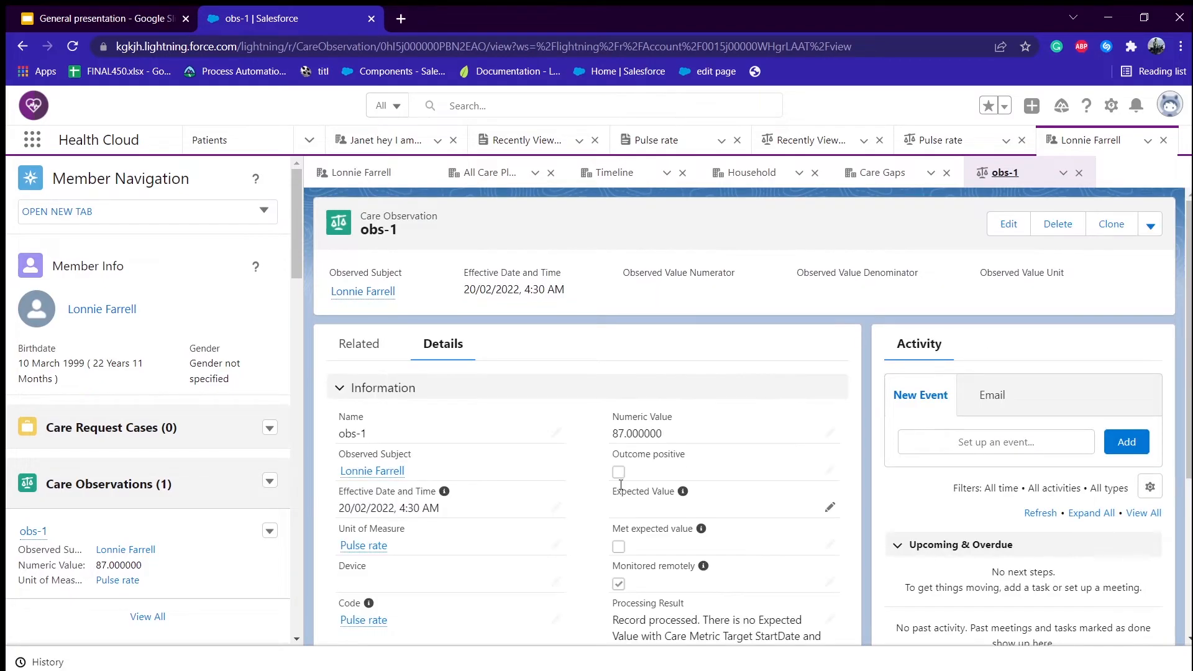
{"action": "scroll", "coordinate": [620, 483], "scroll_direction": "down", "scroll_amount": 2}
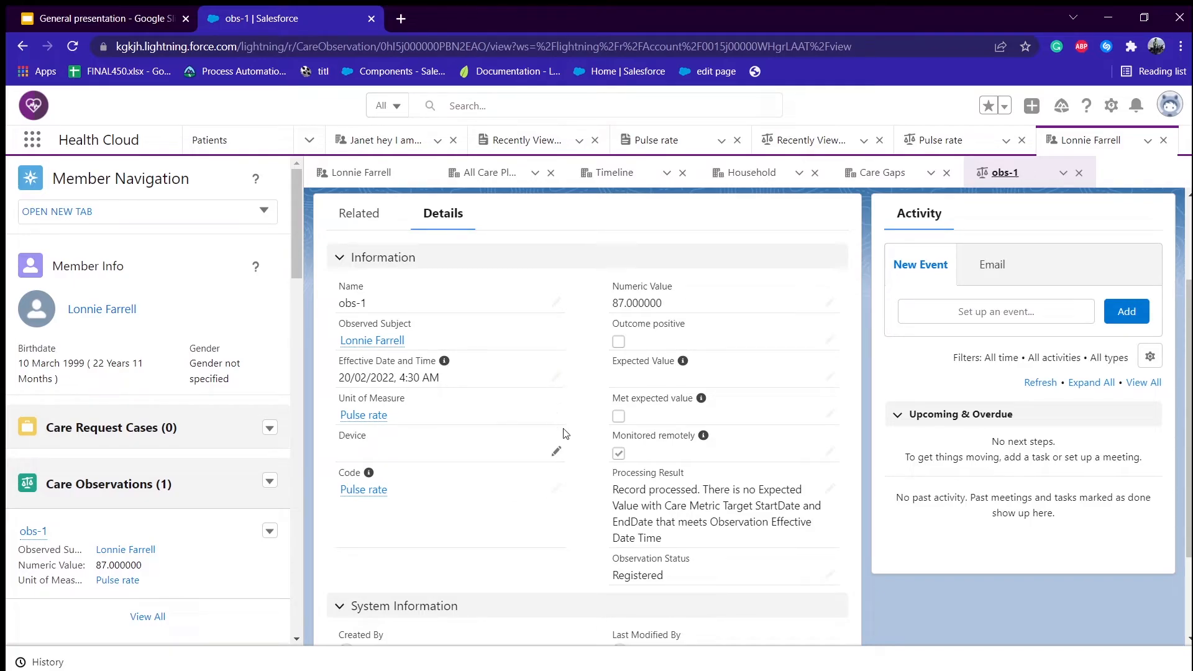
{"action": "scroll", "coordinate": [700, 586], "scroll_direction": "down", "scroll_amount": 2}
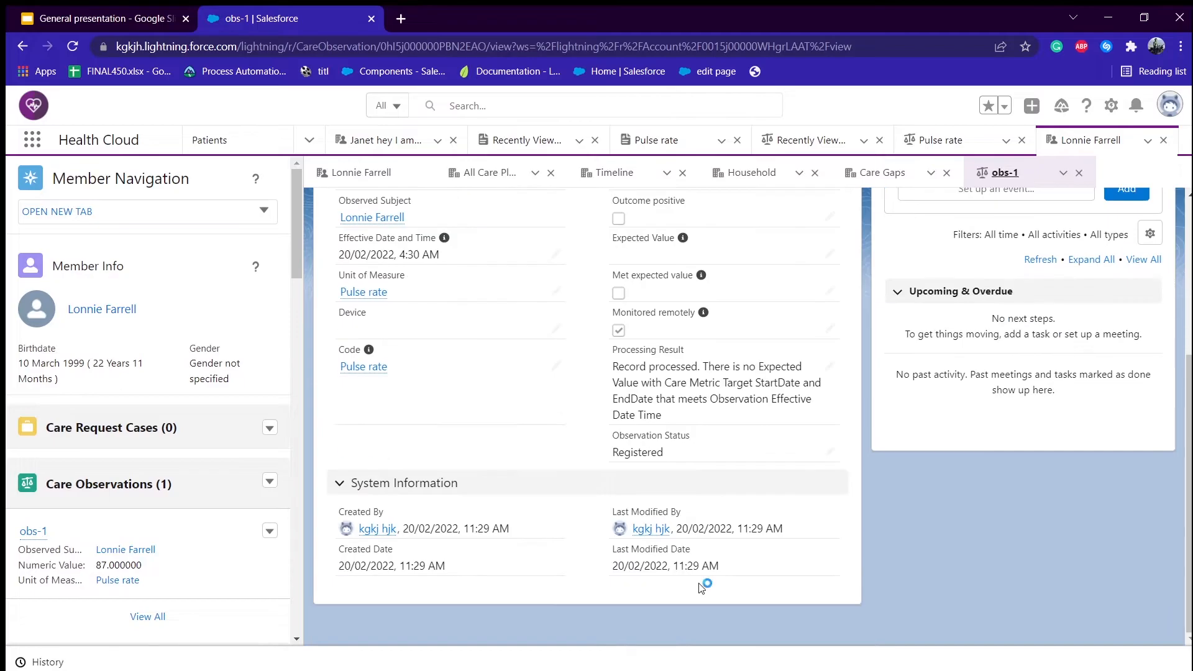
{"action": "scroll", "coordinate": [700, 587], "scroll_direction": "up", "scroll_amount": 2}
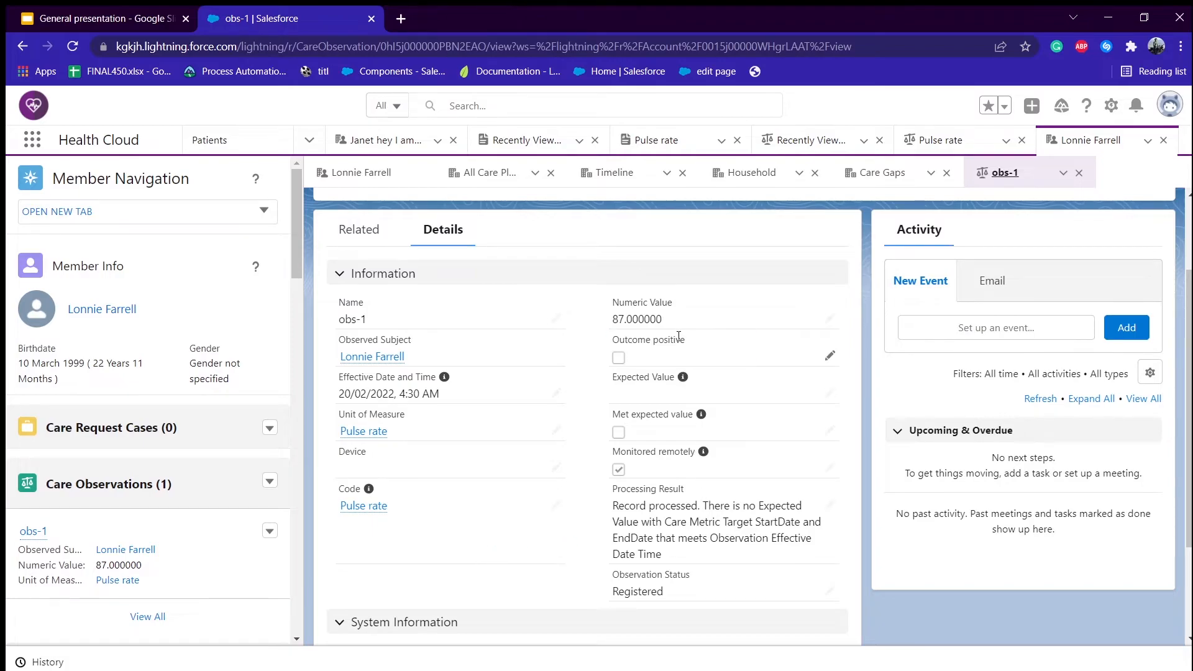
{"action": "left_click", "coordinate": [827, 394]}
{"action": "left_click", "coordinate": [740, 435]}
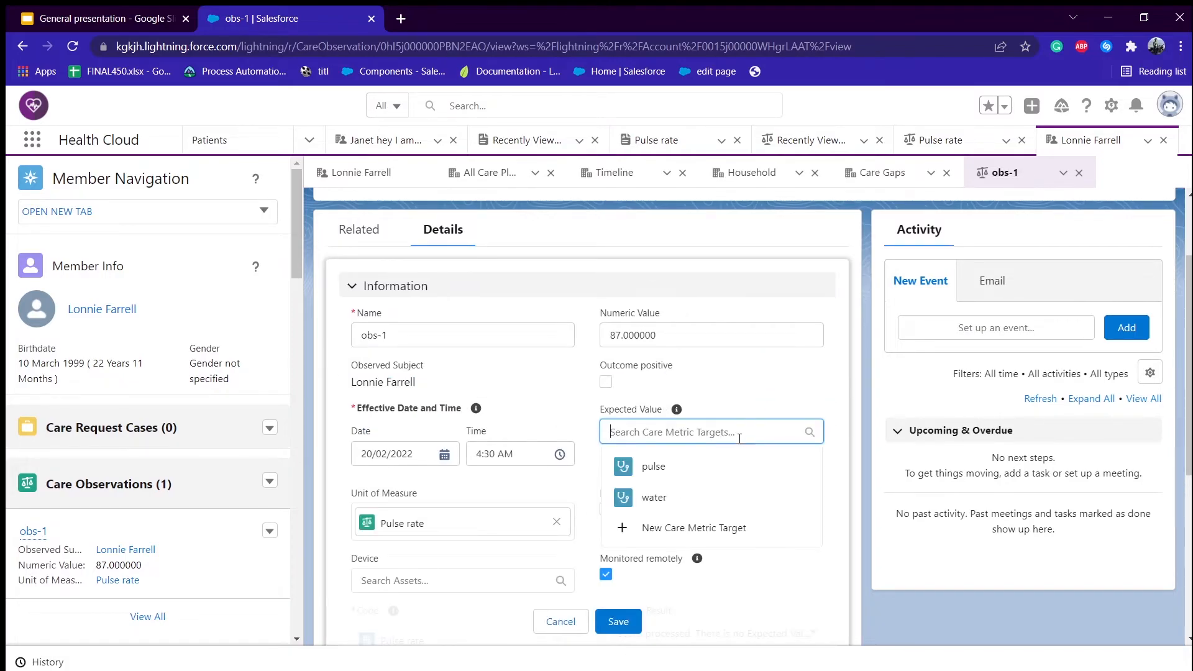
{"action": "left_click", "coordinate": [730, 466]}
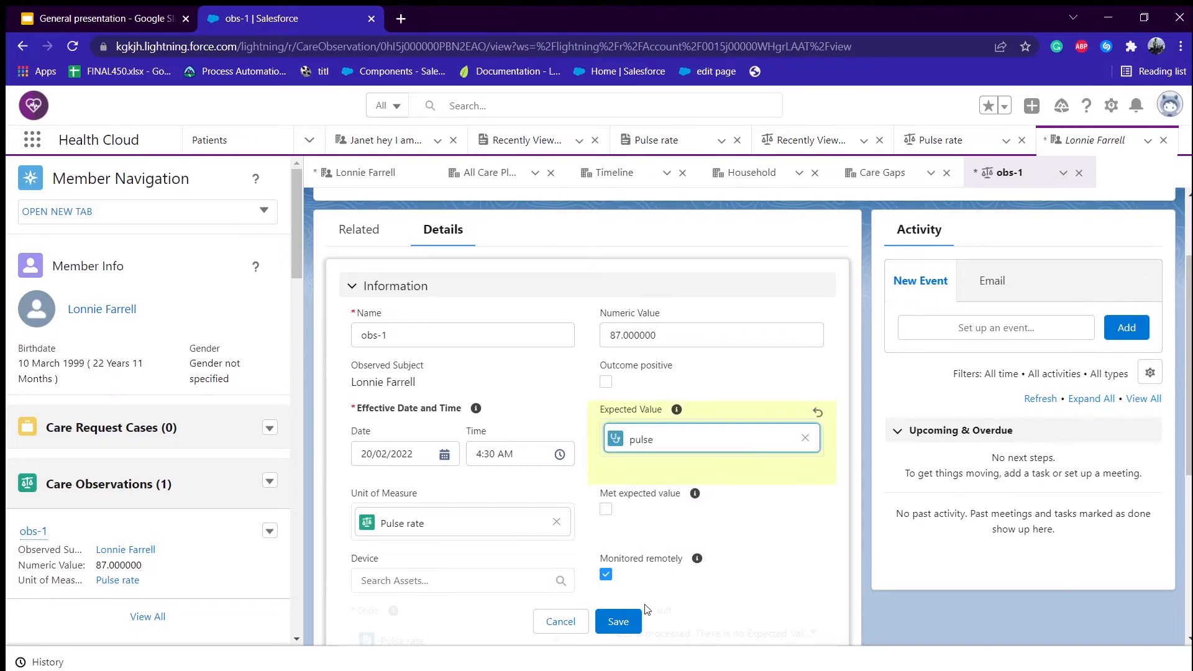
{"action": "left_click", "coordinate": [635, 621]}
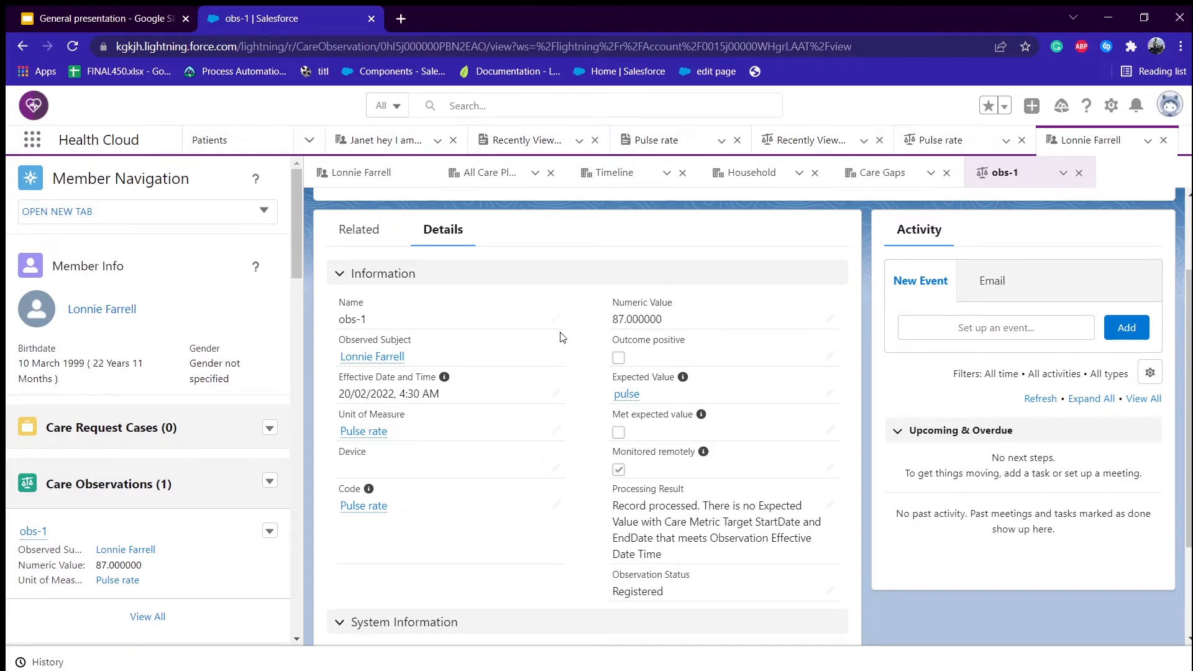
- Reload the patient's account page and examine the Pulse rate graph in Remote Monitoring Charts
{"action": "left_click", "coordinate": [345, 172]}
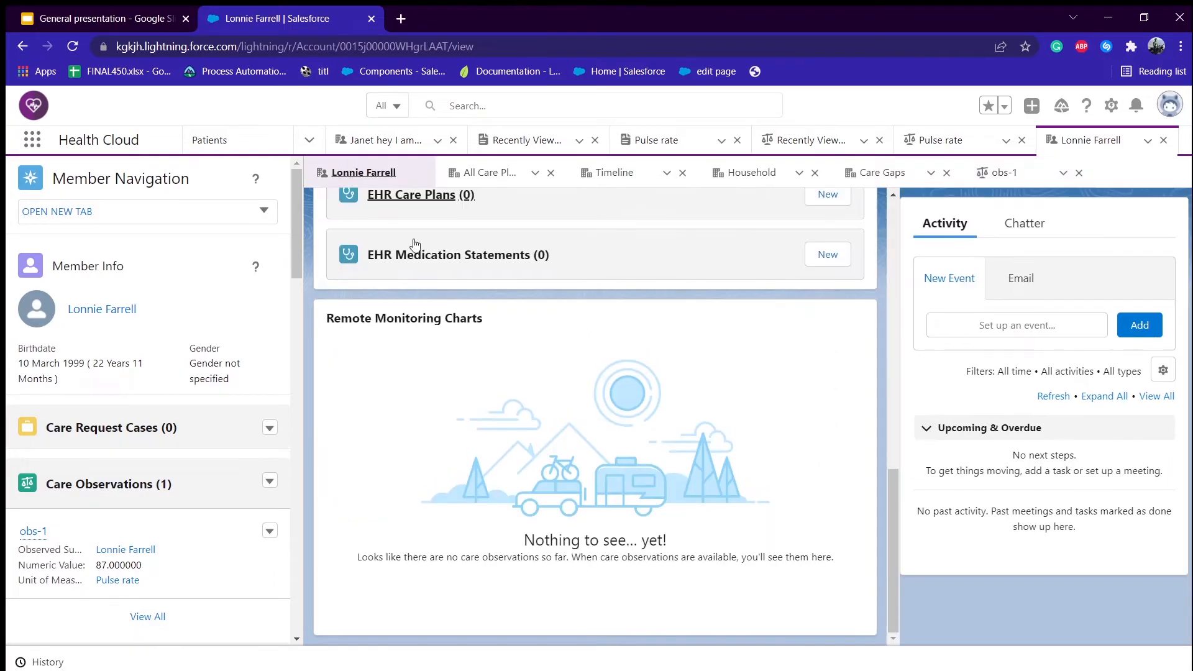
{"action": "key", "text": "F5"}
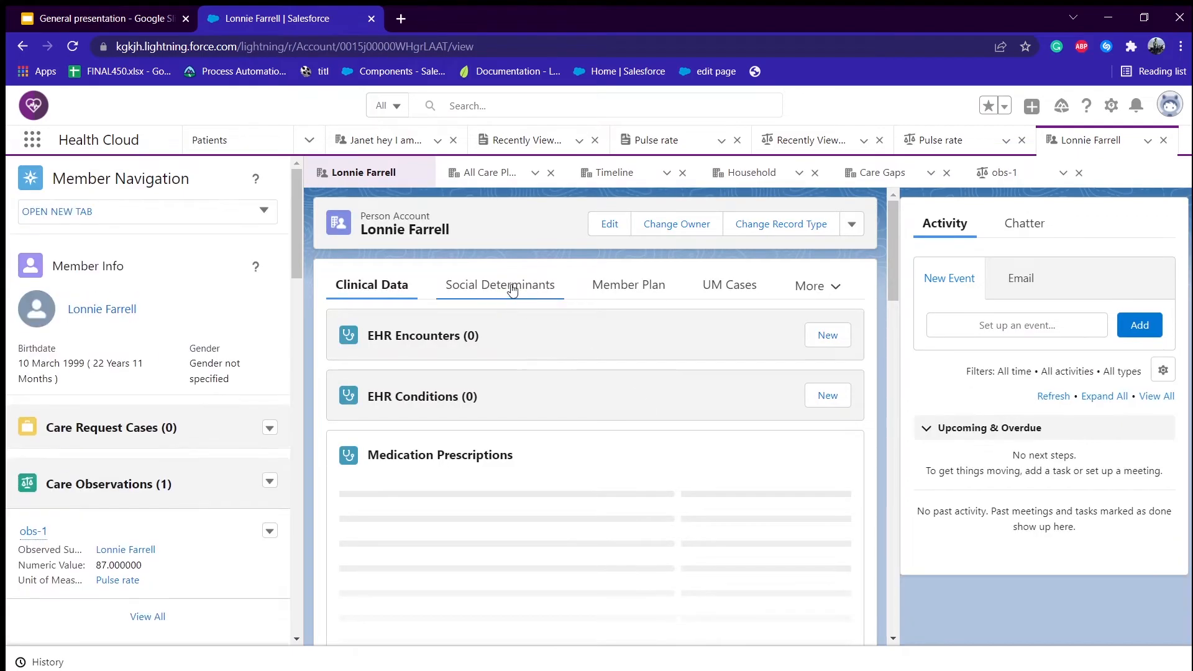
{"action": "left_click", "coordinate": [511, 288]}
{"action": "scroll", "coordinate": [572, 468], "scroll_direction": "down", "scroll_amount": 3}
{"action": "scroll", "coordinate": [572, 469], "scroll_direction": "down", "scroll_amount": 4}
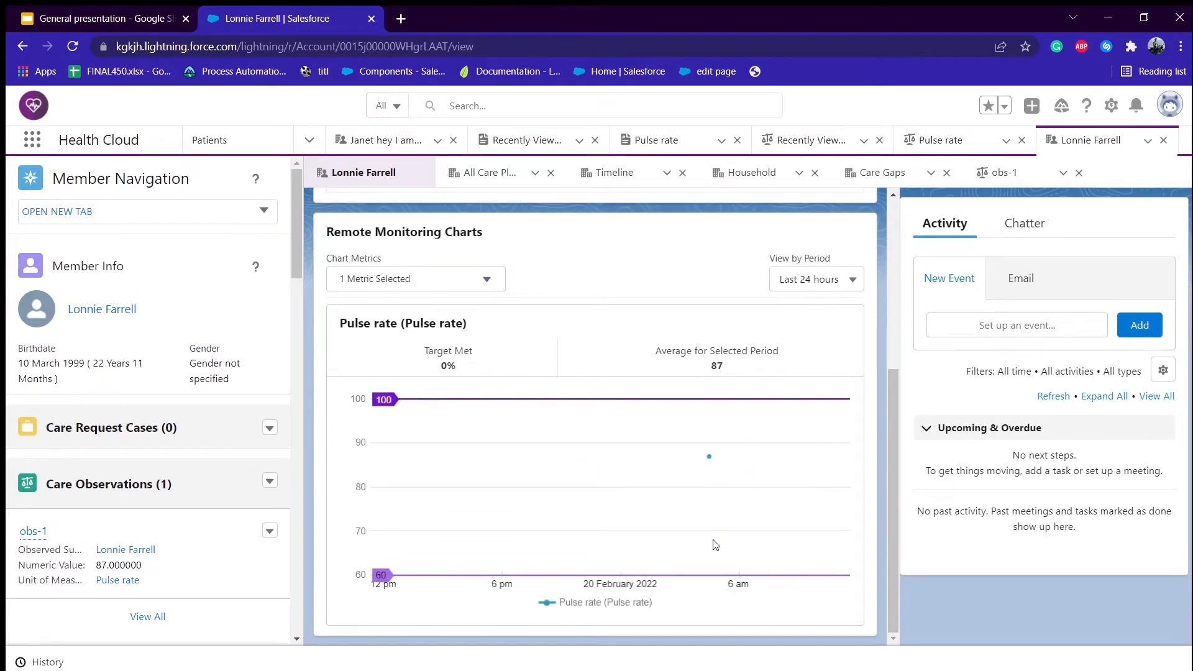
{"action": "mouse_move", "coordinate": [710, 459]}
{"action": "left_click_drag", "start_coordinate": [401, 323], "coordinate": [505, 341]}
{"action": "left_click", "coordinate": [507, 341]}
- Start a new care observation for the patient named obs-2 with a numeric value of 70
{"action": "left_click", "coordinate": [270, 482]}
{"action": "left_click", "coordinate": [288, 507]}
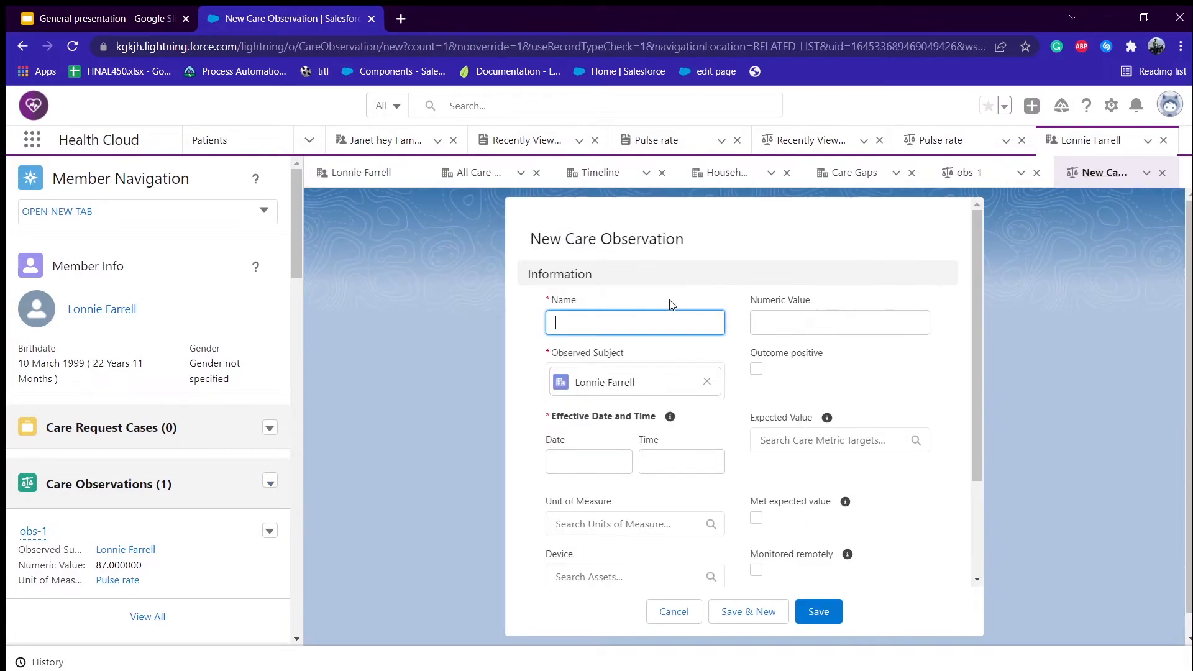
{"action": "type", "text": "onbs2"}
{"action": "key", "text": "Tab"}
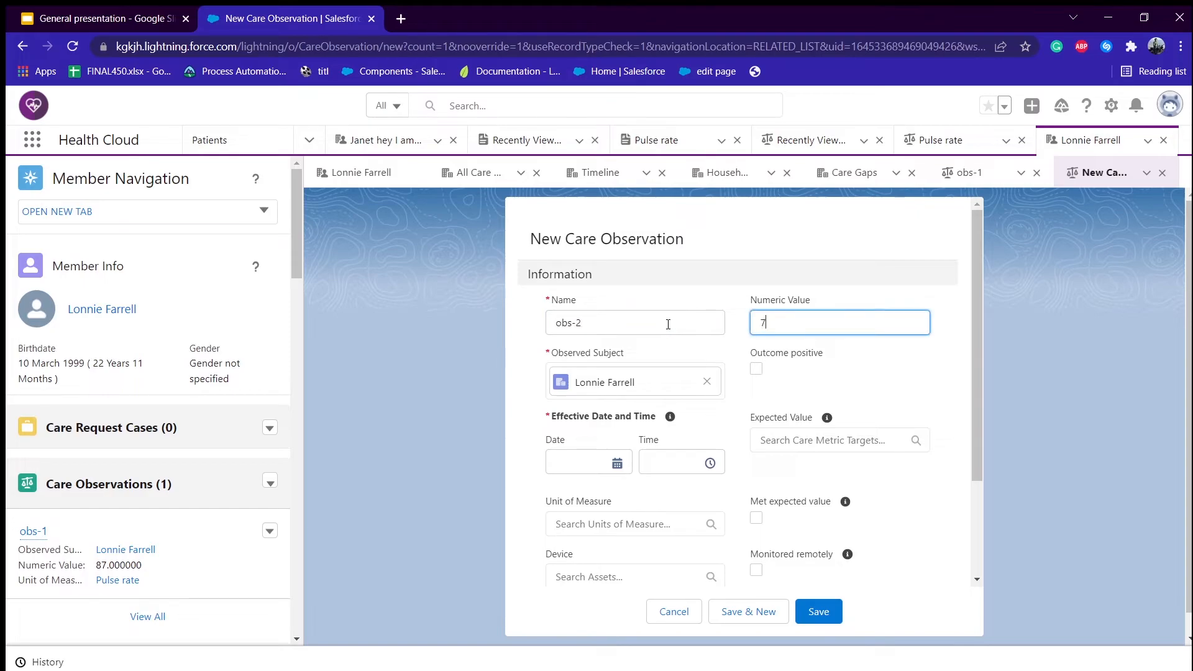
{"action": "type", "text": "70"}
- Set obs-2's effective date to 20/02/2022 and its time to 3:30 AM
{"action": "key", "text": "Tab"}
{"action": "key", "text": "Tab"}
{"action": "key", "text": "Tab"}
{"action": "key", "text": "Tab"}
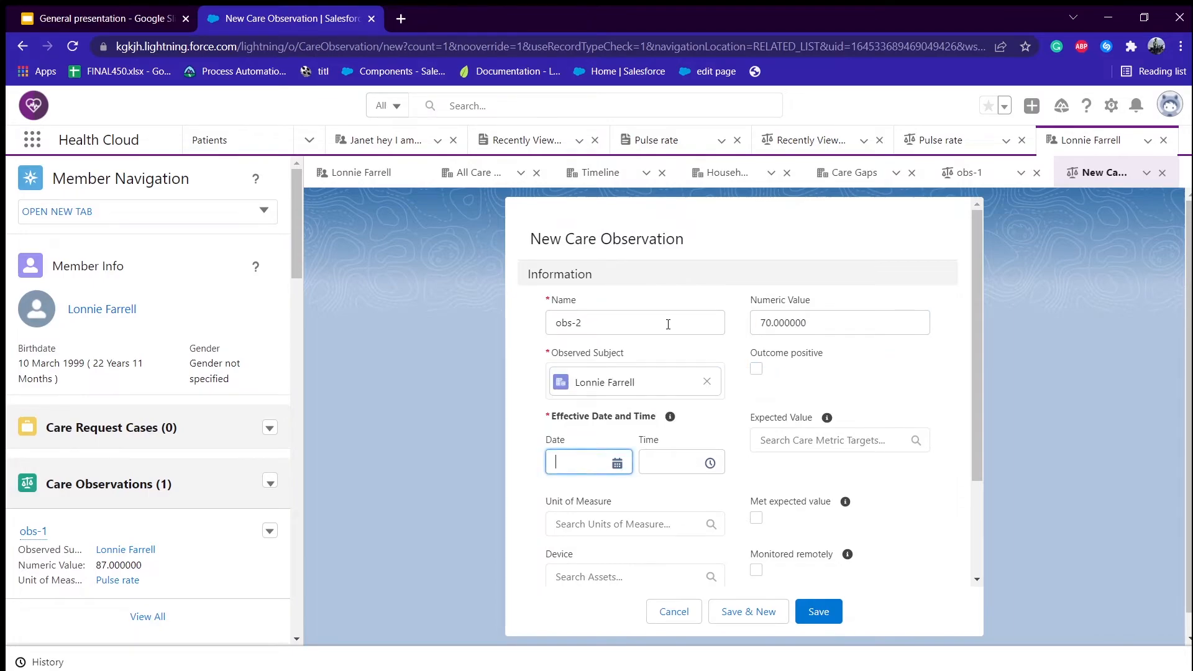
{"action": "left_click", "coordinate": [616, 466]}
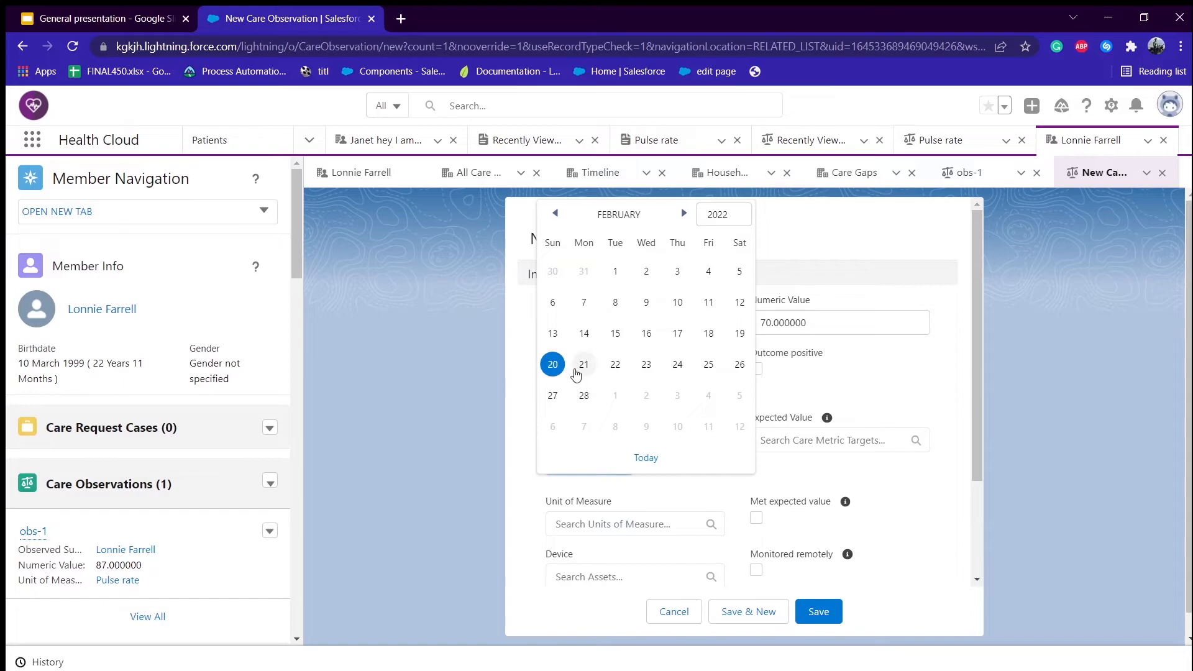
{"action": "left_click", "coordinate": [552, 367]}
{"action": "left_click", "coordinate": [685, 463]}
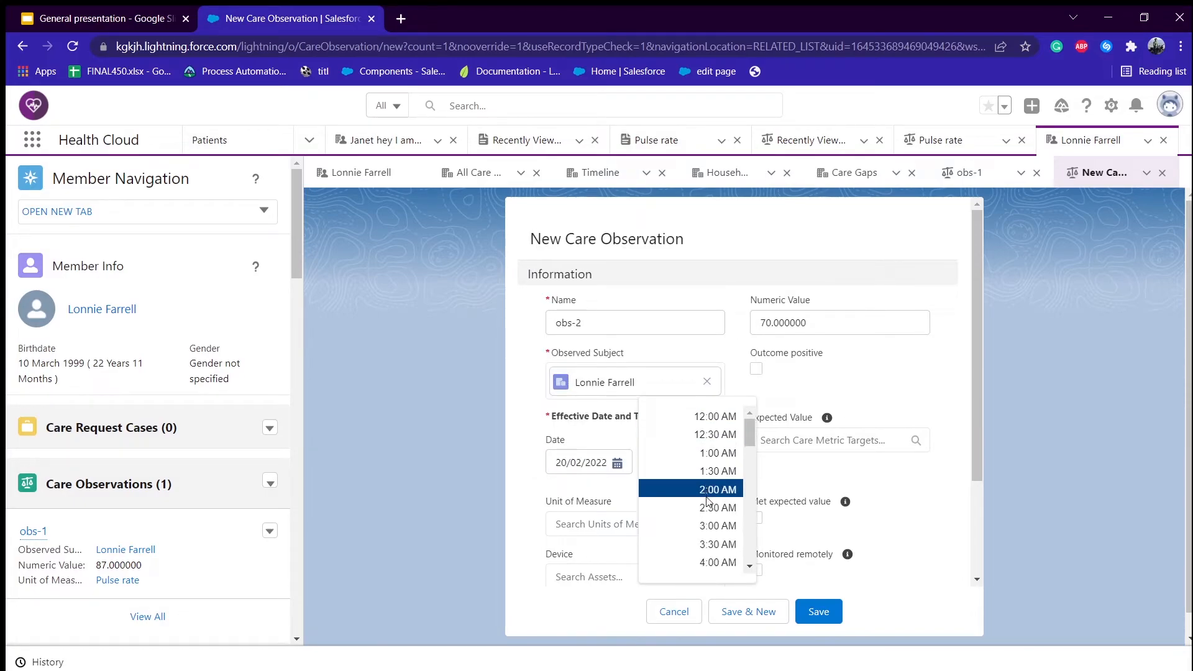
{"action": "left_click", "coordinate": [709, 544]}
- Set obs-2's unit of measure and code to Pulse rate and its expected value to pulse
{"action": "scroll", "coordinate": [680, 524], "scroll_direction": "down", "scroll_amount": 2}
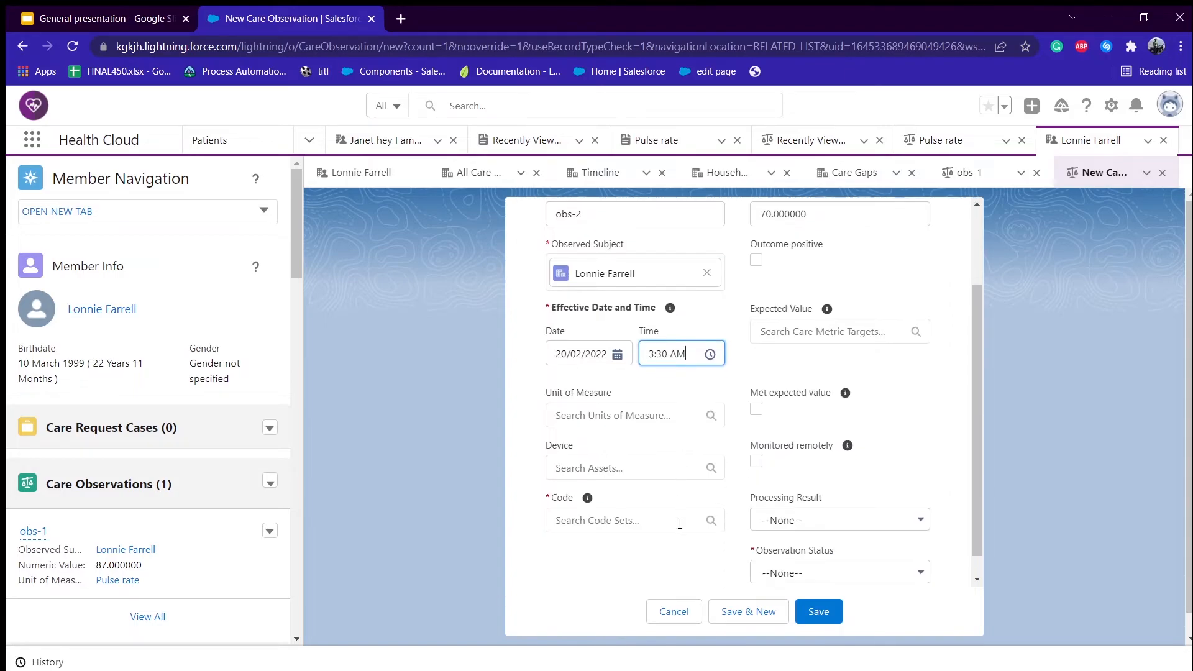
{"action": "left_click", "coordinate": [674, 421]}
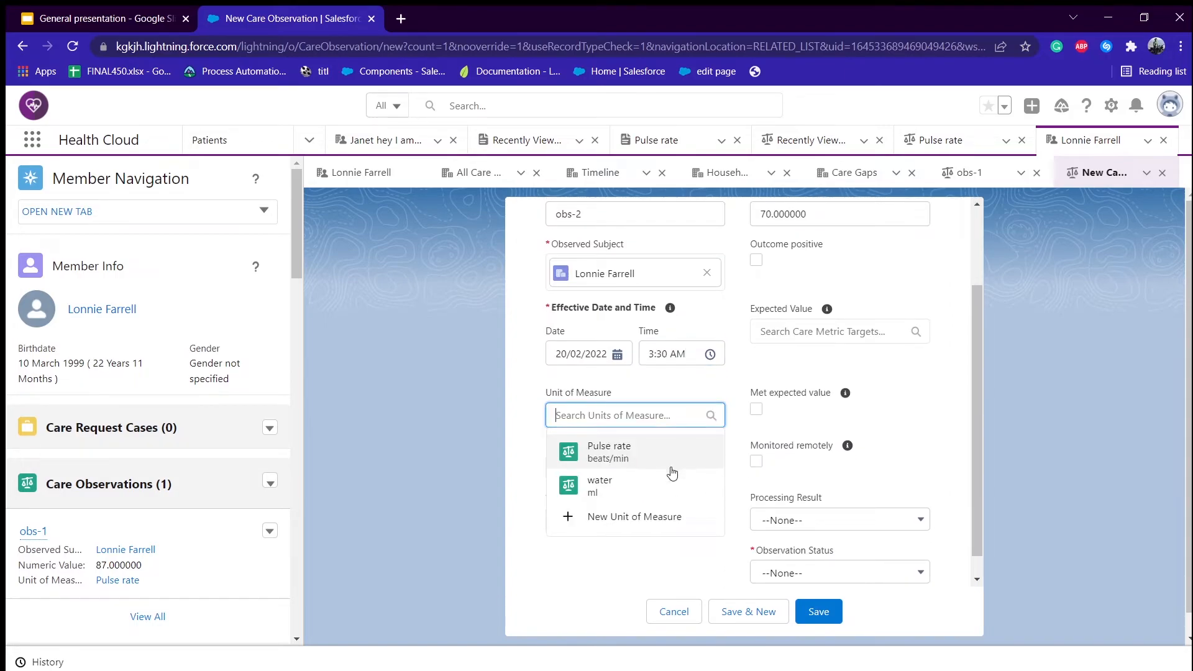
{"action": "left_click", "coordinate": [672, 467]}
{"action": "left_click", "coordinate": [656, 532]}
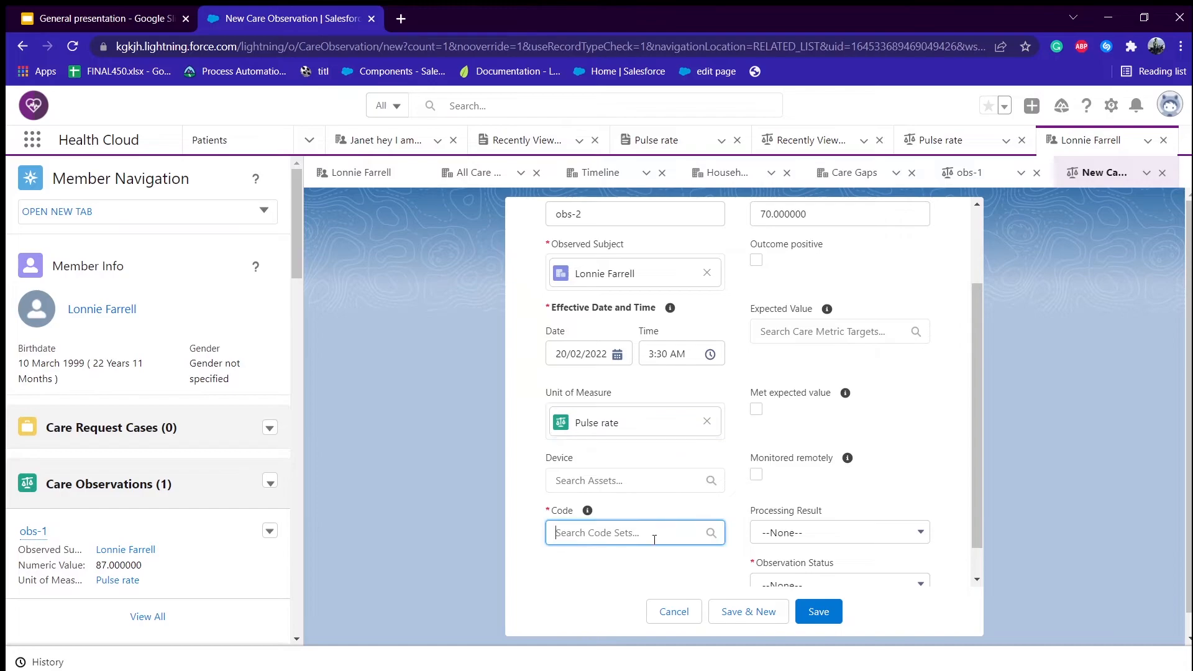
{"action": "left_click", "coordinate": [666, 572]}
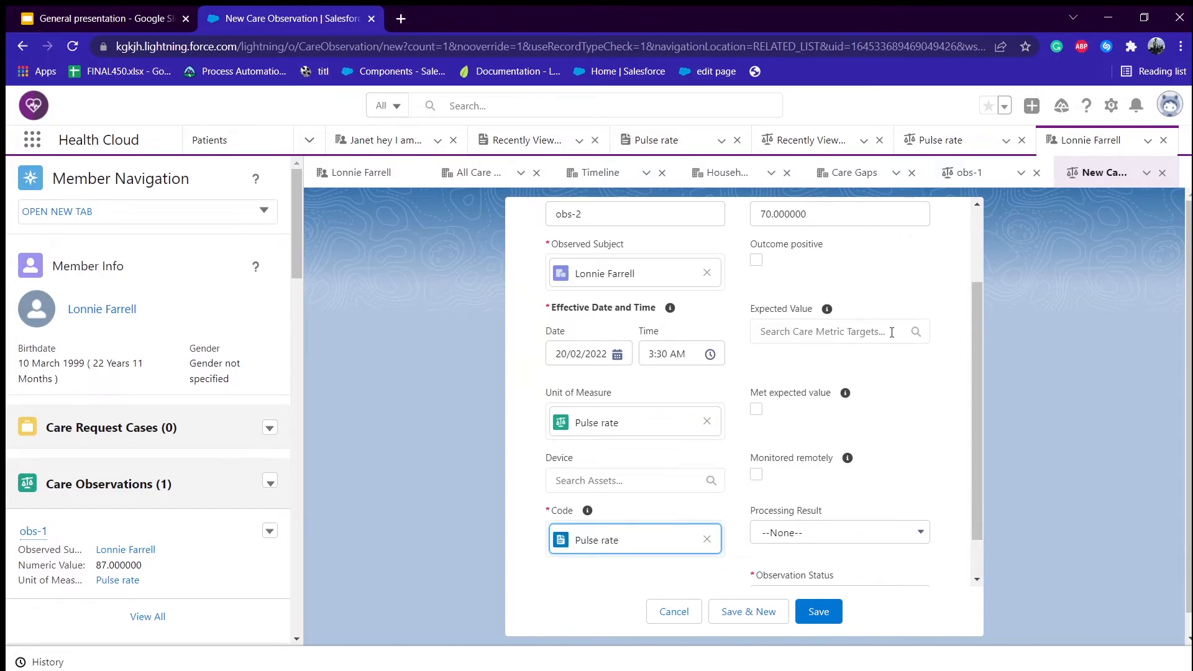
{"action": "left_click", "coordinate": [839, 331]}
{"action": "left_click", "coordinate": [876, 372]}
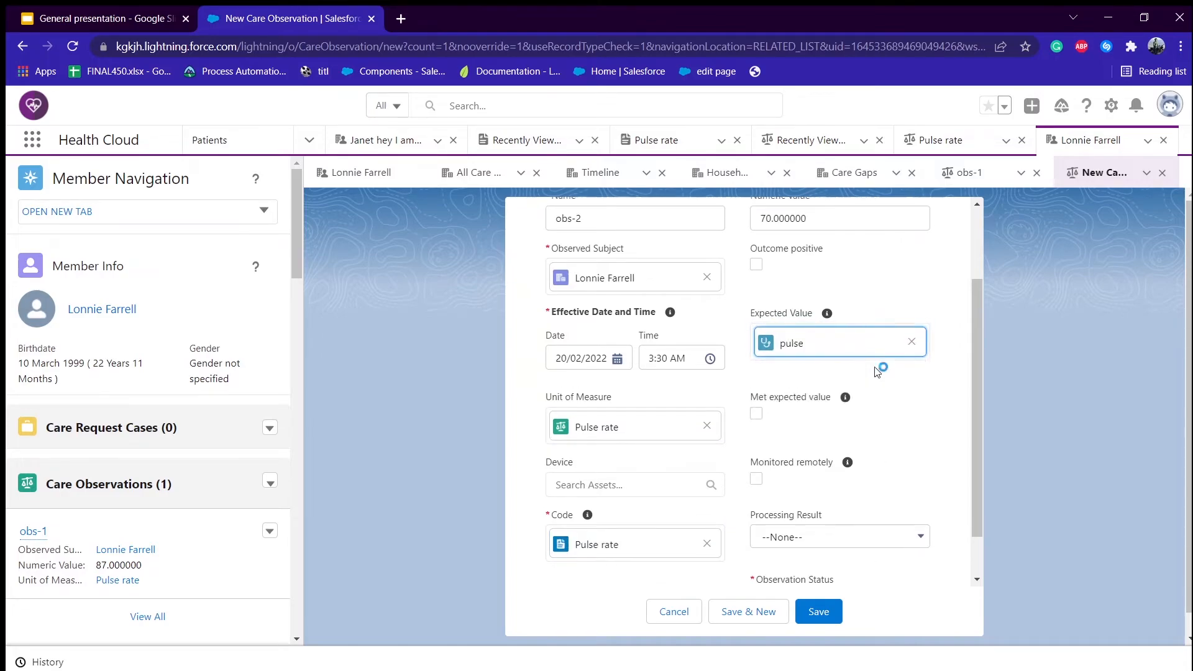
- Set obs-2's observation status to Registered and save the new care observation
{"action": "scroll", "coordinate": [820, 391], "scroll_direction": "down", "scroll_amount": 3}
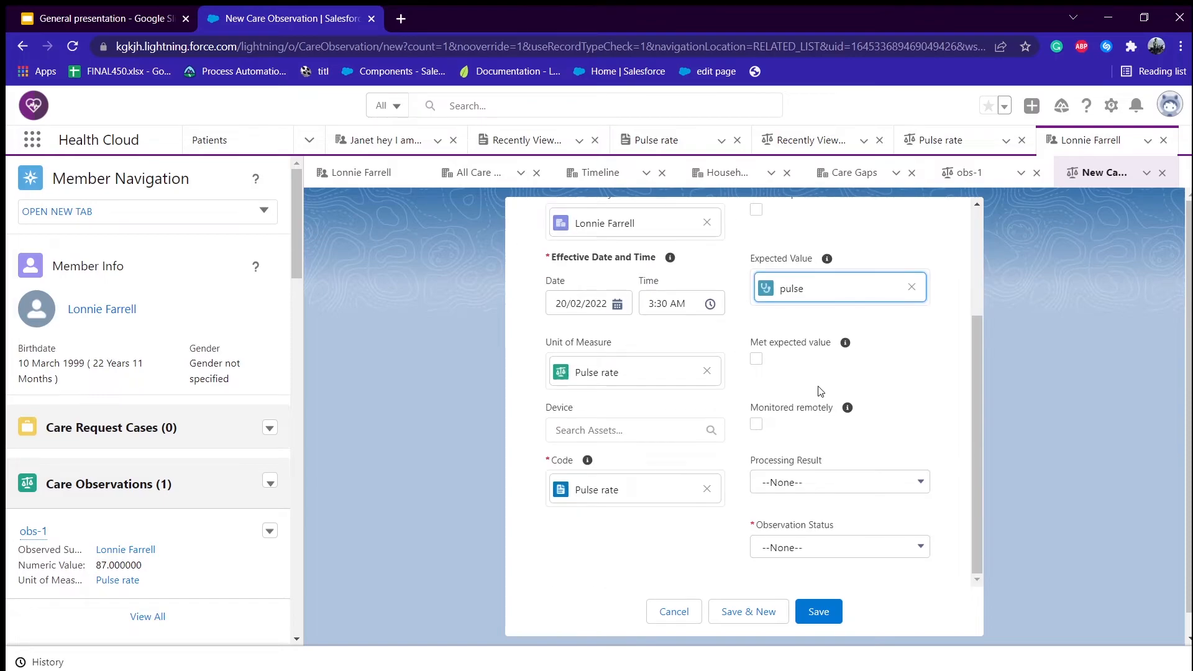
{"action": "left_click", "coordinate": [803, 491]}
{"action": "left_click", "coordinate": [803, 493]}
{"action": "left_click", "coordinate": [802, 492]}
{"action": "left_click", "coordinate": [803, 492]}
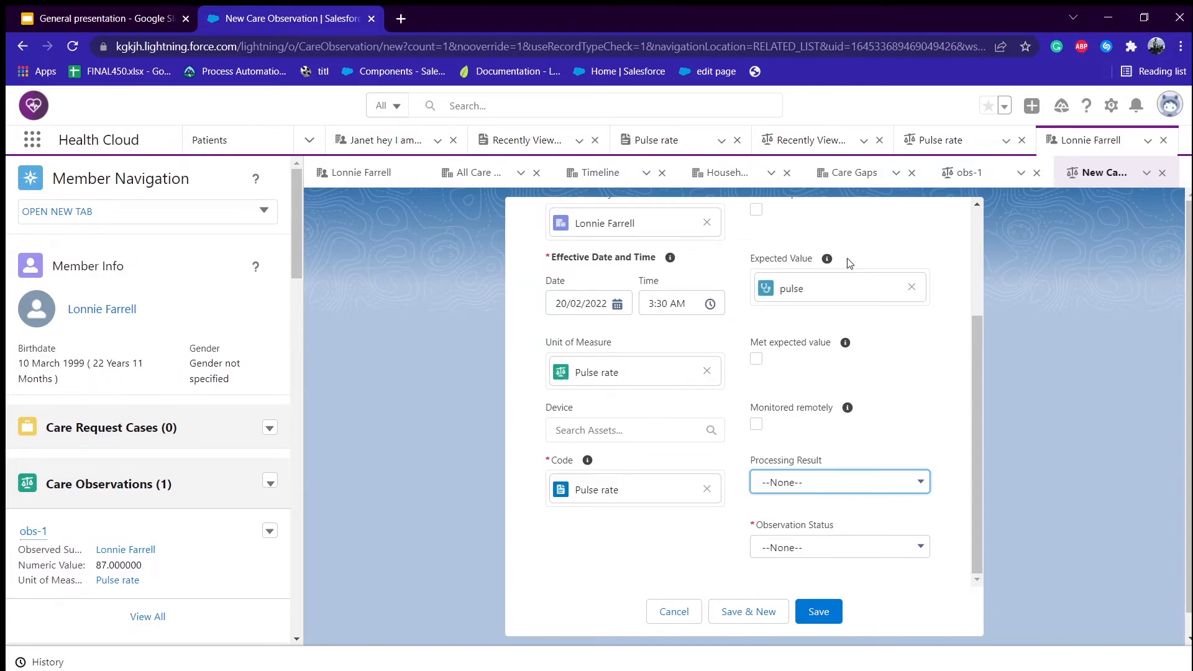
{"action": "scroll", "coordinate": [637, 278], "scroll_direction": "up", "scroll_amount": 2}
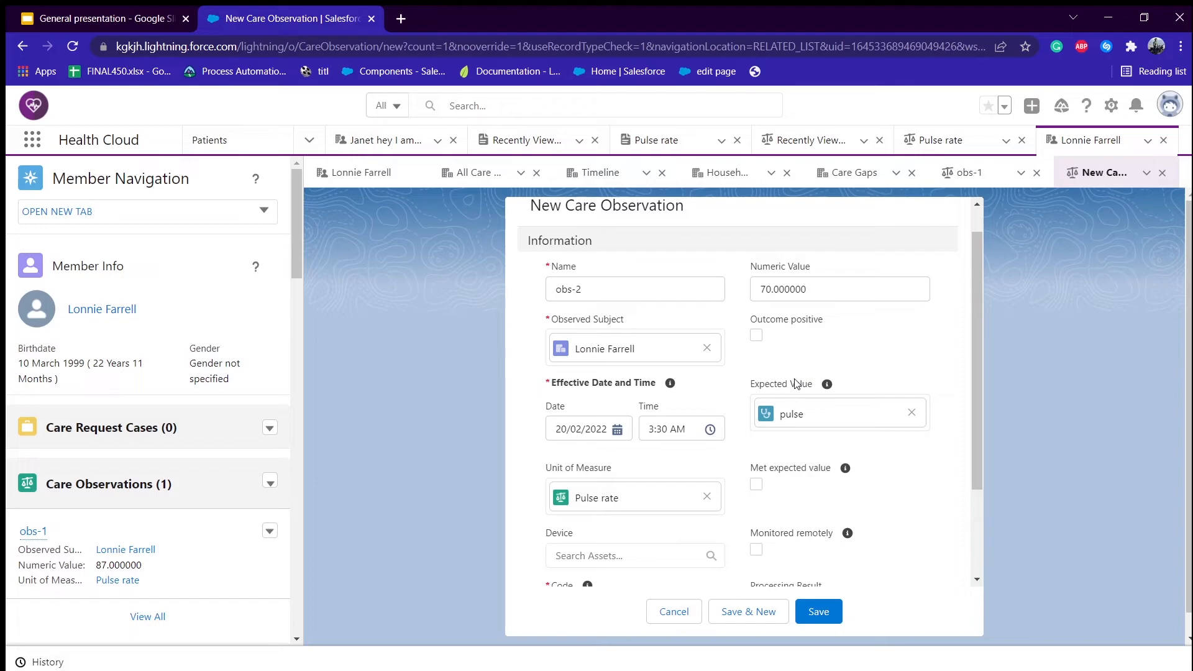
{"action": "left_click", "coordinate": [805, 412]}
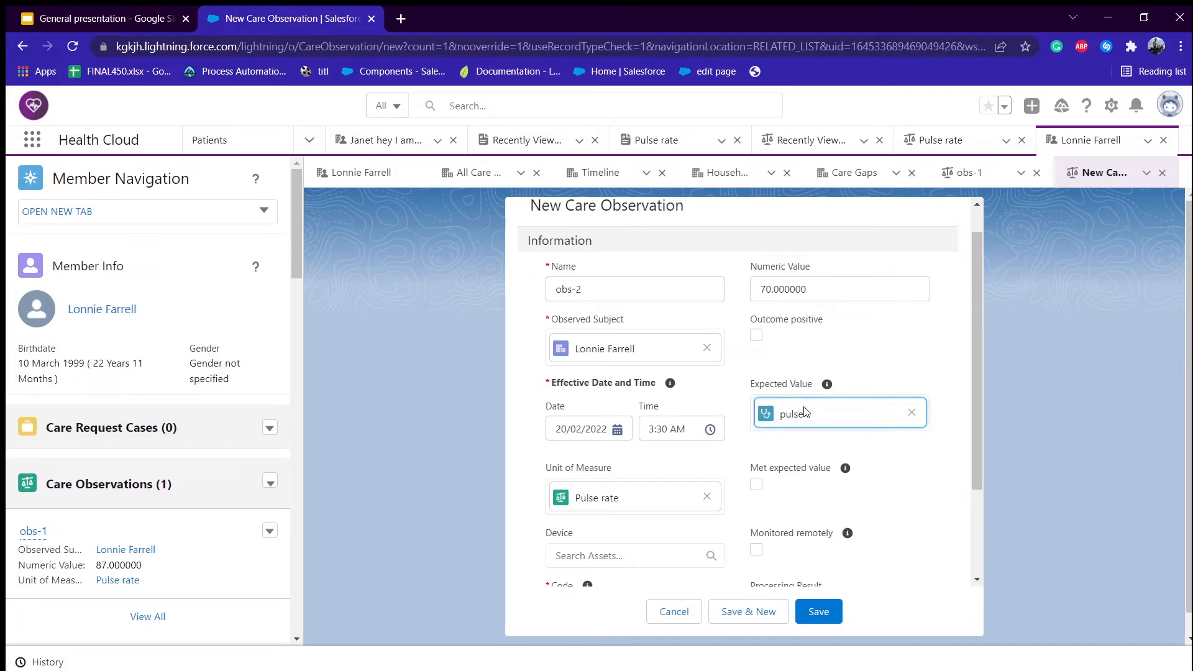
{"action": "scroll", "coordinate": [850, 530], "scroll_direction": "down", "scroll_amount": 2}
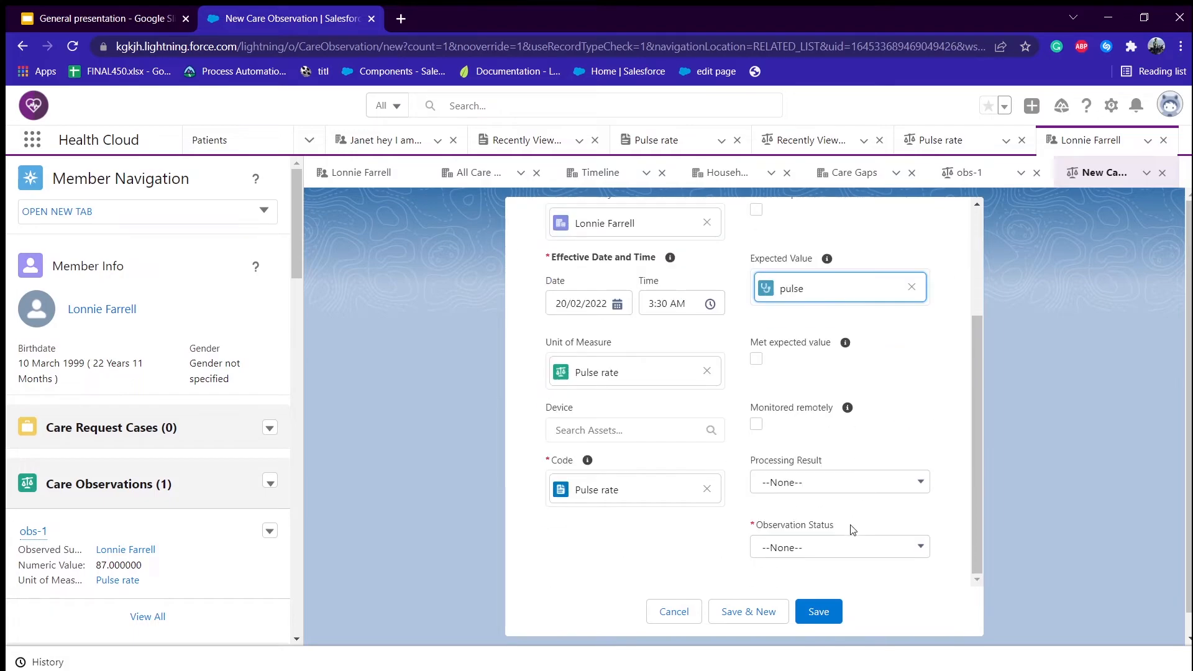
{"action": "scroll", "coordinate": [846, 515], "scroll_direction": "down", "scroll_amount": 1}
{"action": "left_click", "coordinate": [841, 528]}
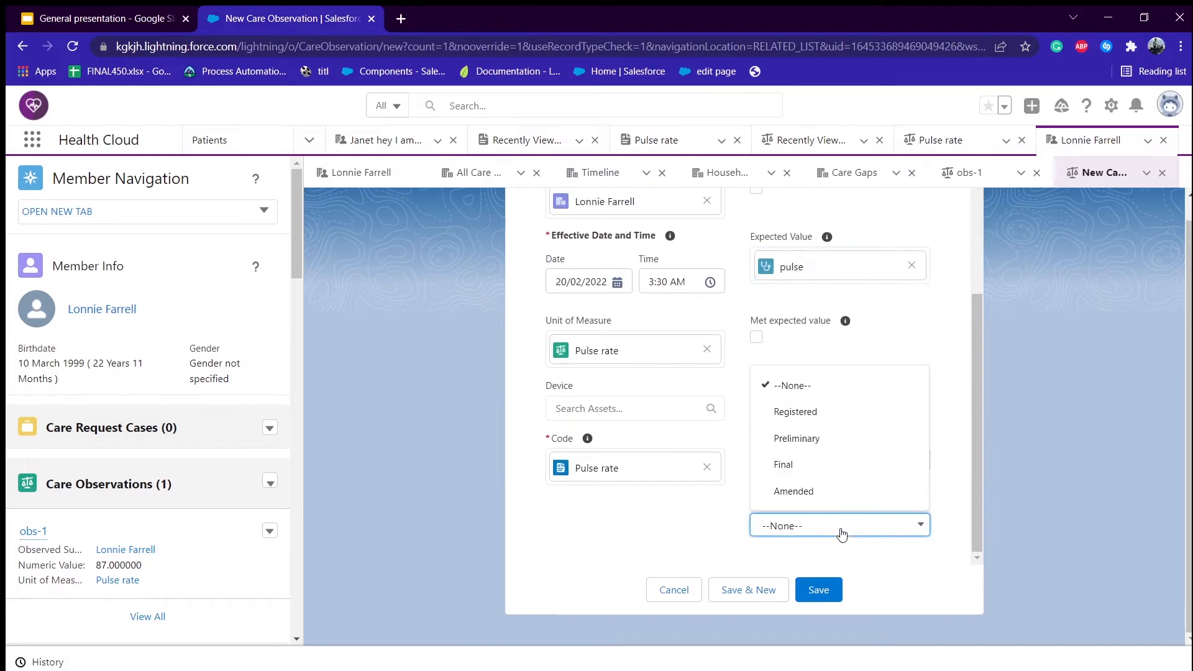
{"action": "left_click", "coordinate": [851, 412]}
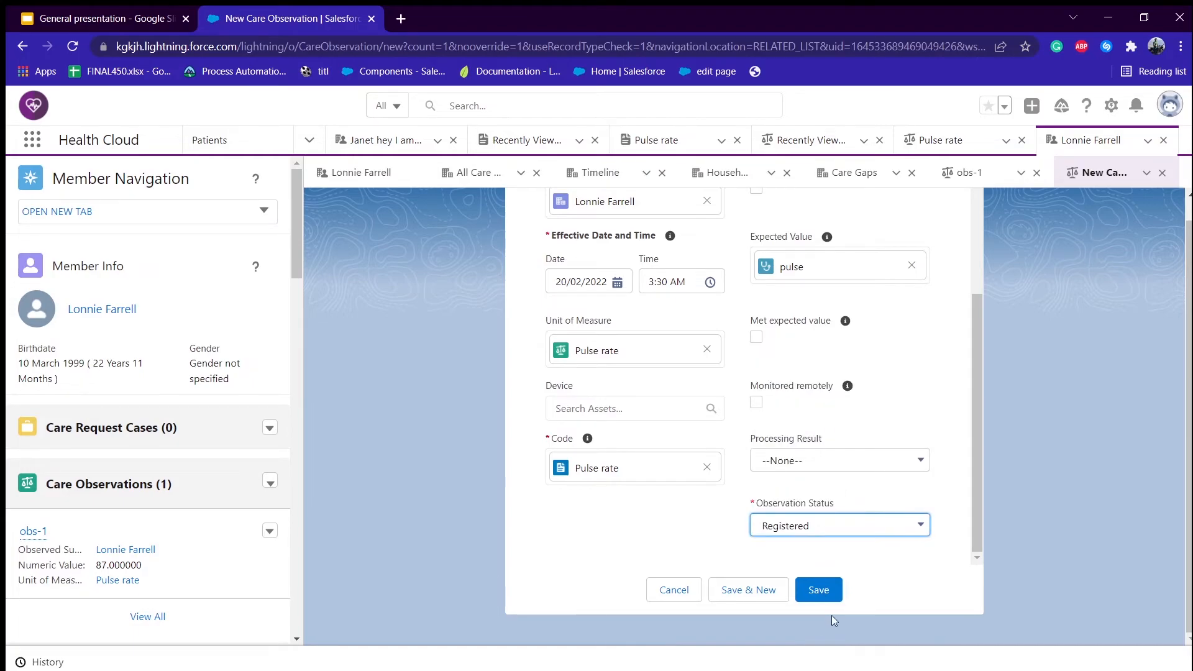
{"action": "left_click", "coordinate": [829, 592]}
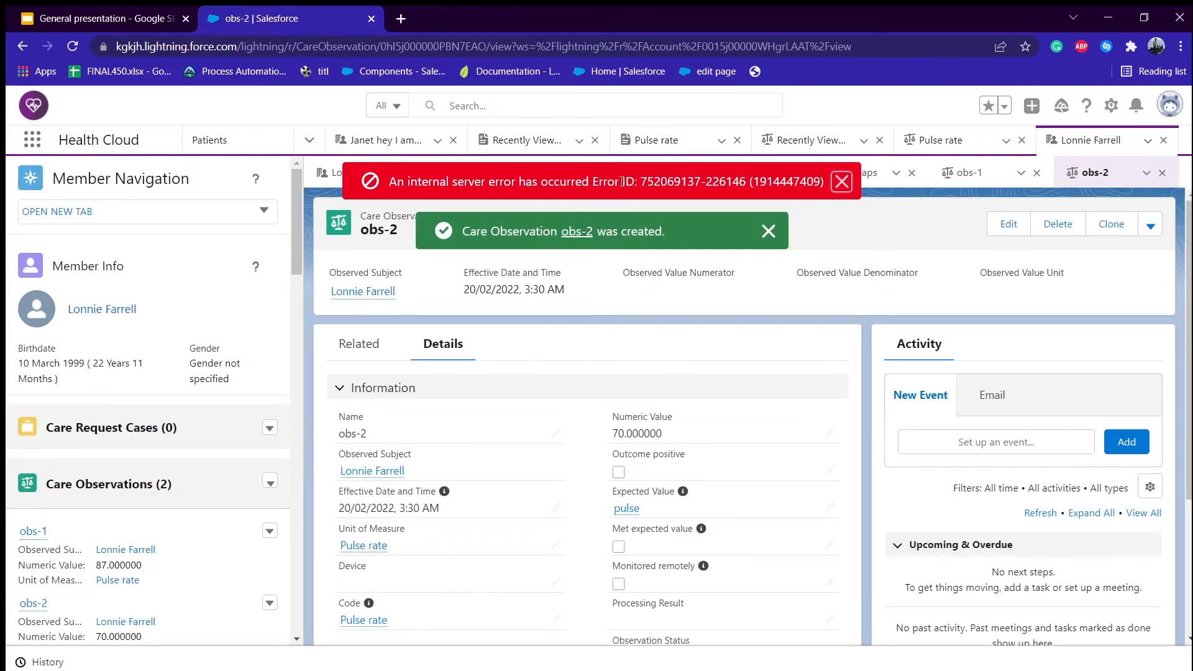
- Mark obs-2 as monitored remotely, save the record and dismiss the error message
{"action": "scroll", "coordinate": [659, 310], "scroll_direction": "down", "scroll_amount": 3}
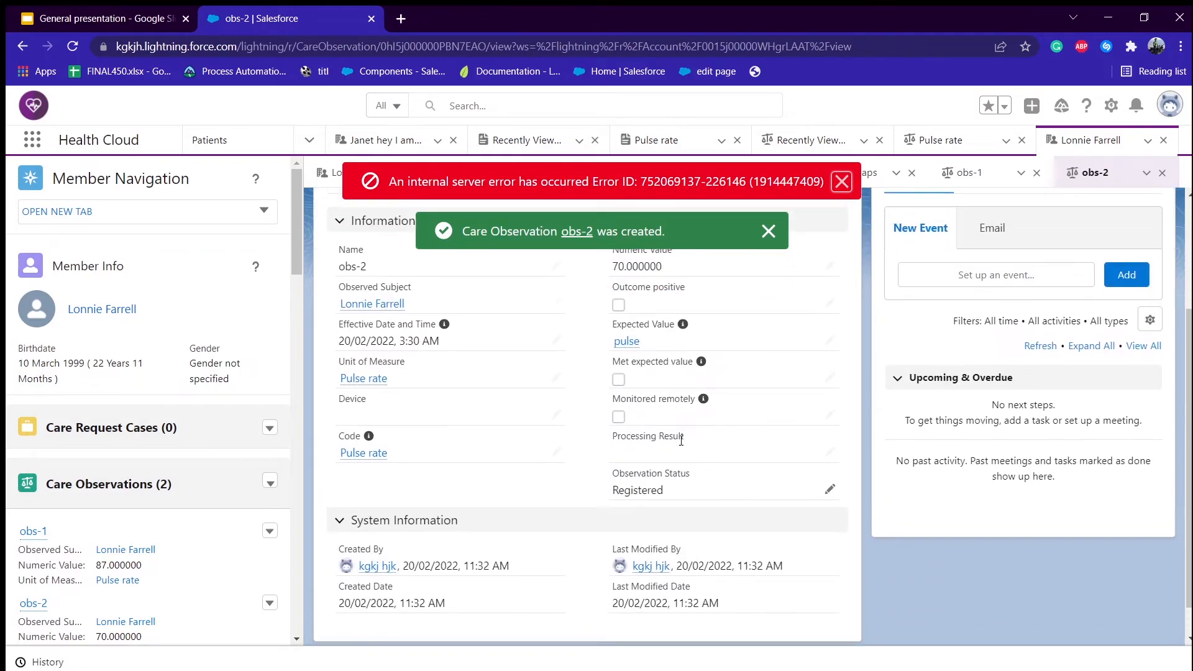
{"action": "scroll", "coordinate": [681, 439], "scroll_direction": "up", "scroll_amount": 2}
{"action": "left_click", "coordinate": [831, 445]}
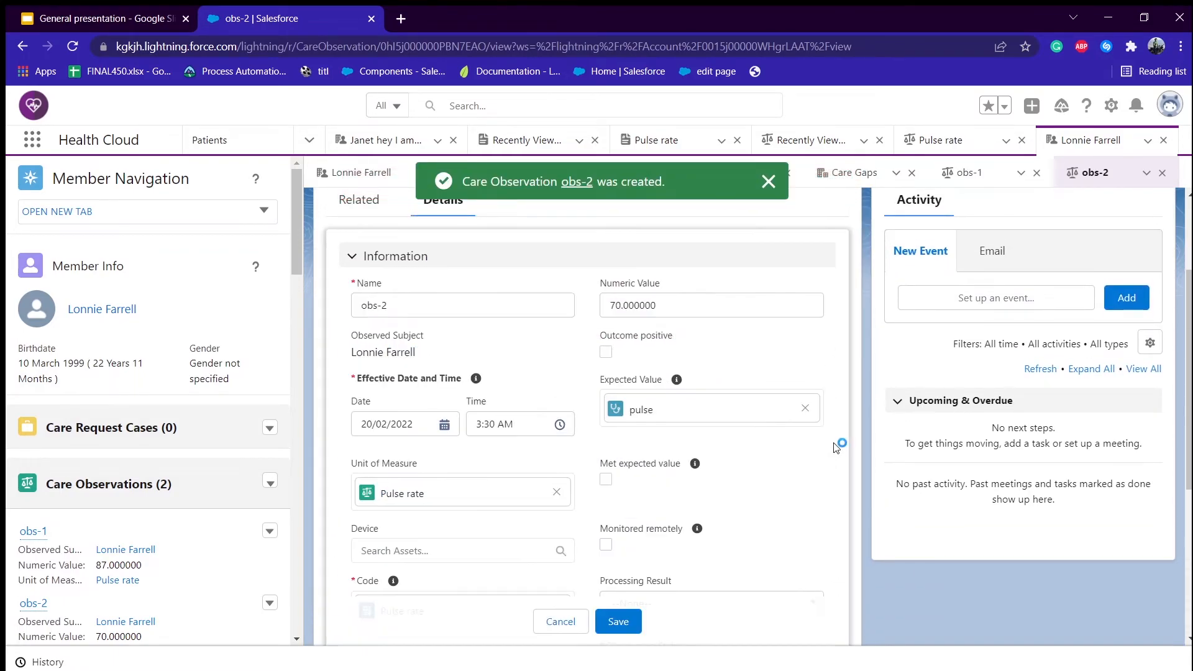
{"action": "left_click", "coordinate": [605, 544]}
{"action": "left_click", "coordinate": [632, 632]}
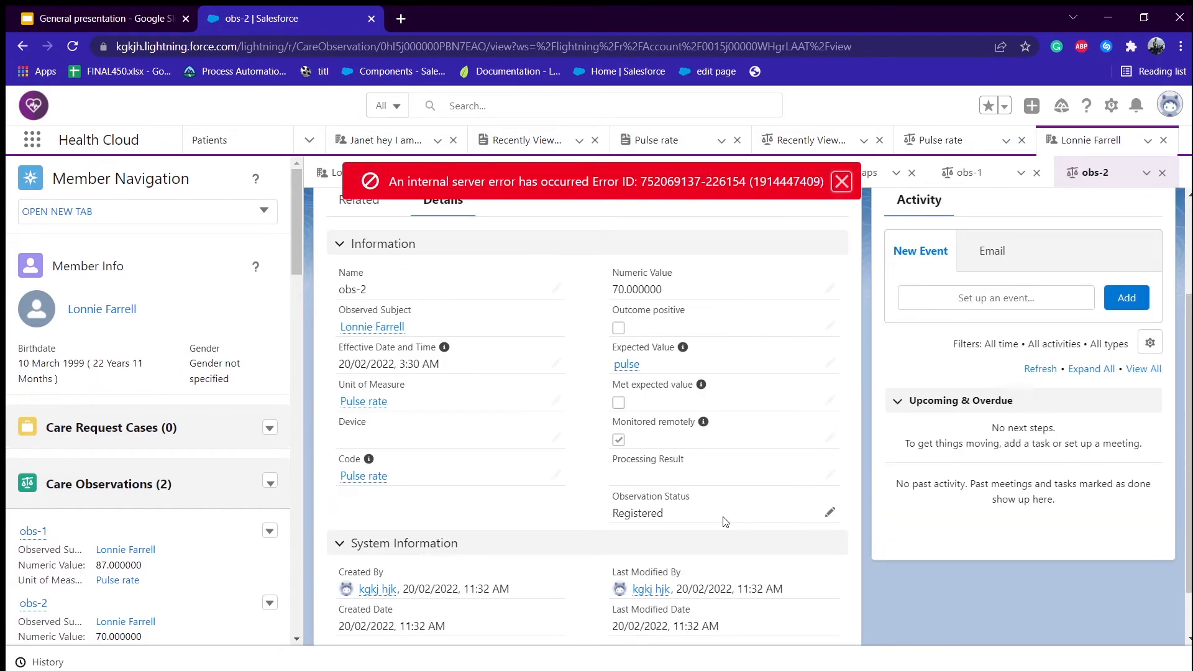
{"action": "scroll", "coordinate": [725, 521], "scroll_direction": "down", "scroll_amount": 1}
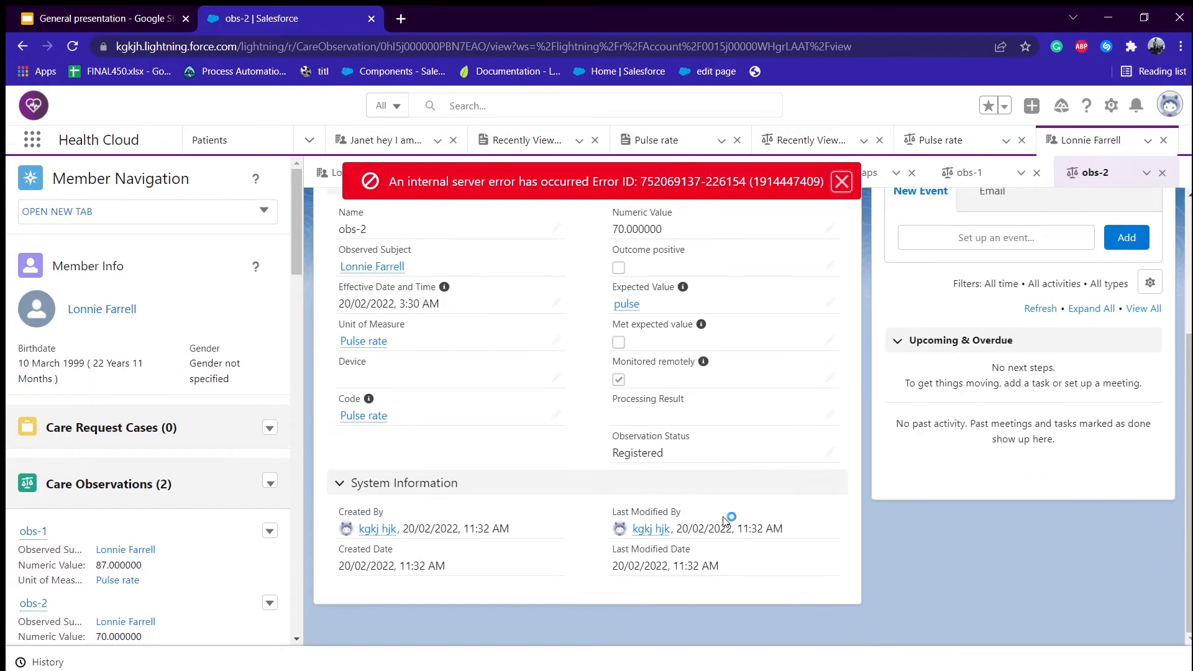
{"action": "left_click", "coordinate": [846, 189]}
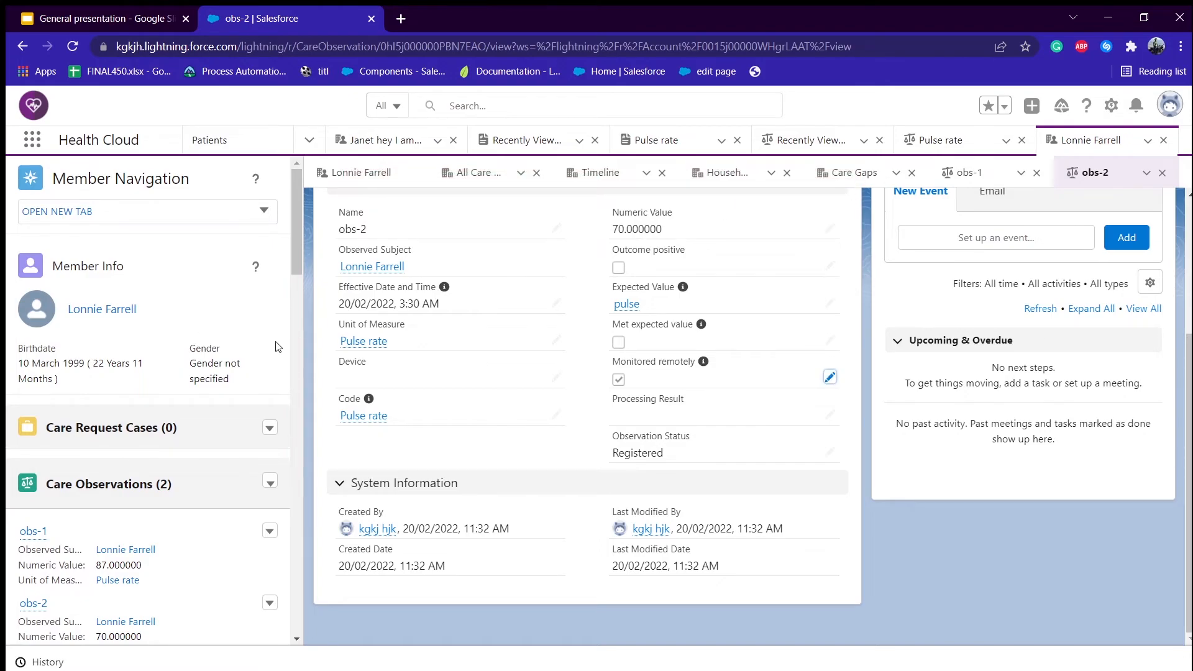
- Return to the patient's account page, reload it and examine the plotted observations in the Pulse rate chart
{"action": "left_click", "coordinate": [382, 172]}
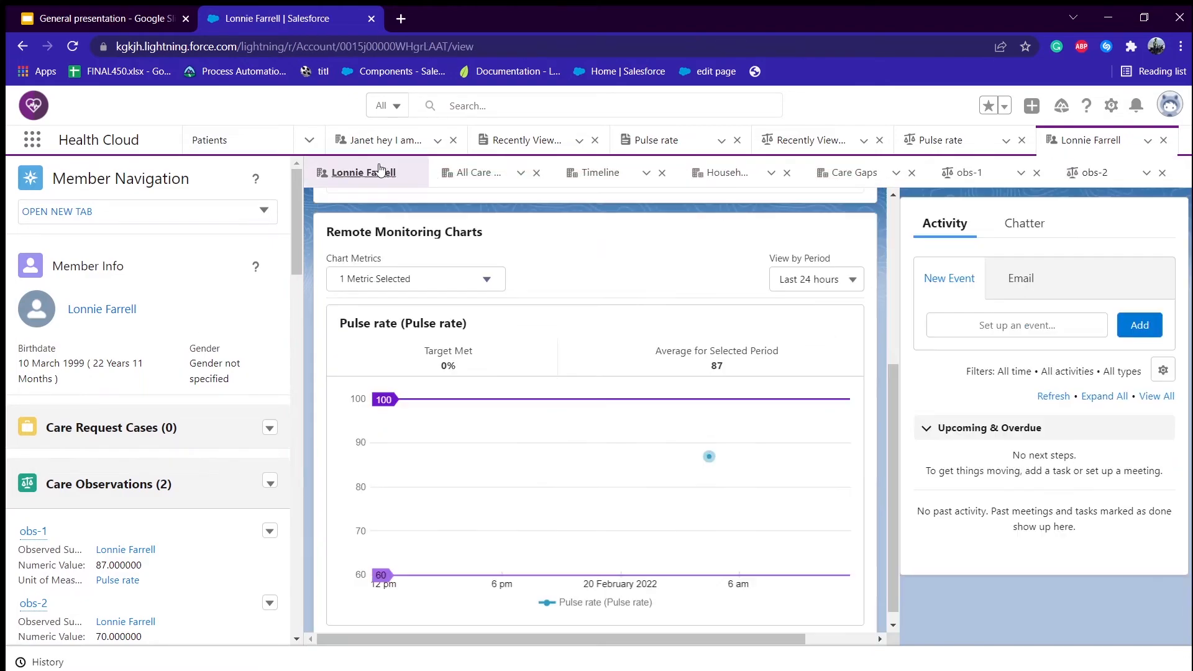
{"action": "left_click", "coordinate": [74, 53]}
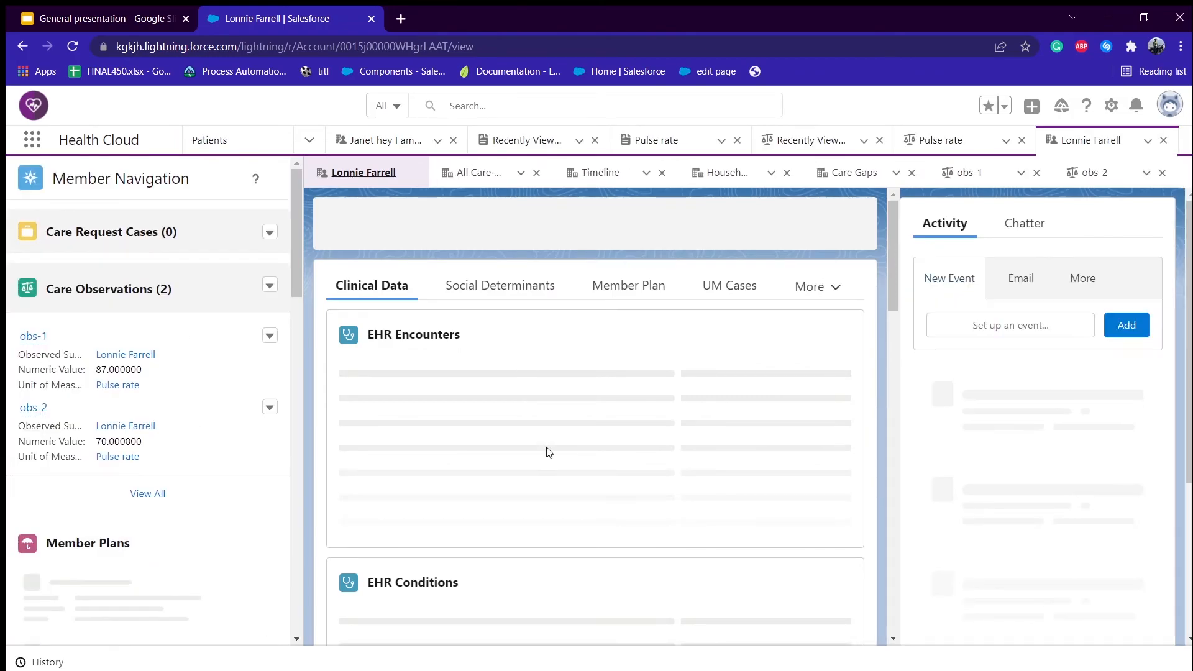
{"action": "scroll", "coordinate": [560, 497], "scroll_direction": "down", "scroll_amount": 15}
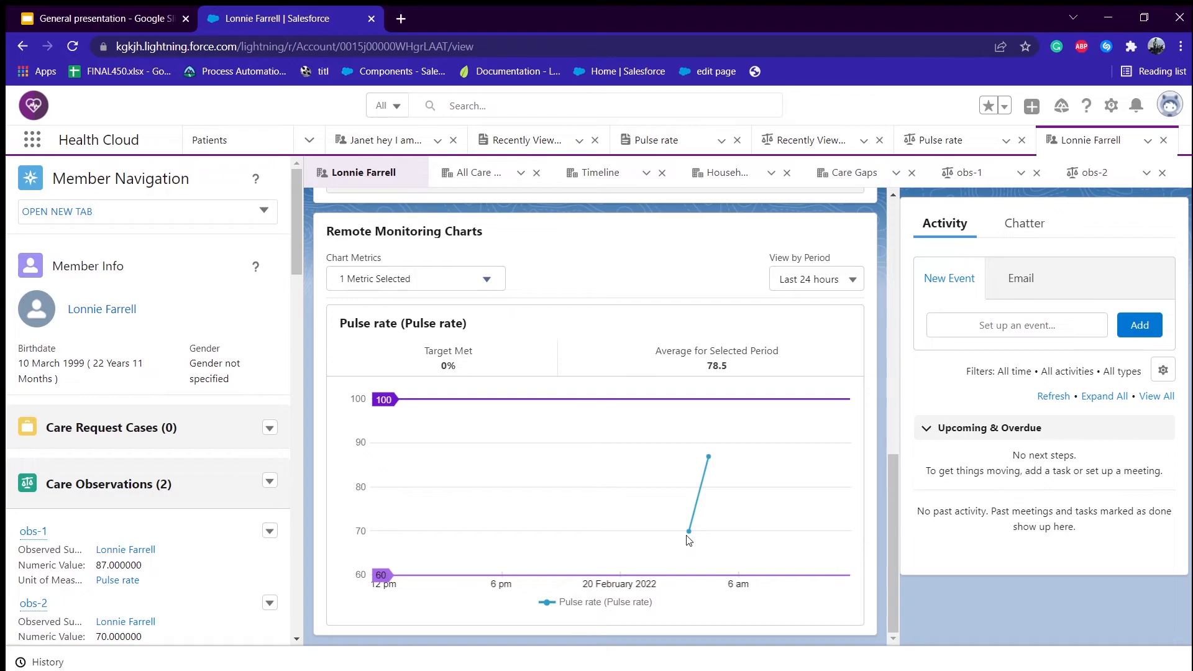
{"action": "mouse_move", "coordinate": [691, 538]}
{"action": "scroll", "coordinate": [732, 505], "scroll_direction": "up", "scroll_amount": 10}
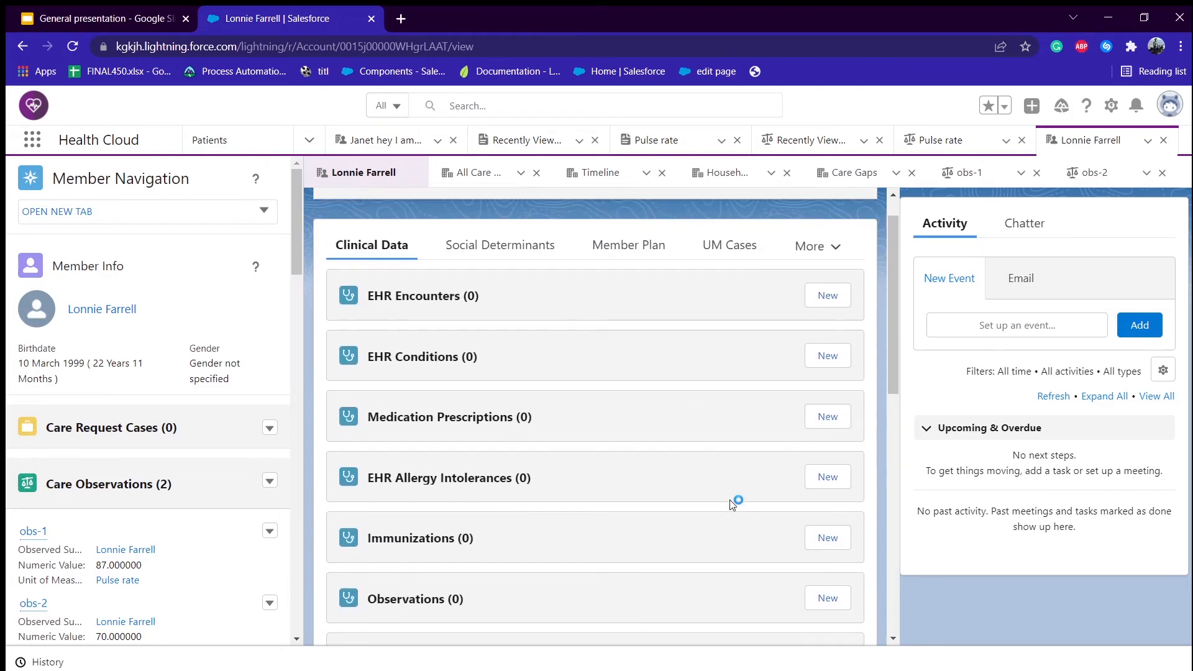
{"action": "scroll", "coordinate": [732, 505], "scroll_direction": "down", "scroll_amount": 3}
{"action": "scroll", "coordinate": [732, 505], "scroll_direction": "down", "scroll_amount": 10}
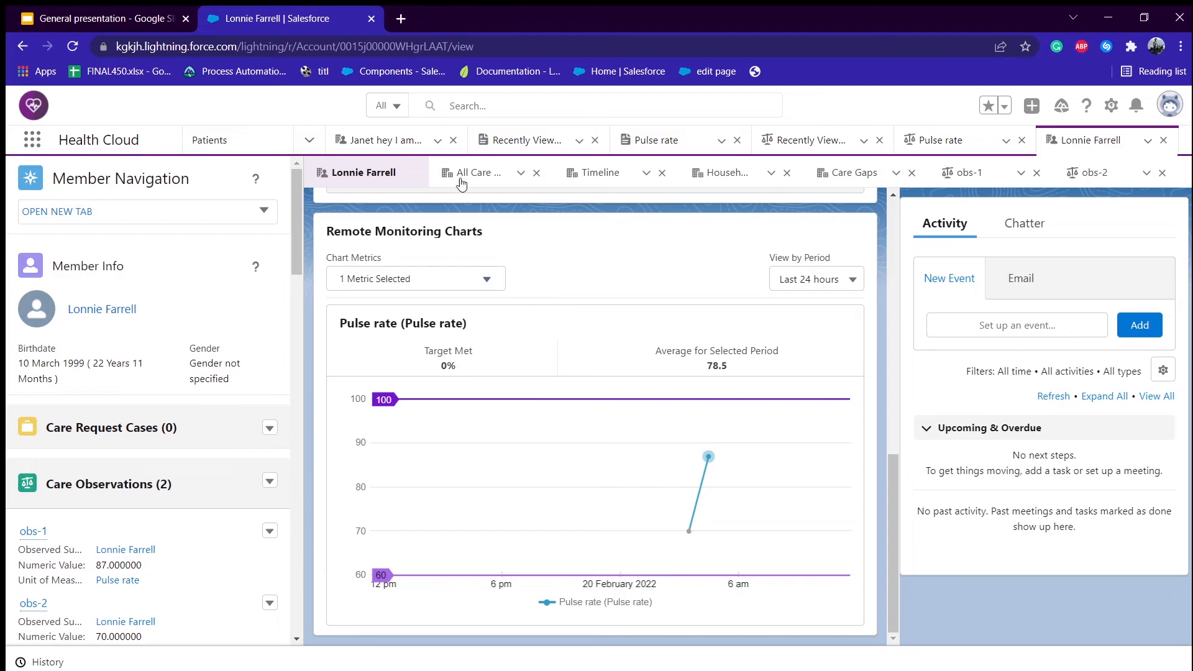
- Open the patient's account page in Lightning App Builder, find Remote Monitoring Charts among the components and dismiss the page analysis
{"action": "left_click", "coordinate": [1112, 108]}
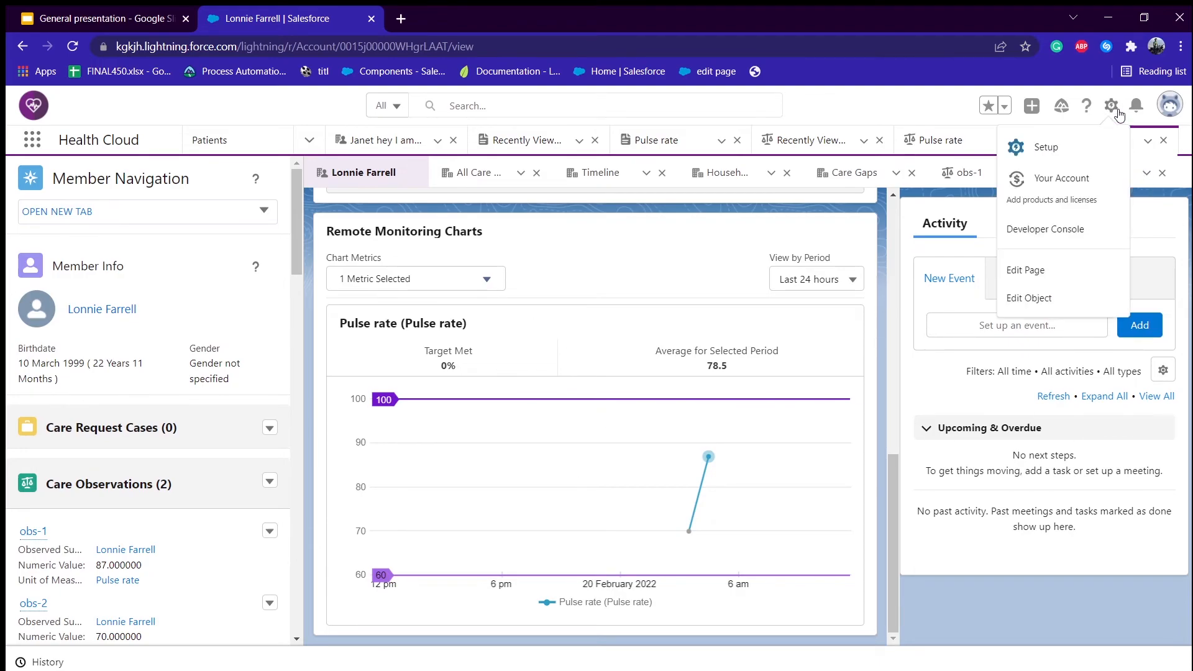
{"action": "left_click", "coordinate": [1080, 268]}
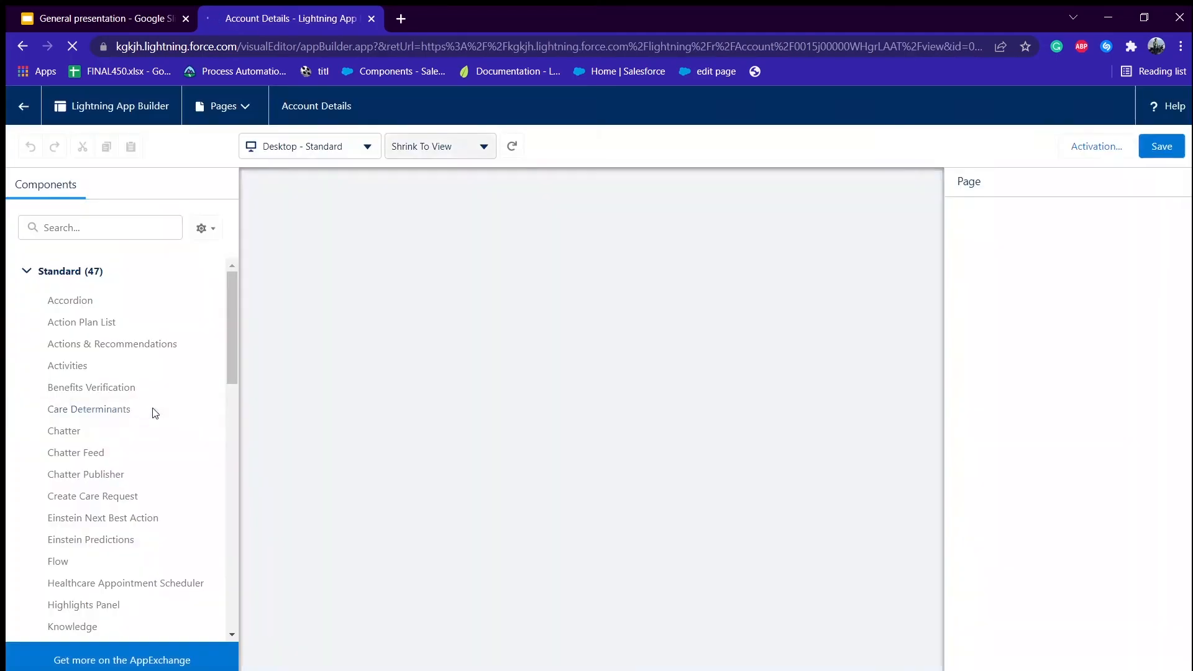
{"action": "scroll", "coordinate": [154, 414], "scroll_direction": "down", "scroll_amount": 6}
{"action": "scroll", "coordinate": [155, 414], "scroll_direction": "down", "scroll_amount": 7}
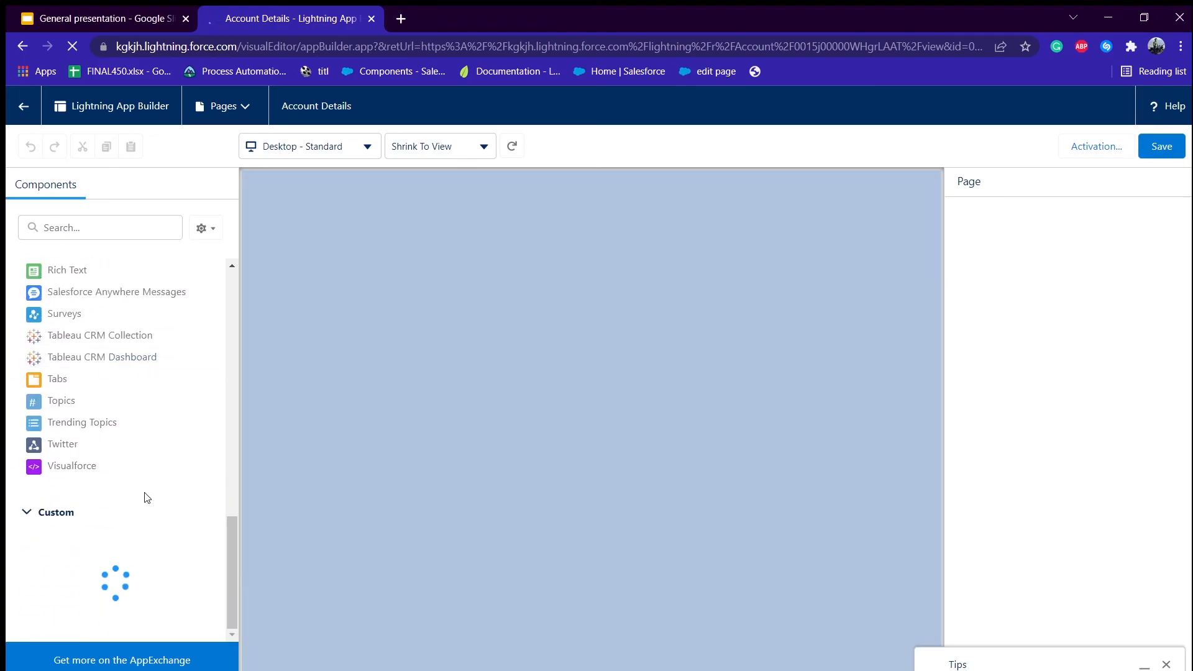
{"action": "scroll", "coordinate": [186, 415], "scroll_direction": "up", "scroll_amount": 5}
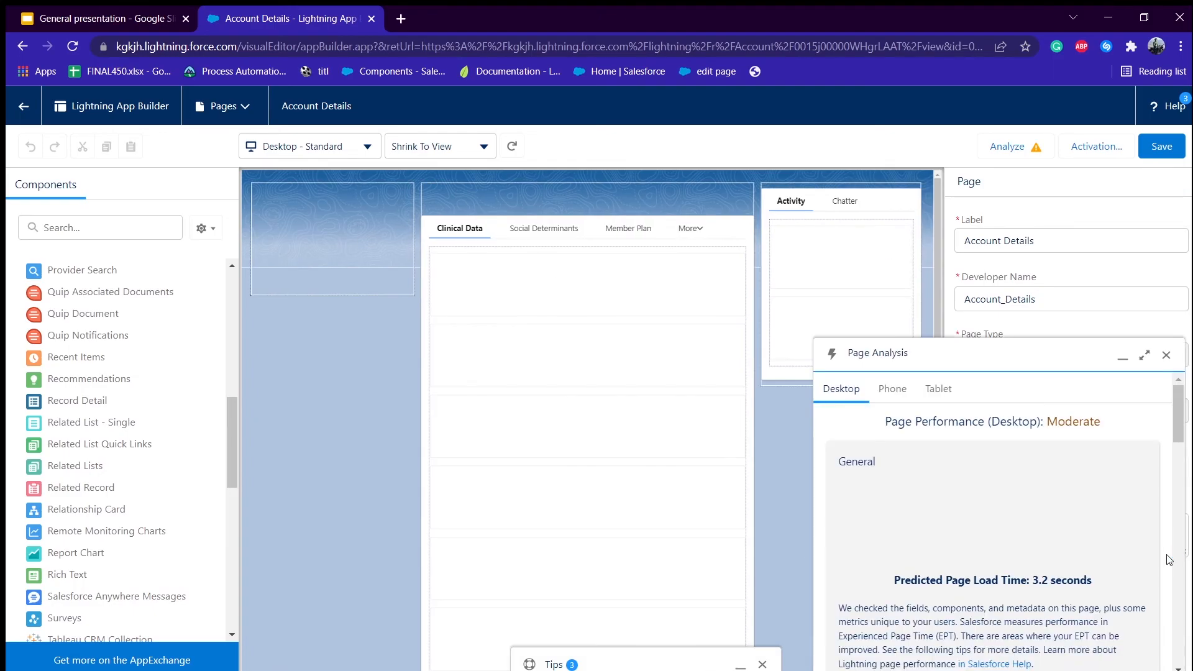
{"action": "left_click", "coordinate": [1166, 355]}
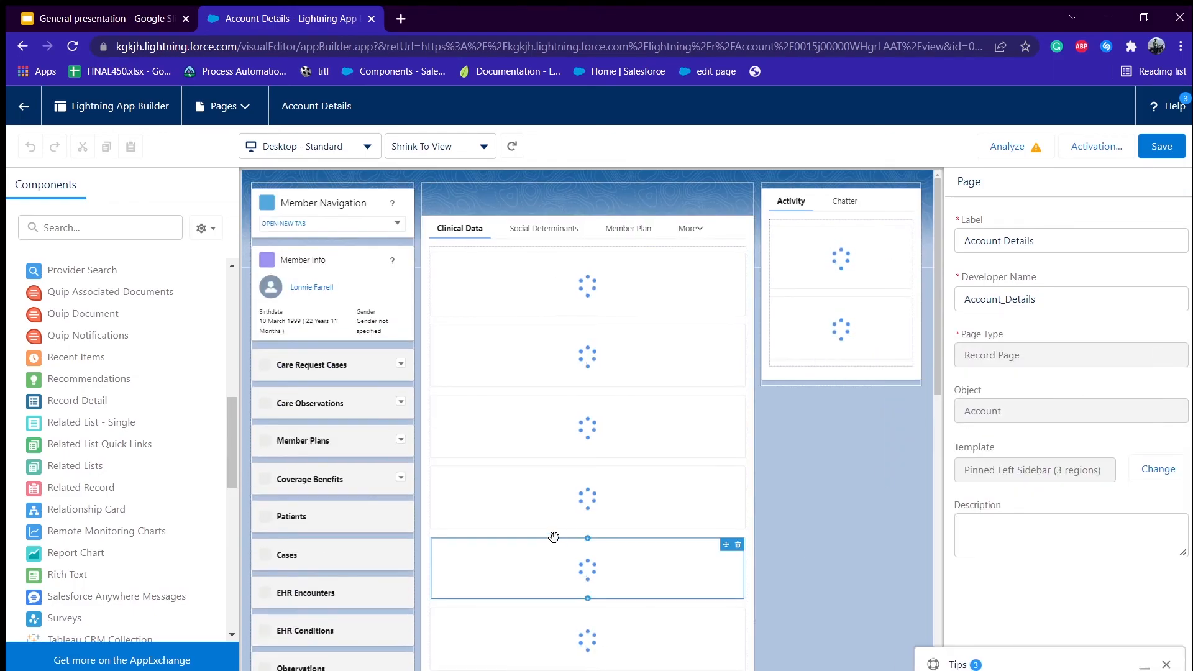
- Remove the existing Remote Monitoring Charts component from the lower part of the Account Details page's main column
{"action": "scroll", "coordinate": [621, 610], "scroll_direction": "down", "scroll_amount": 7}
{"action": "scroll", "coordinate": [627, 615], "scroll_direction": "up", "scroll_amount": 8}
{"action": "scroll", "coordinate": [627, 614], "scroll_direction": "down", "scroll_amount": 10}
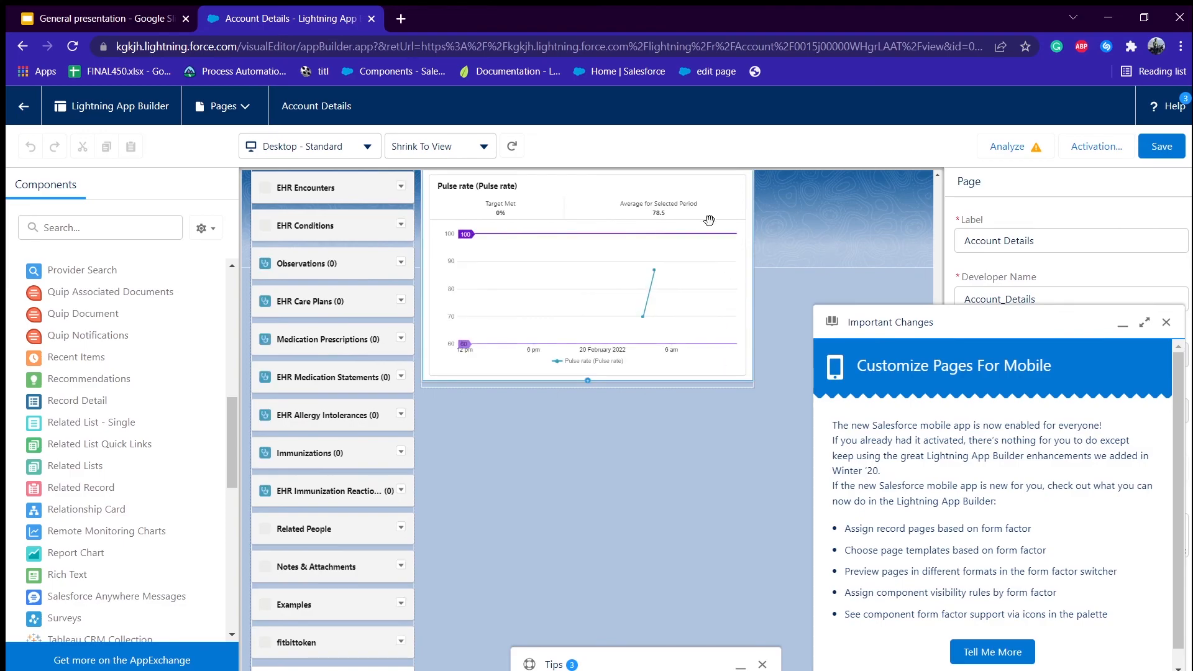
{"action": "left_click", "coordinate": [745, 186]}
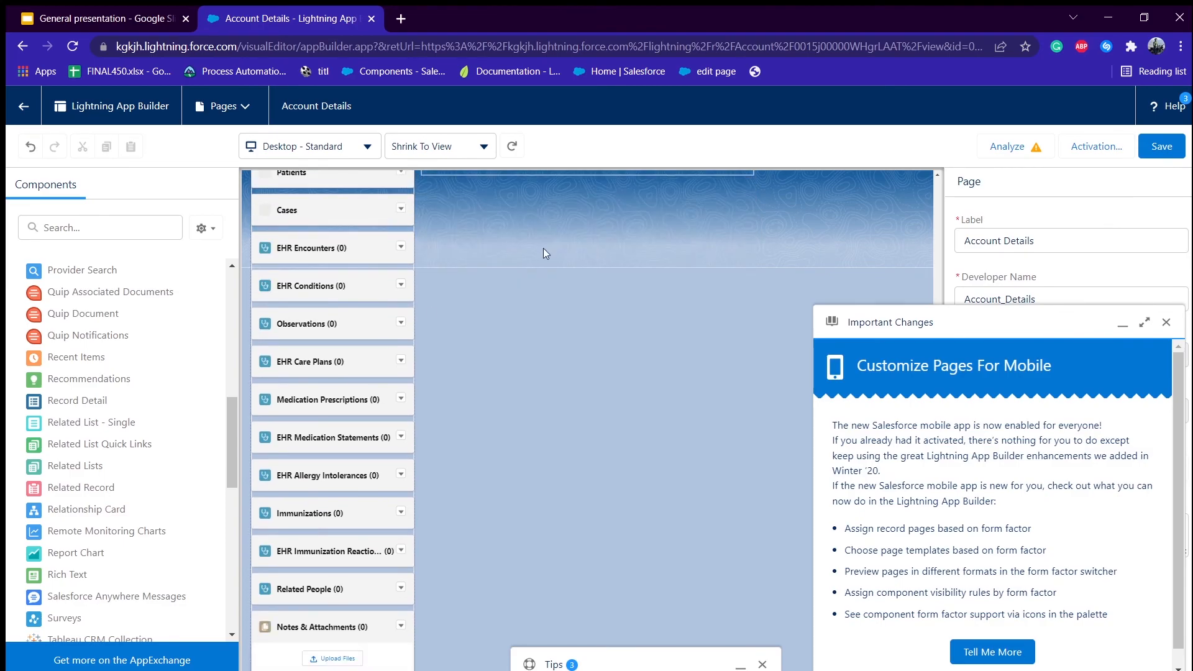
- Add a Remote Monitoring Charts component between the account header and the Clinical Data tab group, and save the page
{"action": "scroll", "coordinate": [109, 495], "scroll_direction": "down", "scroll_amount": 4}
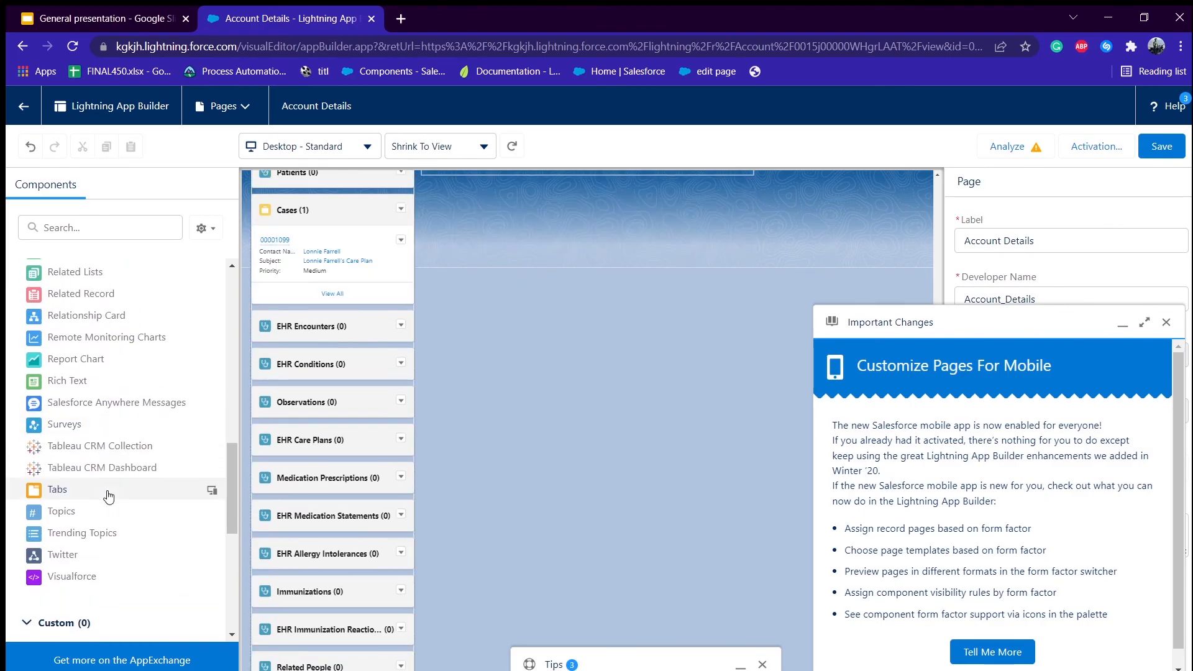
{"action": "scroll", "coordinate": [109, 495], "scroll_direction": "up", "scroll_amount": 3}
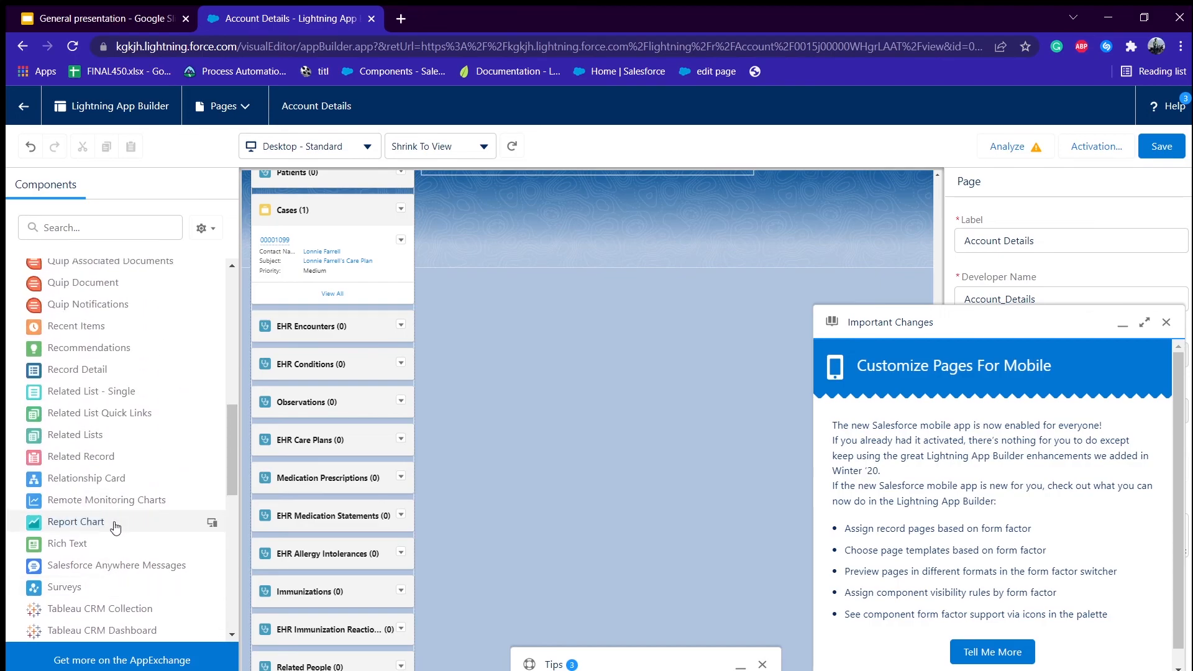
{"action": "left_click_drag", "start_coordinate": [133, 508], "coordinate": [570, 187]}
{"action": "left_click_drag", "start_coordinate": [524, 321], "coordinate": [507, 255]}
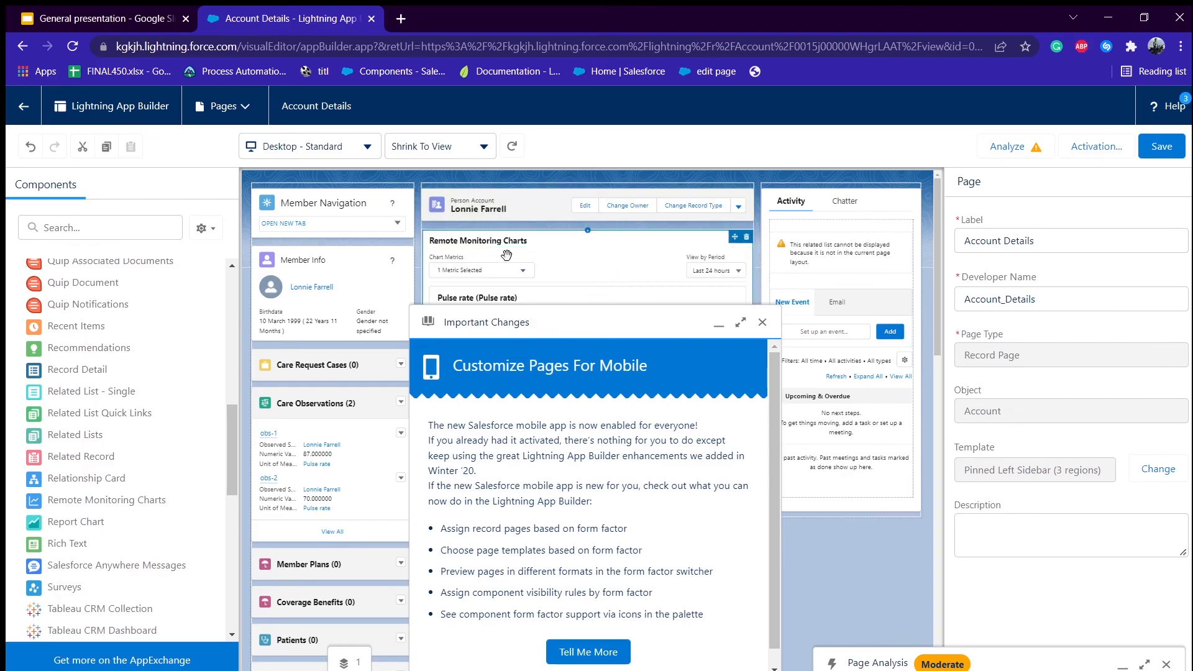
{"action": "left_click", "coordinate": [1177, 149]}
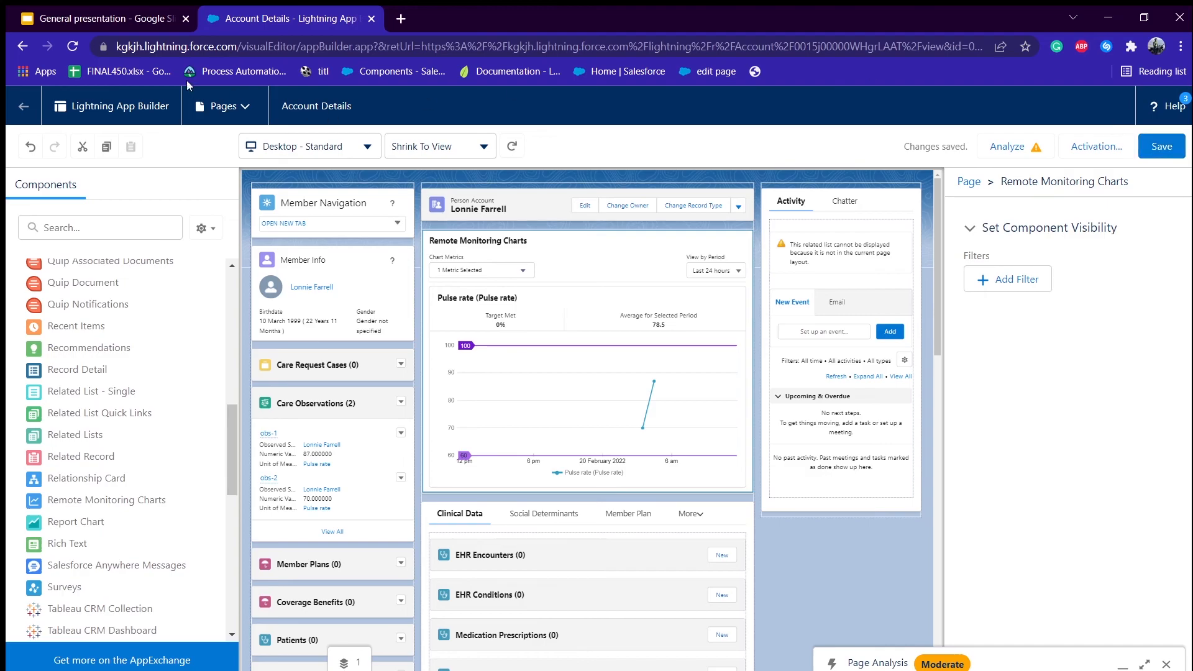
- Leave the page builder for the patient's account page and examine the relocated Pulse rate chart
{"action": "left_click", "coordinate": [39, 107]}
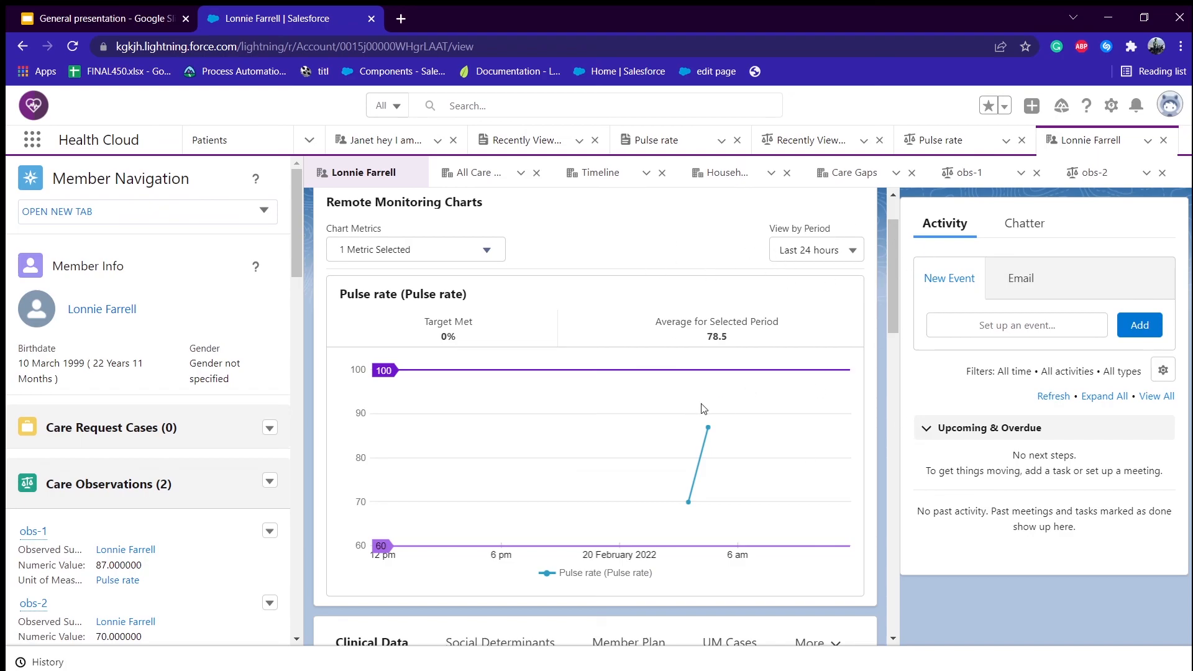
{"action": "scroll", "coordinate": [703, 409], "scroll_direction": "up", "scroll_amount": 1}
{"action": "scroll", "coordinate": [704, 409], "scroll_direction": "down", "scroll_amount": 8}
{"action": "scroll", "coordinate": [703, 408], "scroll_direction": "up", "scroll_amount": 8}
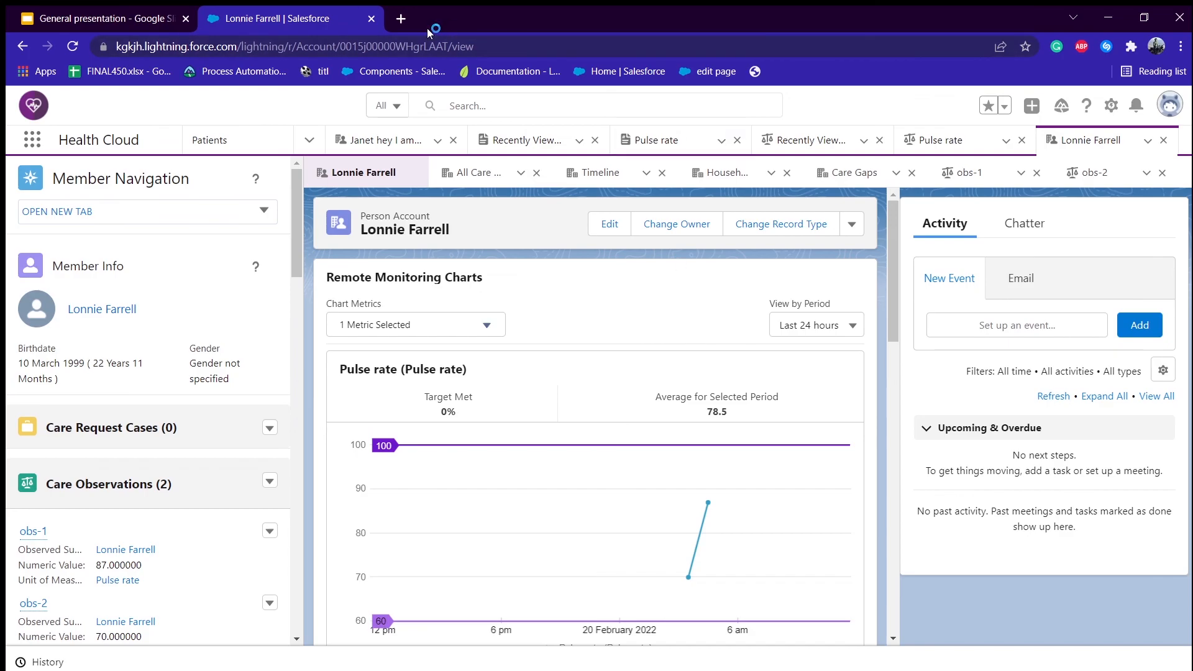
{"action": "scroll", "coordinate": [669, 492], "scroll_direction": "down", "scroll_amount": 2}
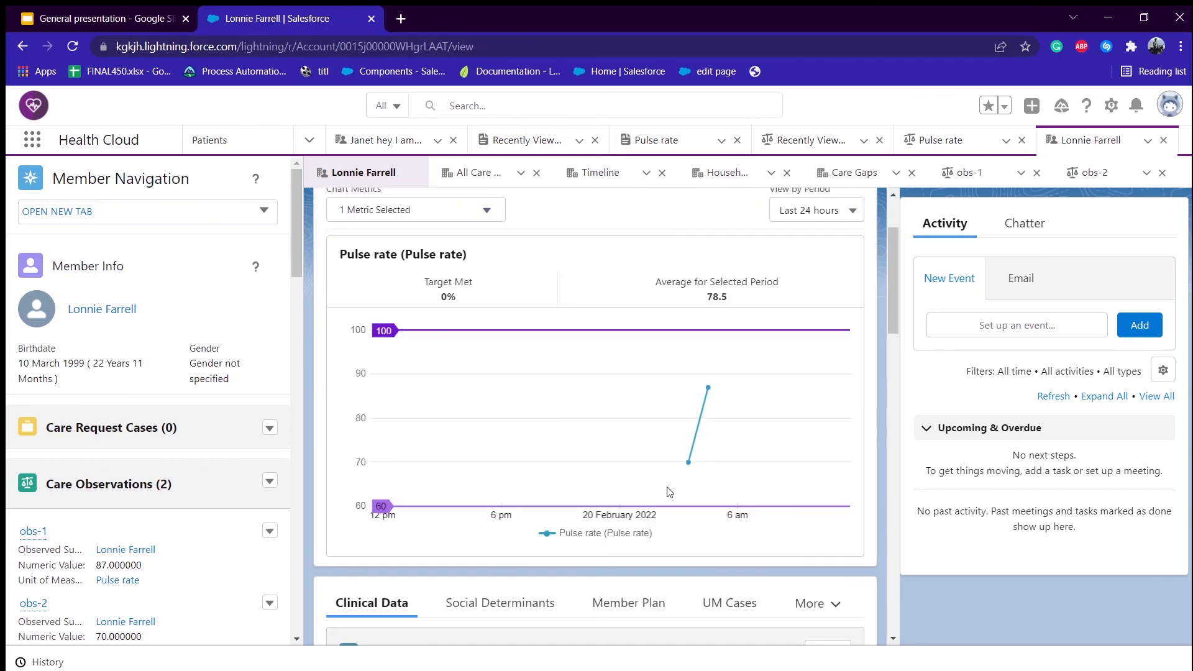
{"action": "scroll", "coordinate": [669, 492], "scroll_direction": "up", "scroll_amount": 2}
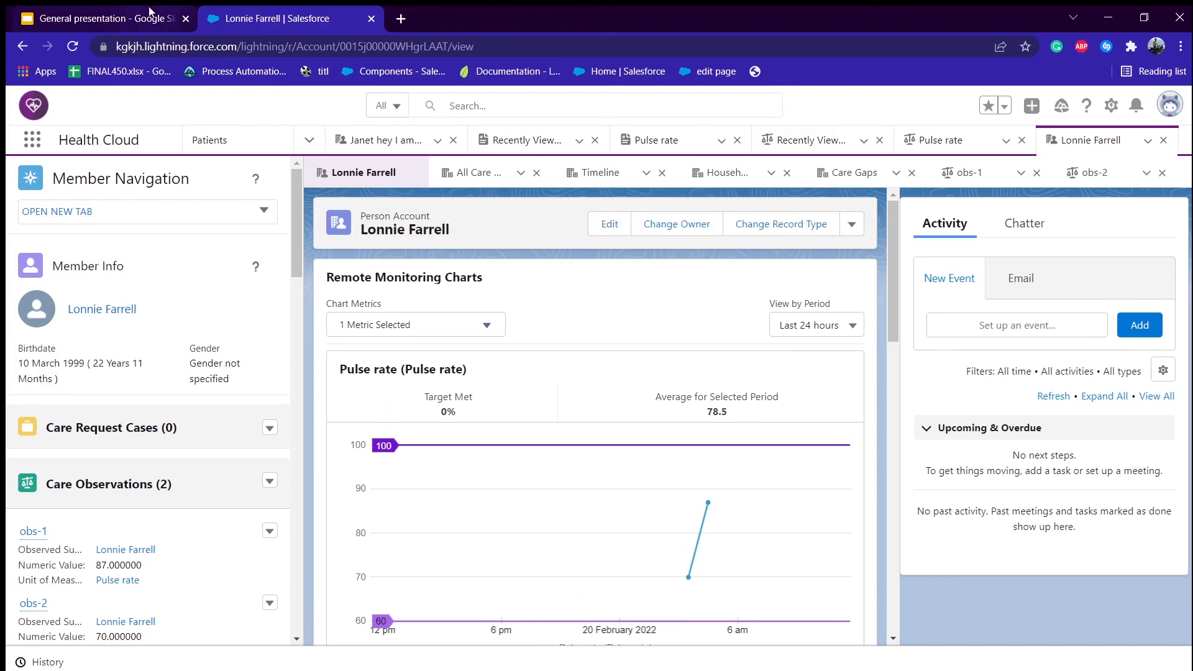
{"action": "key", "text": "alt+Tab"}
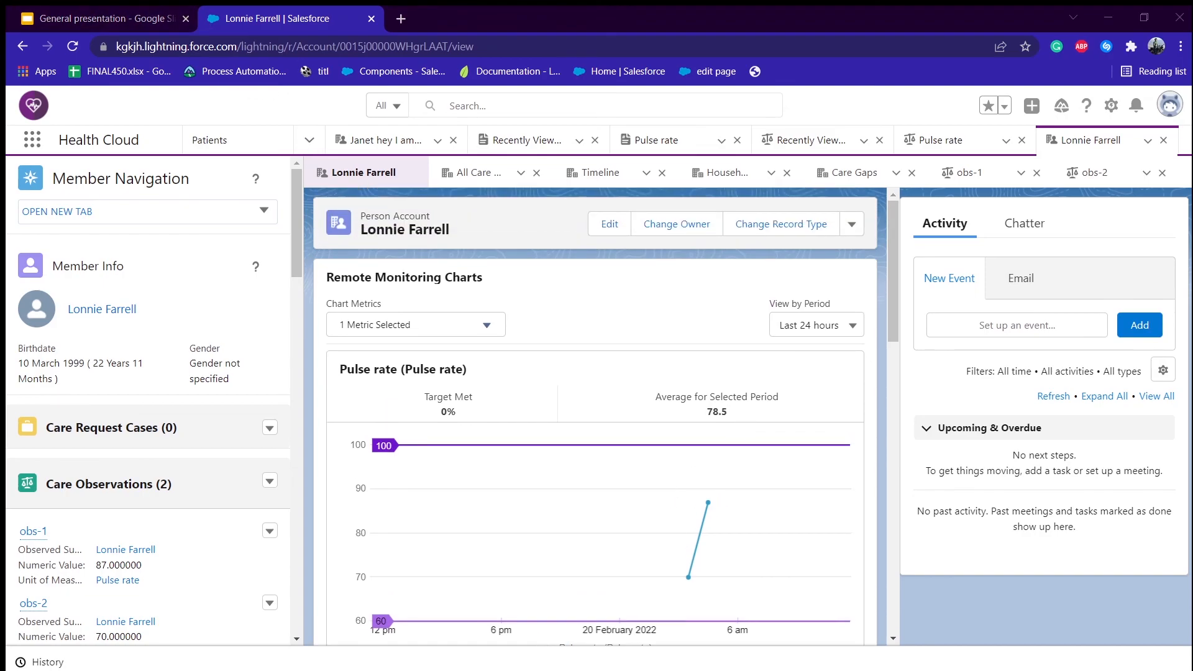